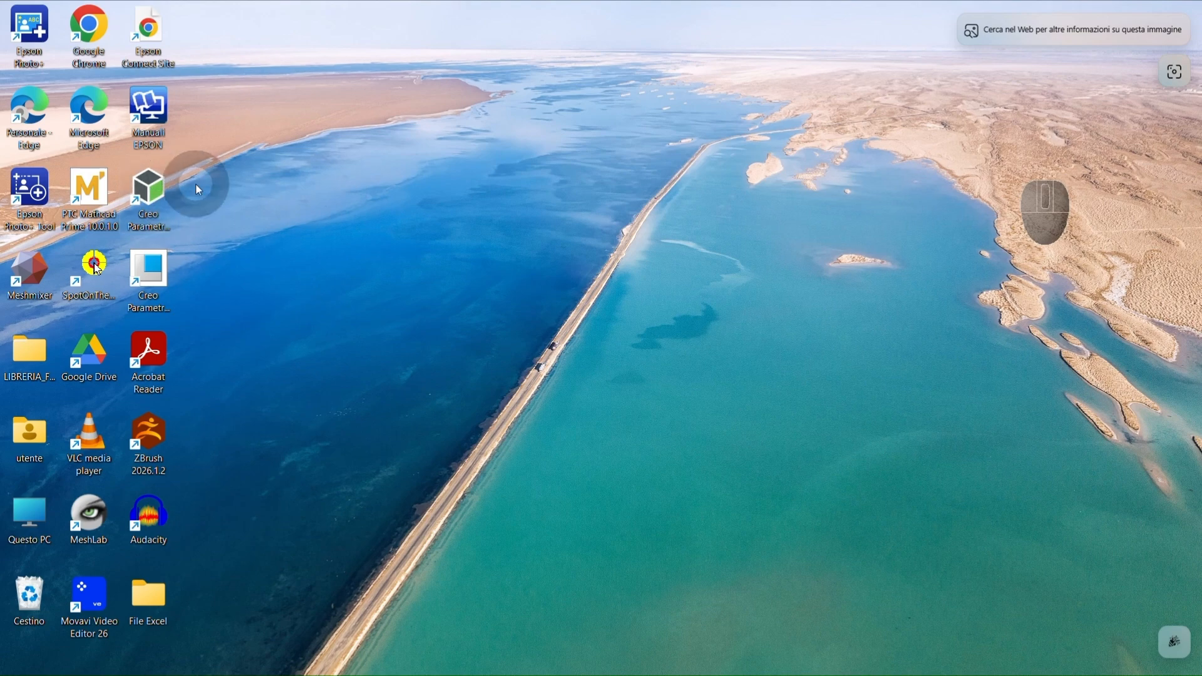
Switch from the desktop to the running Creo Parametric session
{"action": "left_click", "coordinate": [152, 272]}
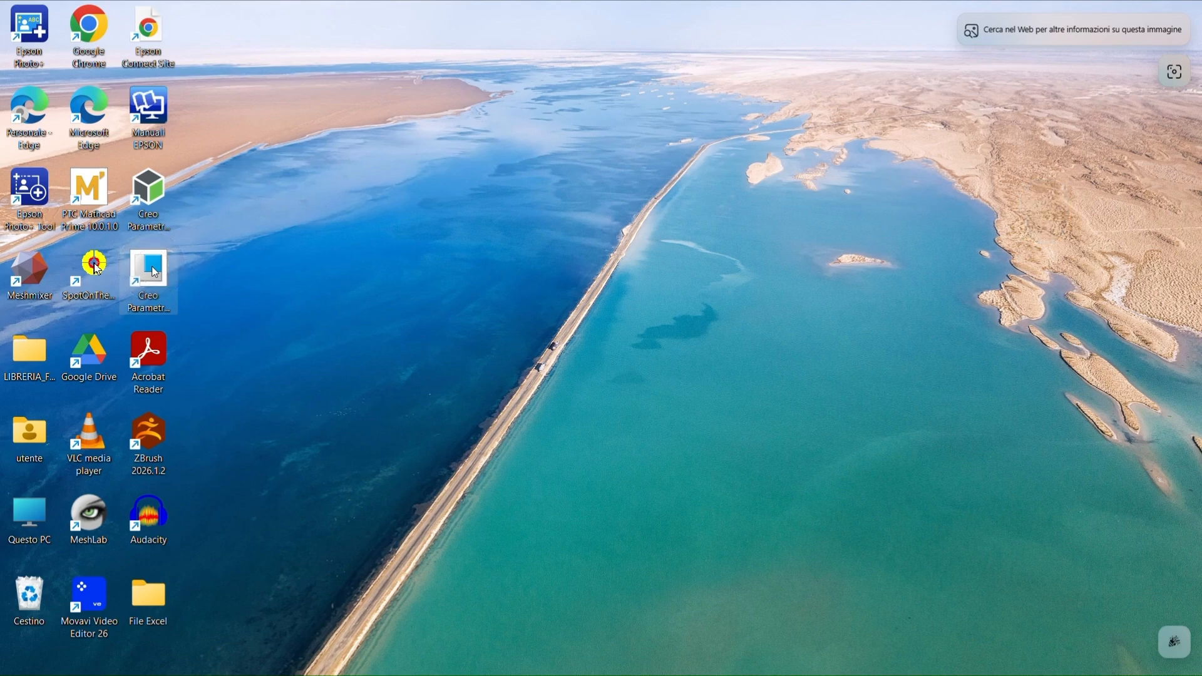
{"action": "left_click", "coordinate": [218, 271]}
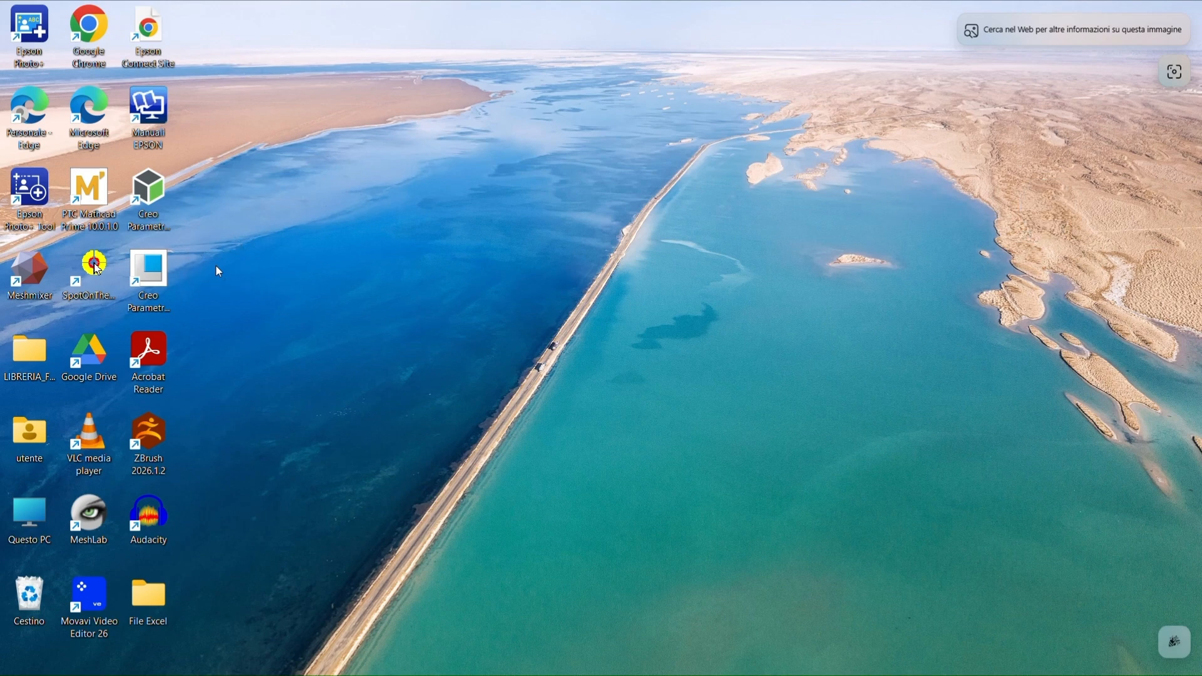
{"action": "left_click", "coordinate": [168, 199]}
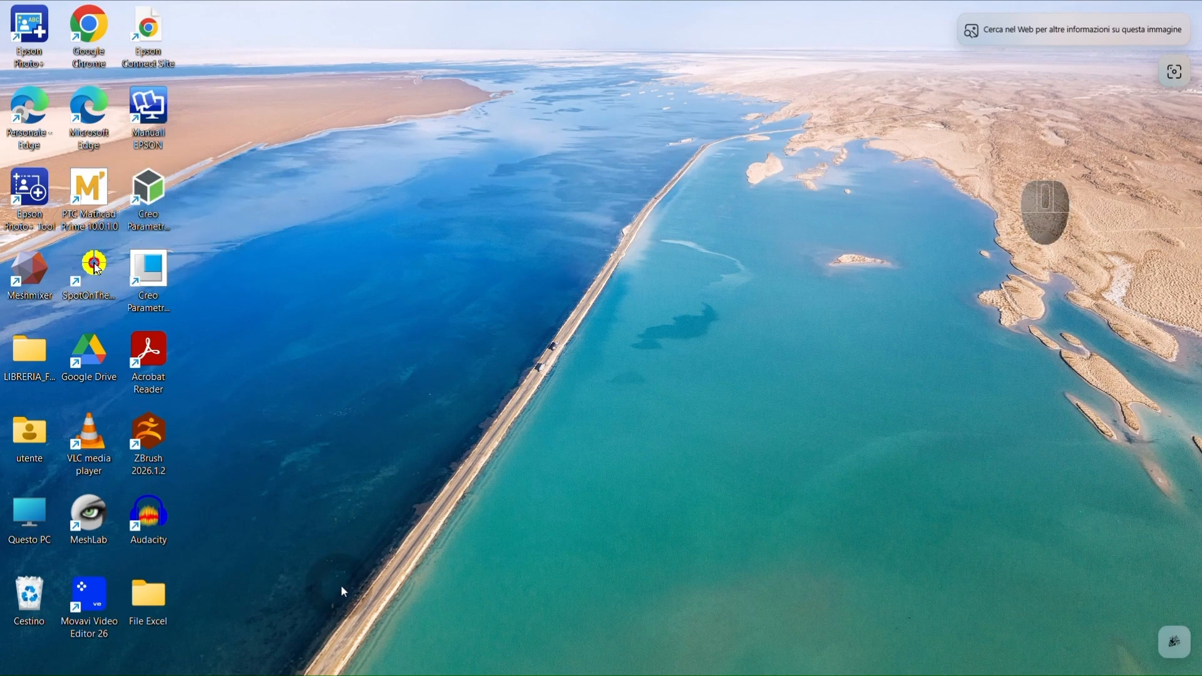
{"action": "left_click", "coordinate": [442, 664]}
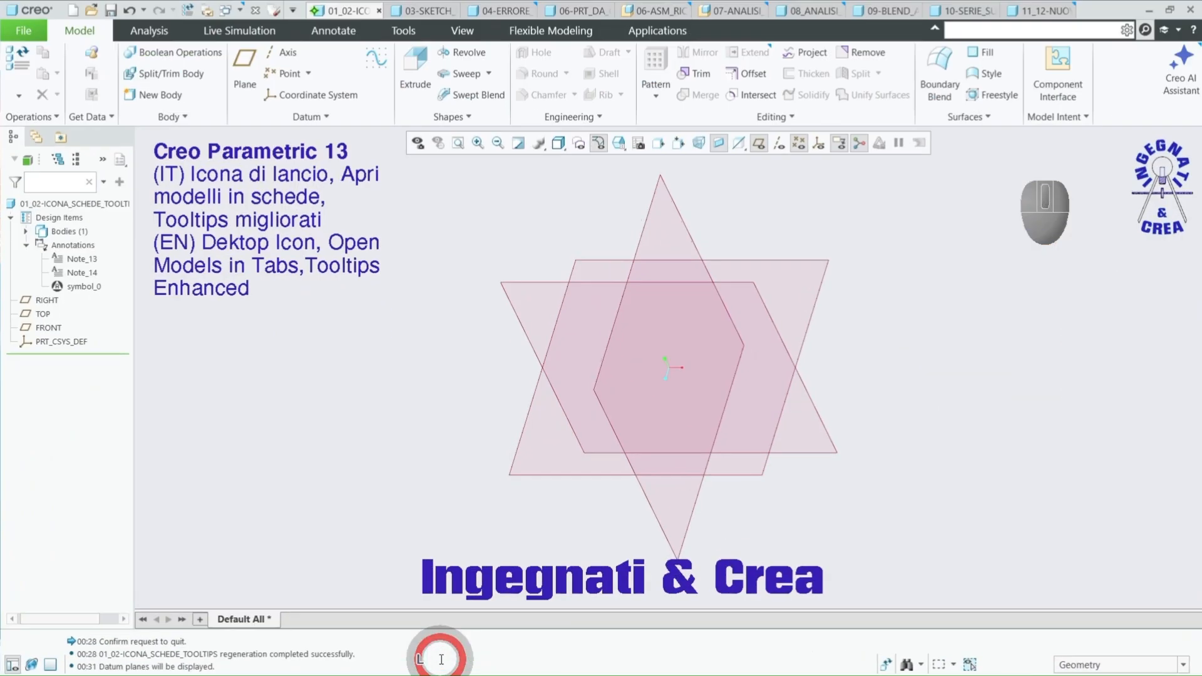
{"action": "left_click", "coordinate": [302, 471]}
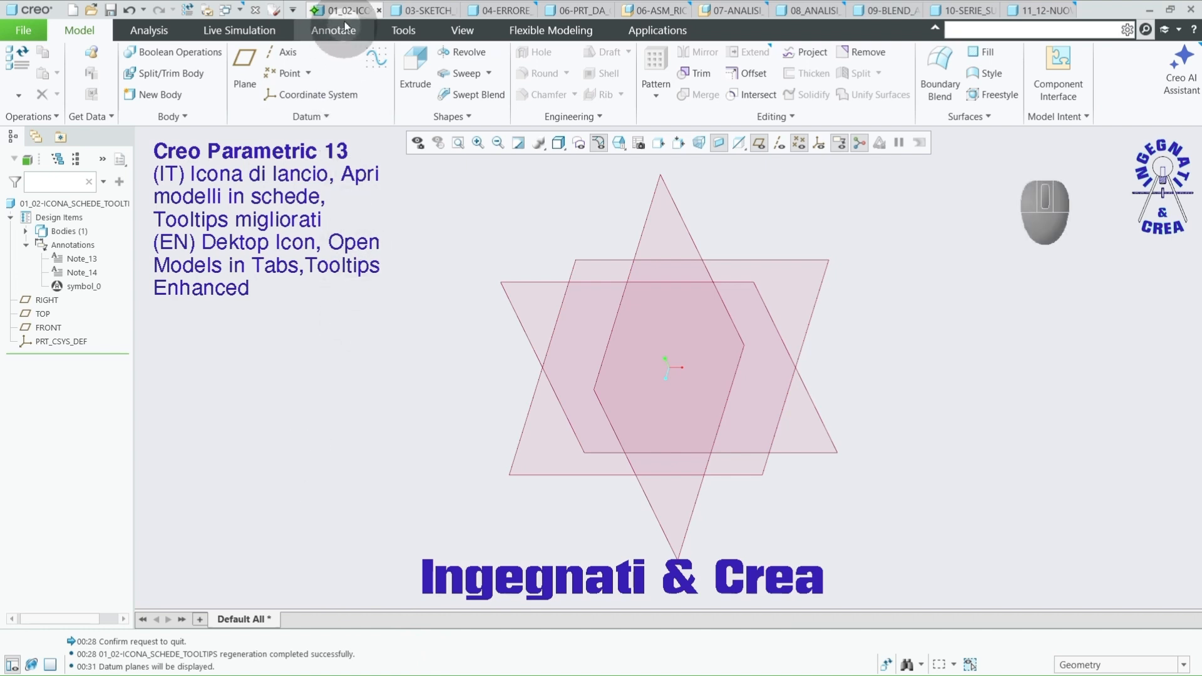
Look through the open sketch, relation error, interference and thickness analysis models, and return to the 01_02-ICONA_SCHEDE_TOOLTIPS part
{"action": "mouse_move", "coordinate": [349, 14]}
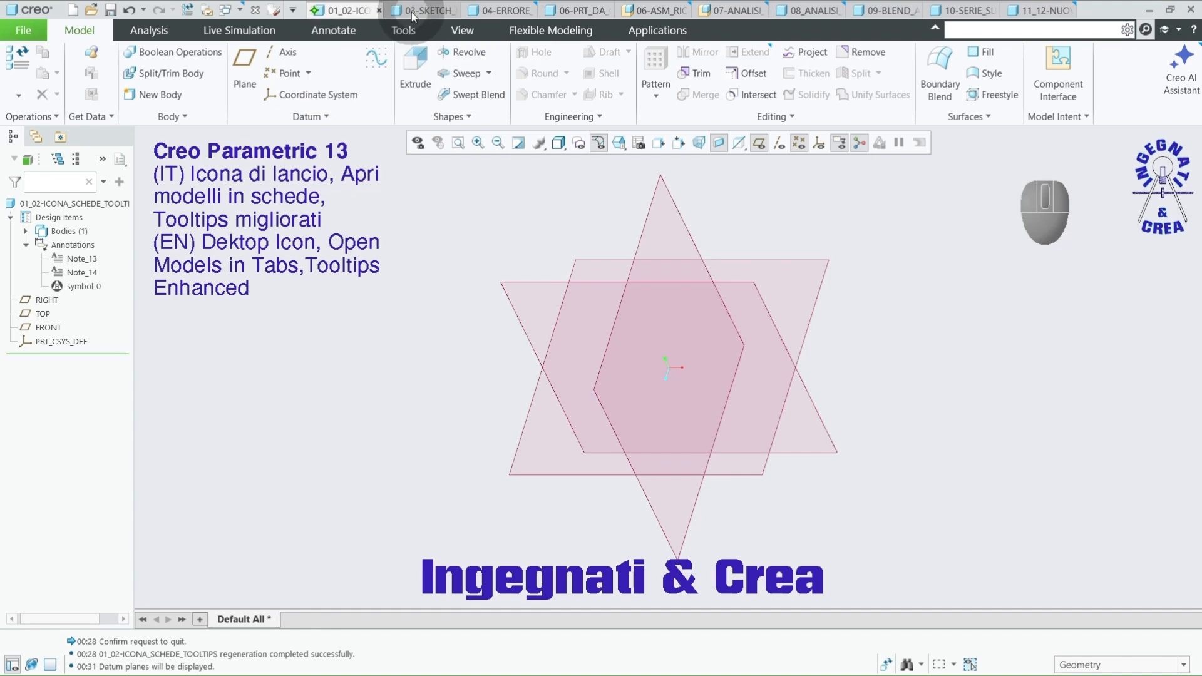
{"action": "mouse_move", "coordinate": [480, 14]}
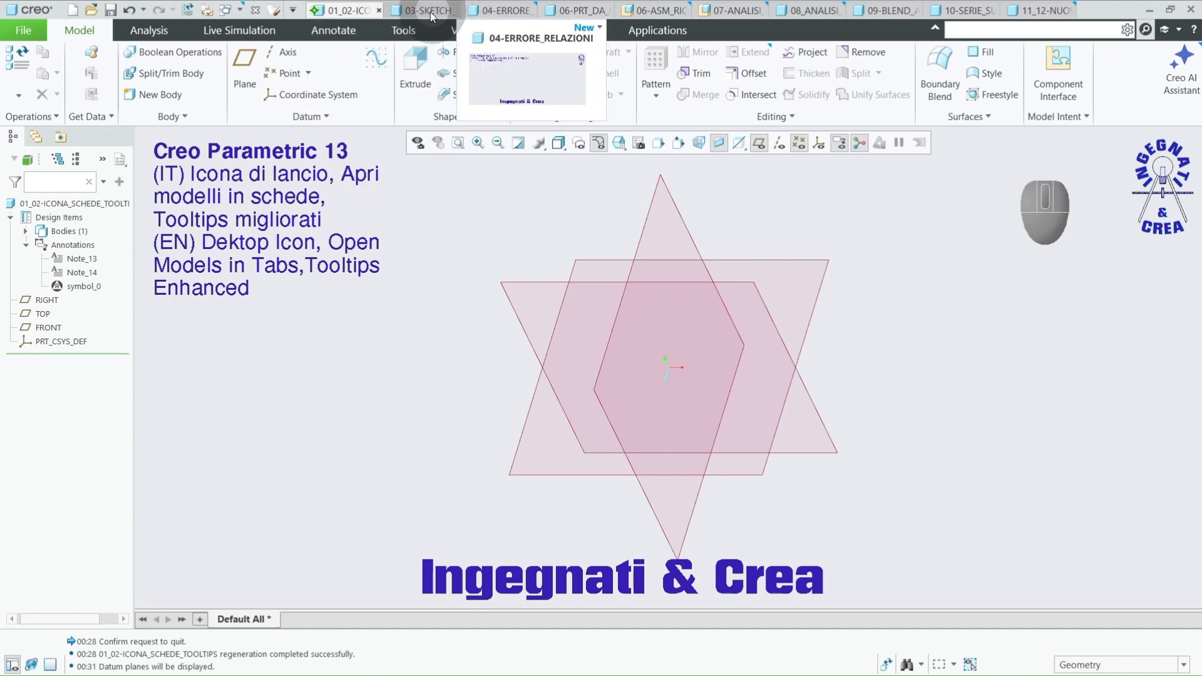
{"action": "left_click", "coordinate": [420, 11]}
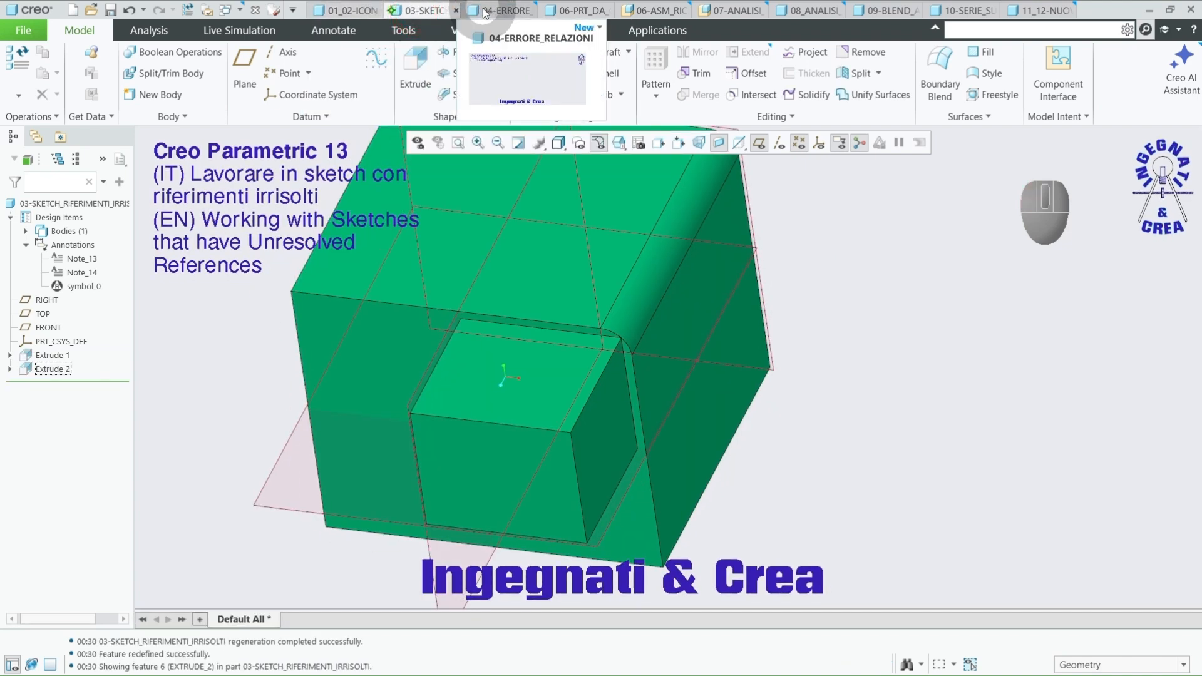
{"action": "left_click", "coordinate": [485, 11]}
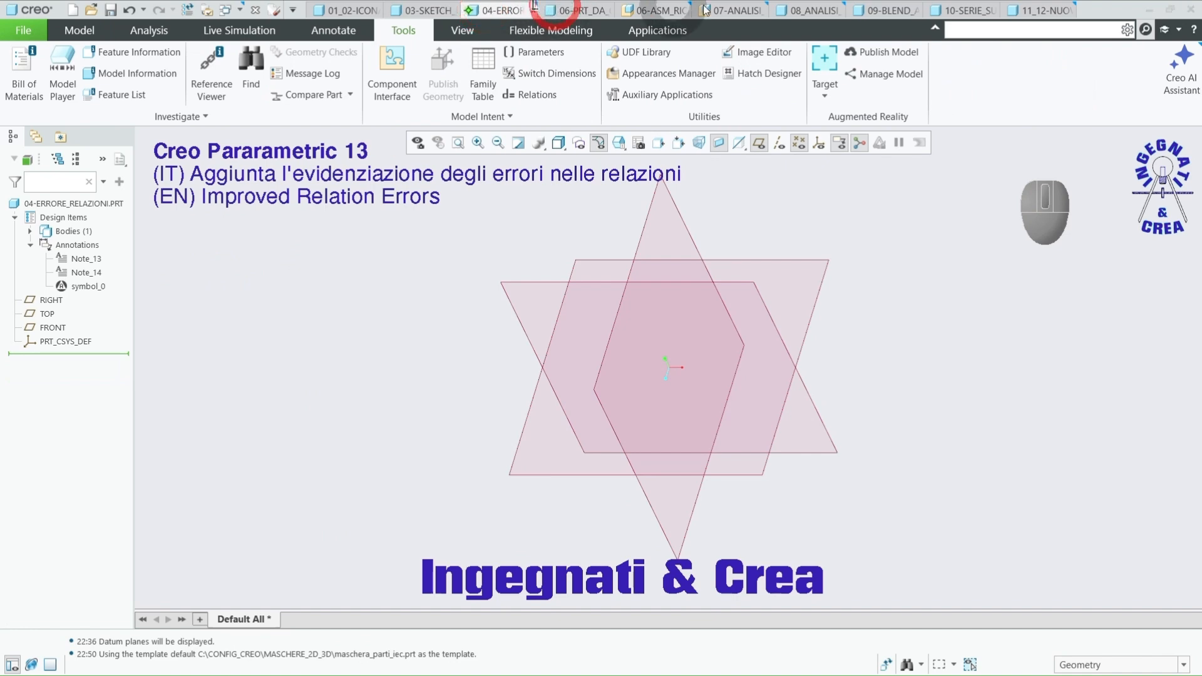
{"action": "left_click", "coordinate": [737, 10]}
{"action": "left_click", "coordinate": [810, 11]}
{"action": "left_click", "coordinate": [349, 11]}
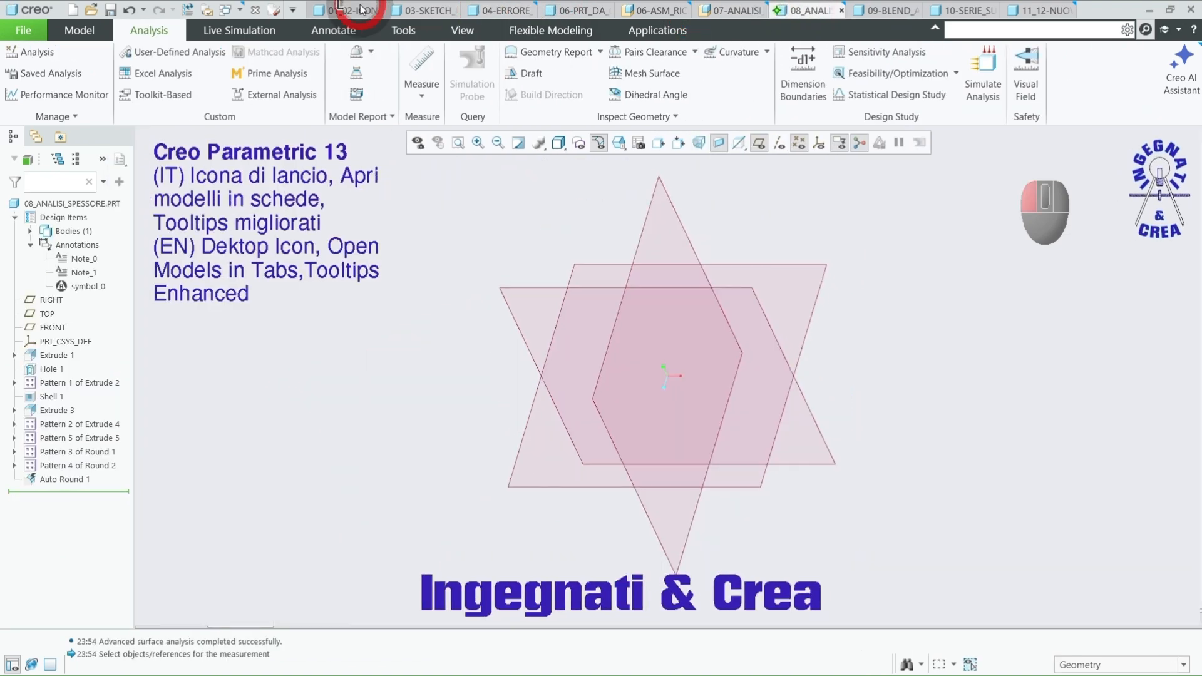
Cycle forward through the open models with the model switcher, ending on the 08_ANALISI_SPESSORE part
{"action": "key", "text": "ctrl"}
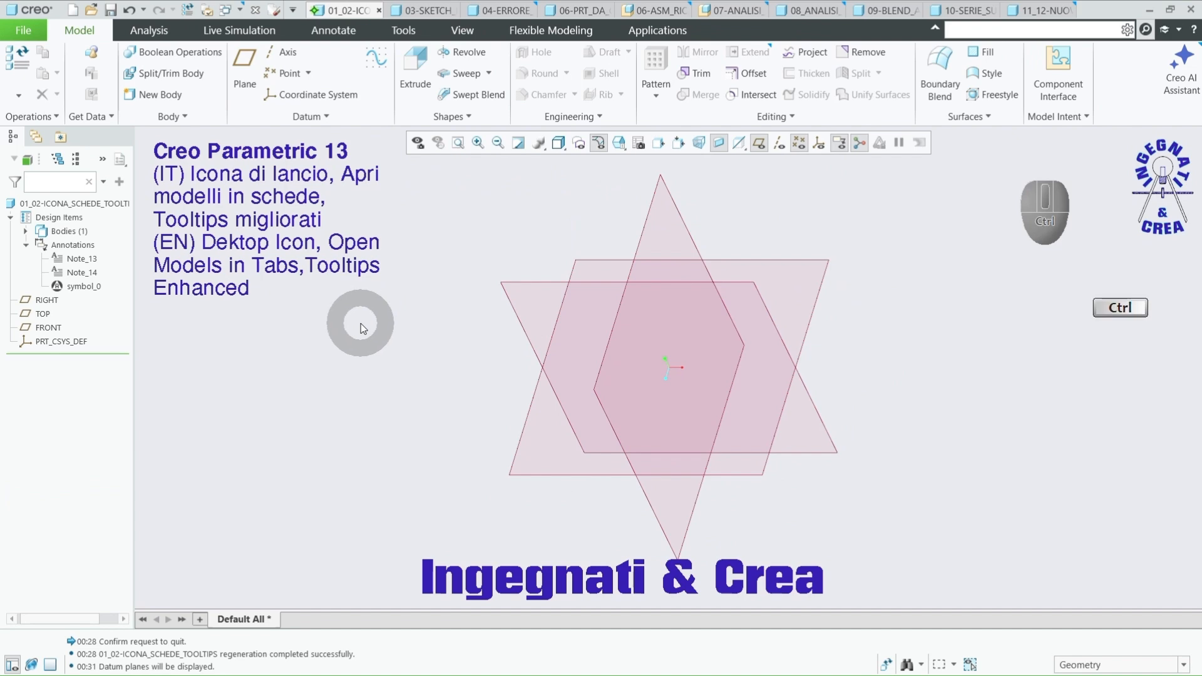
{"action": "key", "text": "ctrl+Tab"}
{"action": "key", "text": "ctrl+Tab"}
{"action": "key", "text": "ctrl+Tab"}
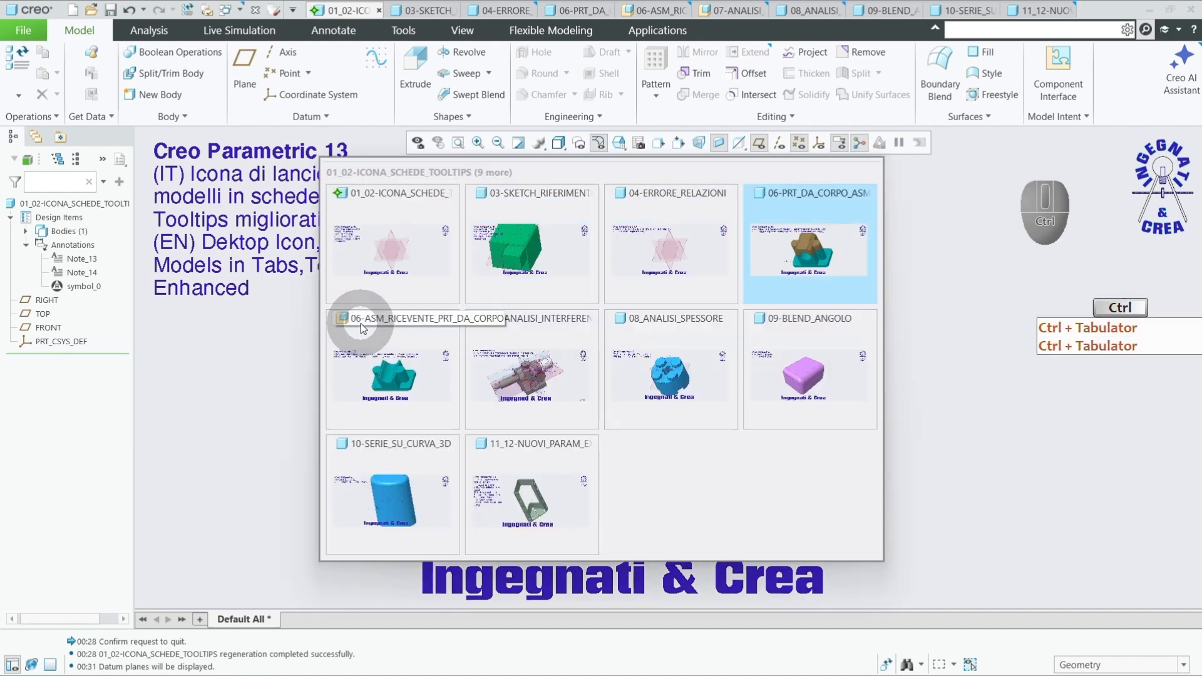
{"action": "key", "text": "ctrl+Tab"}
{"action": "key", "text": "ctrl+Tab"}
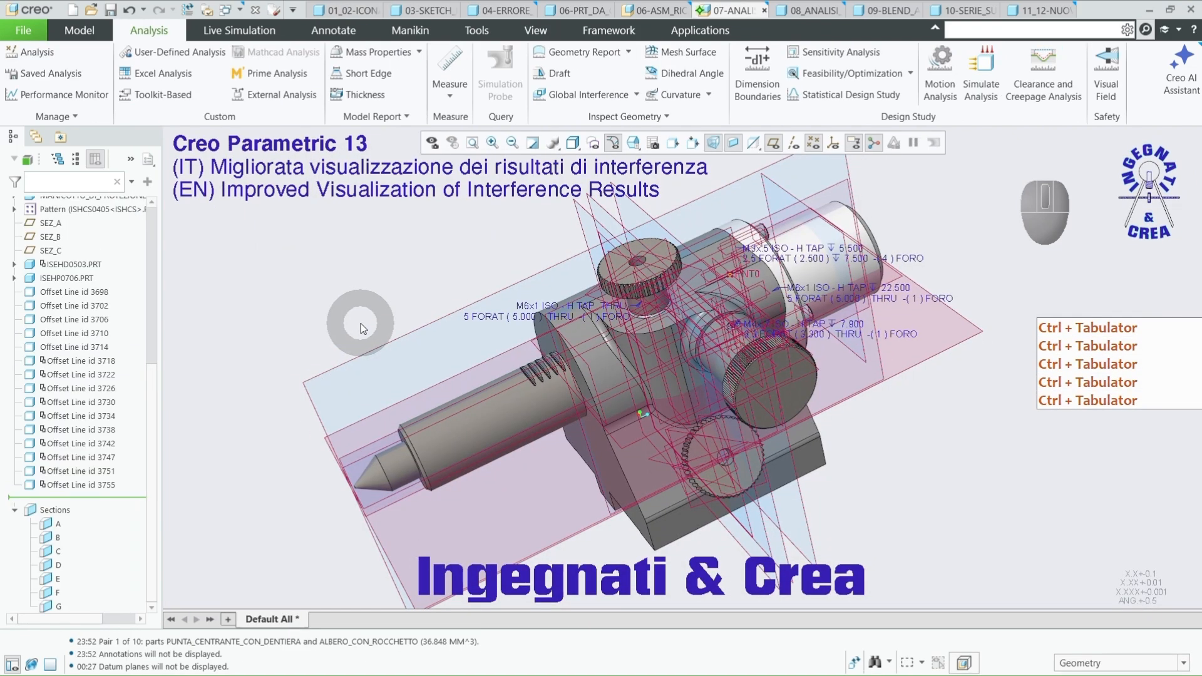
{"action": "key", "text": "ctrl+Tab"}
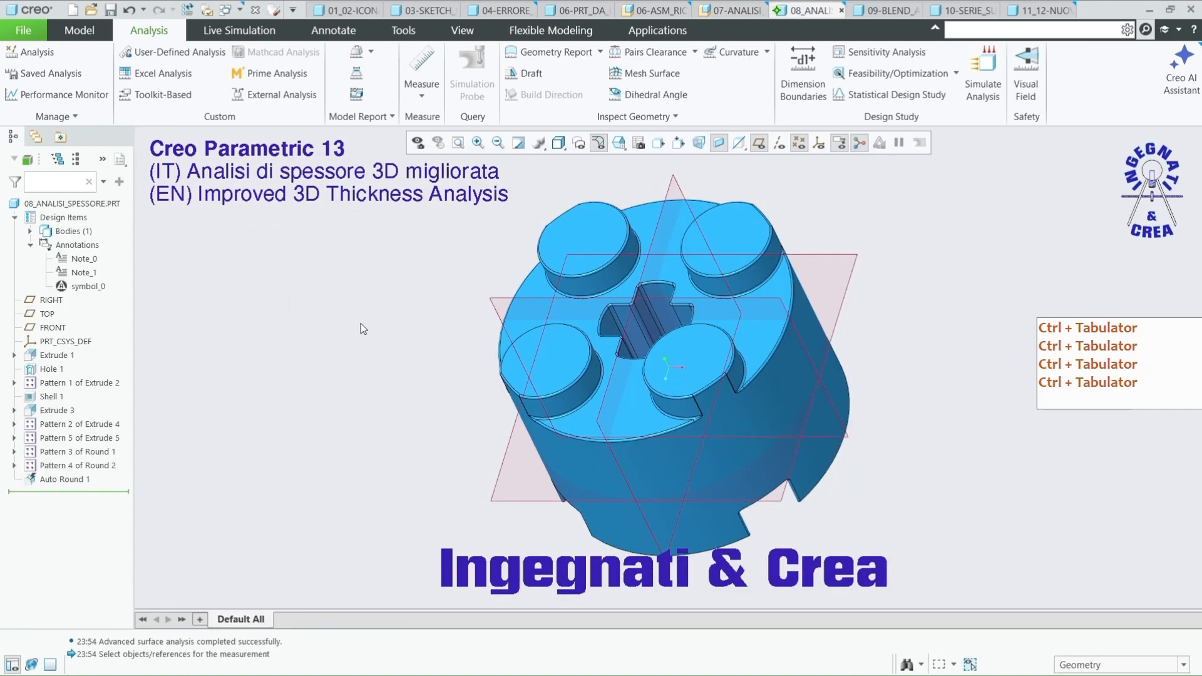
View the first three open parts in order, up to 04-ERRORE_RELAZIONI, and go back to 01_02-ICONA_SCHEDE_TOOLTIPS
{"action": "left_click", "coordinate": [338, 10]}
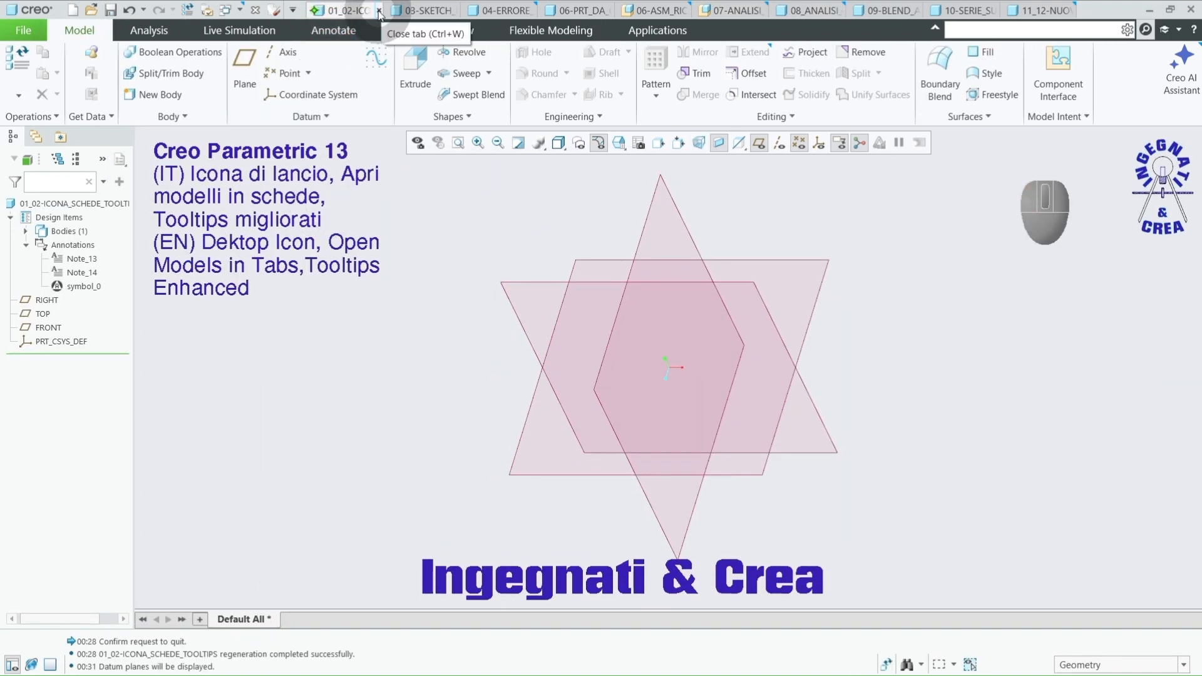
{"action": "left_click", "coordinate": [426, 10]}
{"action": "left_click", "coordinate": [489, 10]}
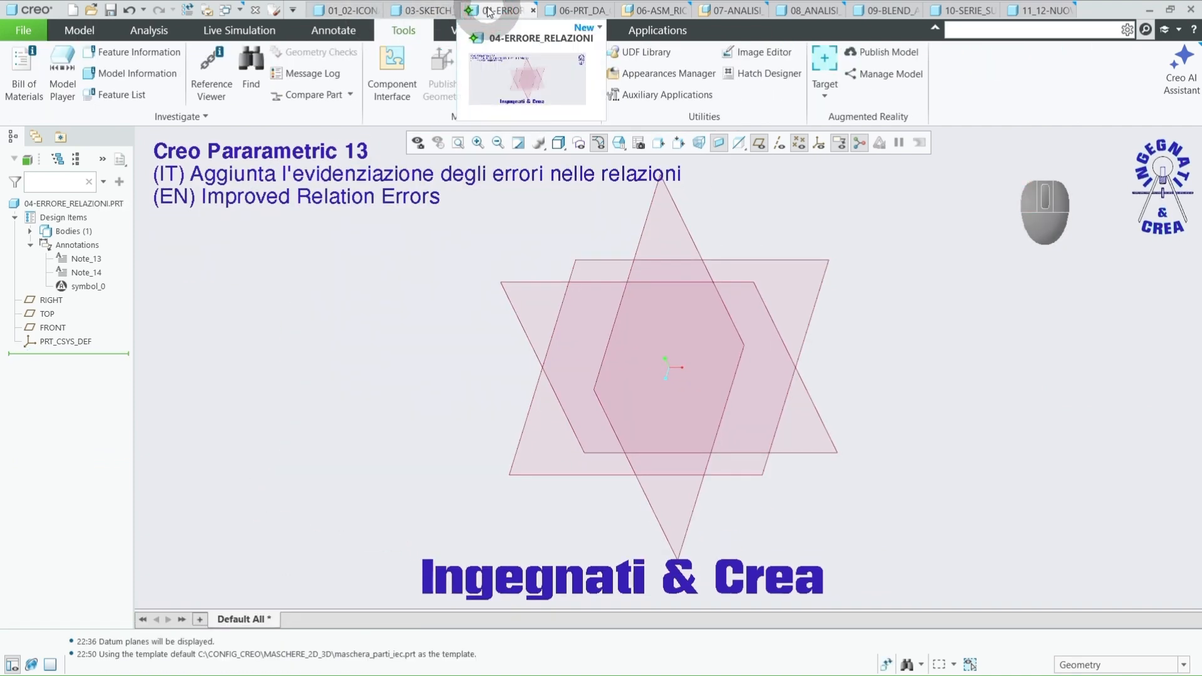
{"action": "left_click", "coordinate": [355, 10]}
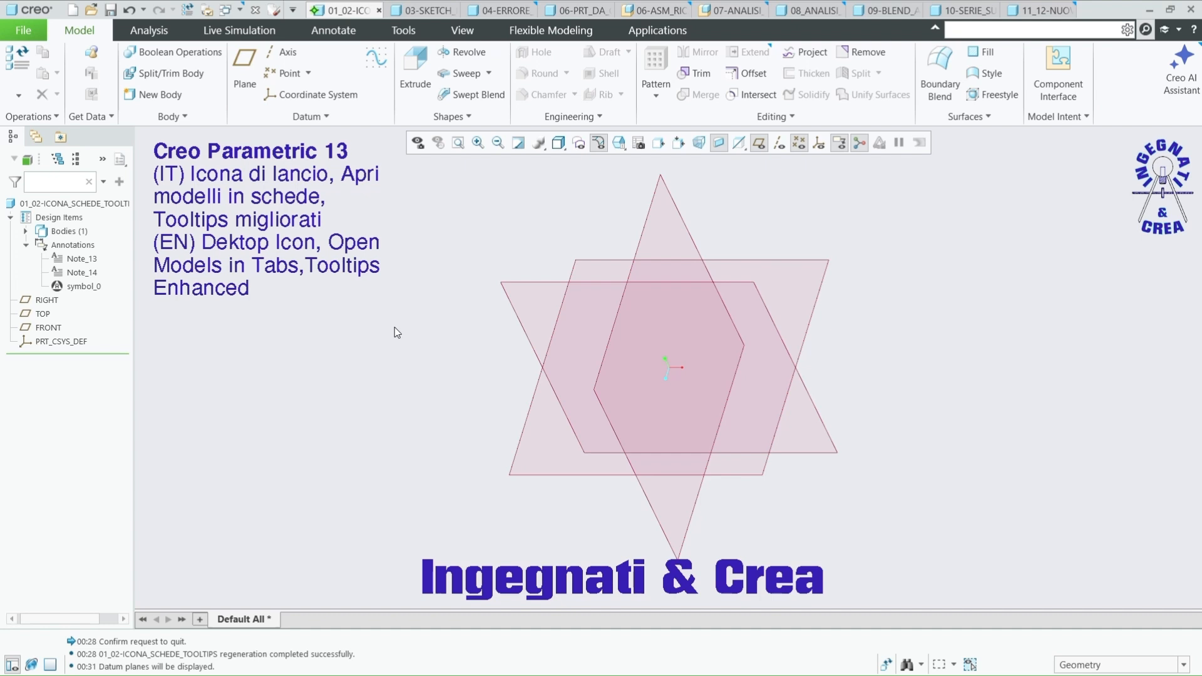
Hide the datum planes from within a new sketch on the FRONT plane, and quit that sketch without saving
{"action": "left_click", "coordinate": [379, 60]}
{"action": "left_click", "coordinate": [551, 287]}
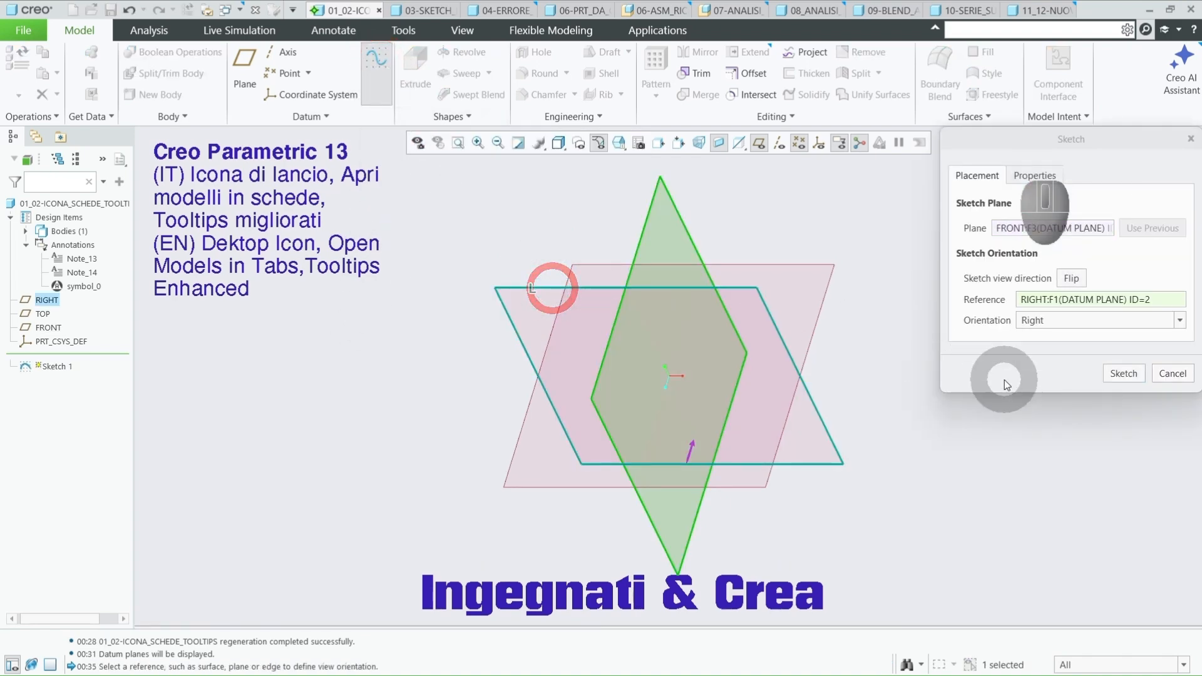
{"action": "left_click", "coordinate": [1124, 375]}
{"action": "left_click", "coordinate": [757, 143]}
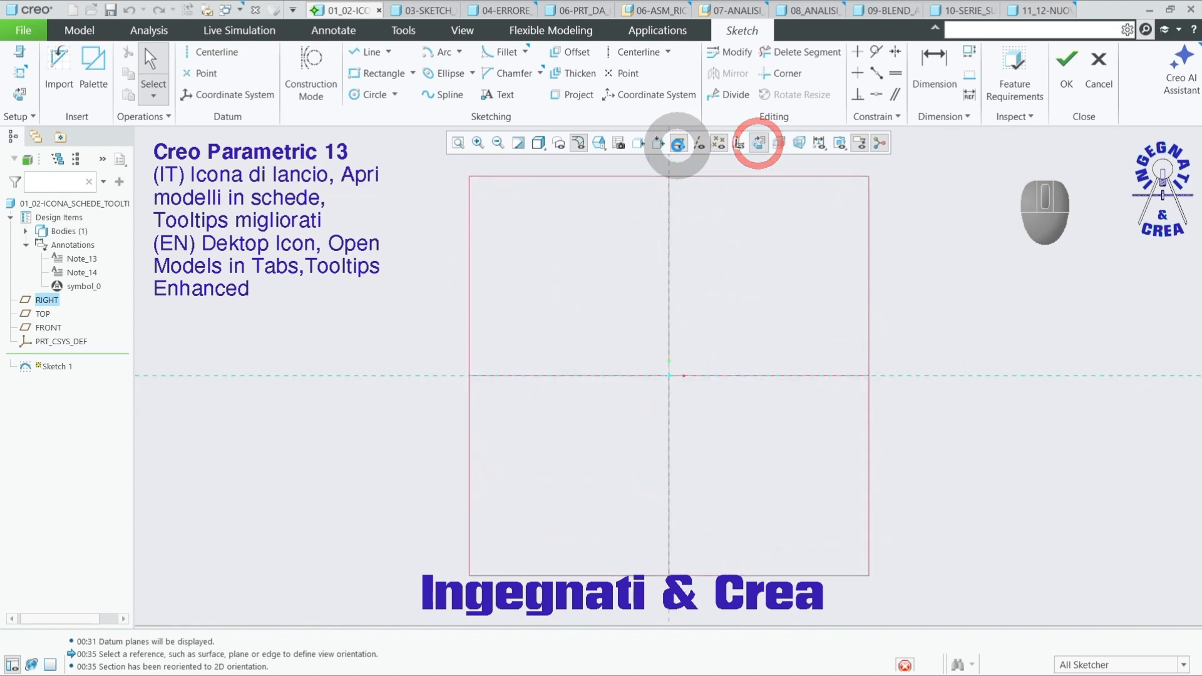
{"action": "left_click", "coordinate": [679, 144]}
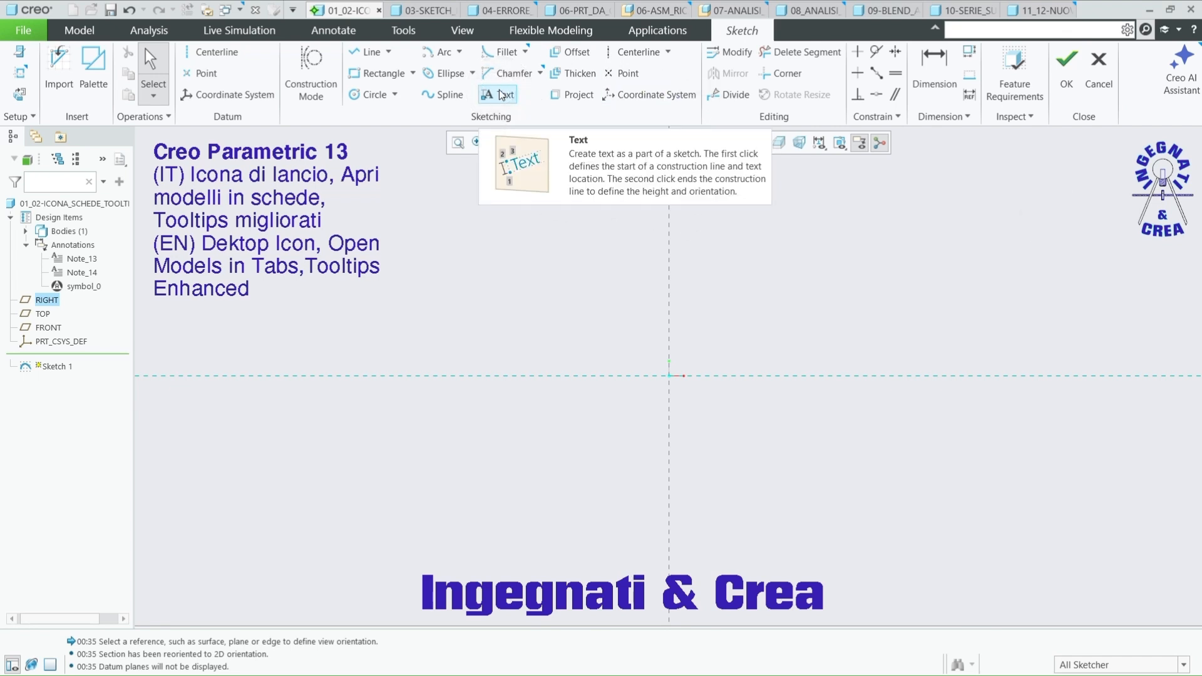
{"action": "left_click", "coordinate": [1099, 63]}
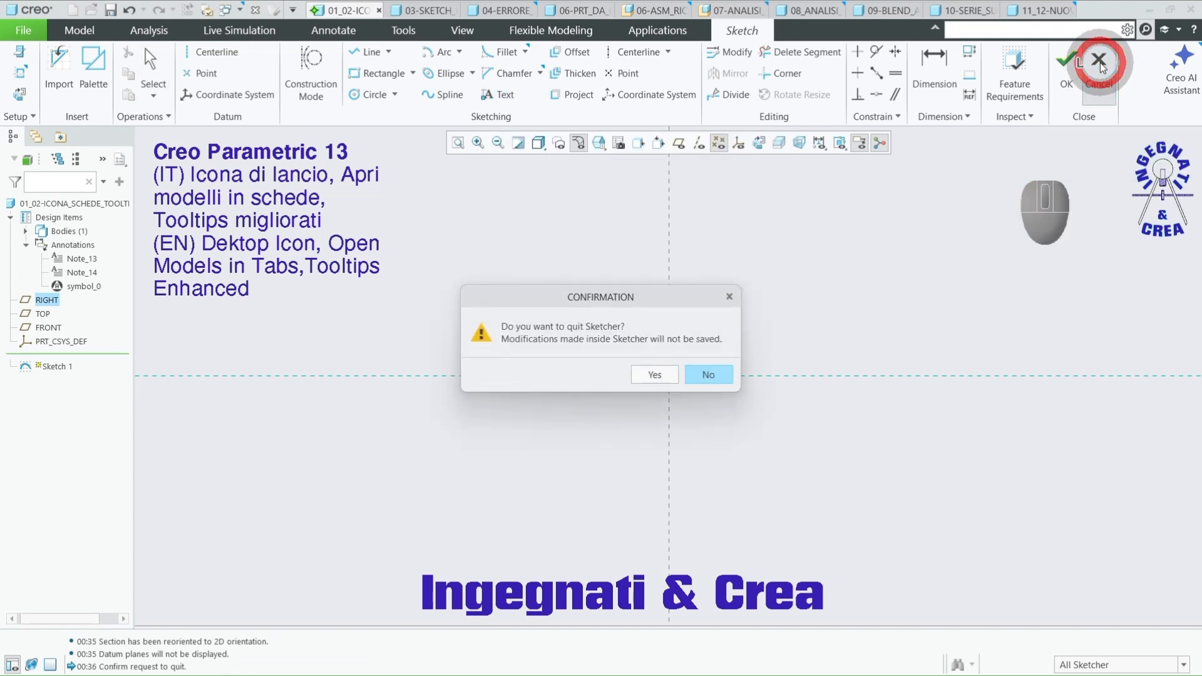
{"action": "left_click", "coordinate": [654, 375]}
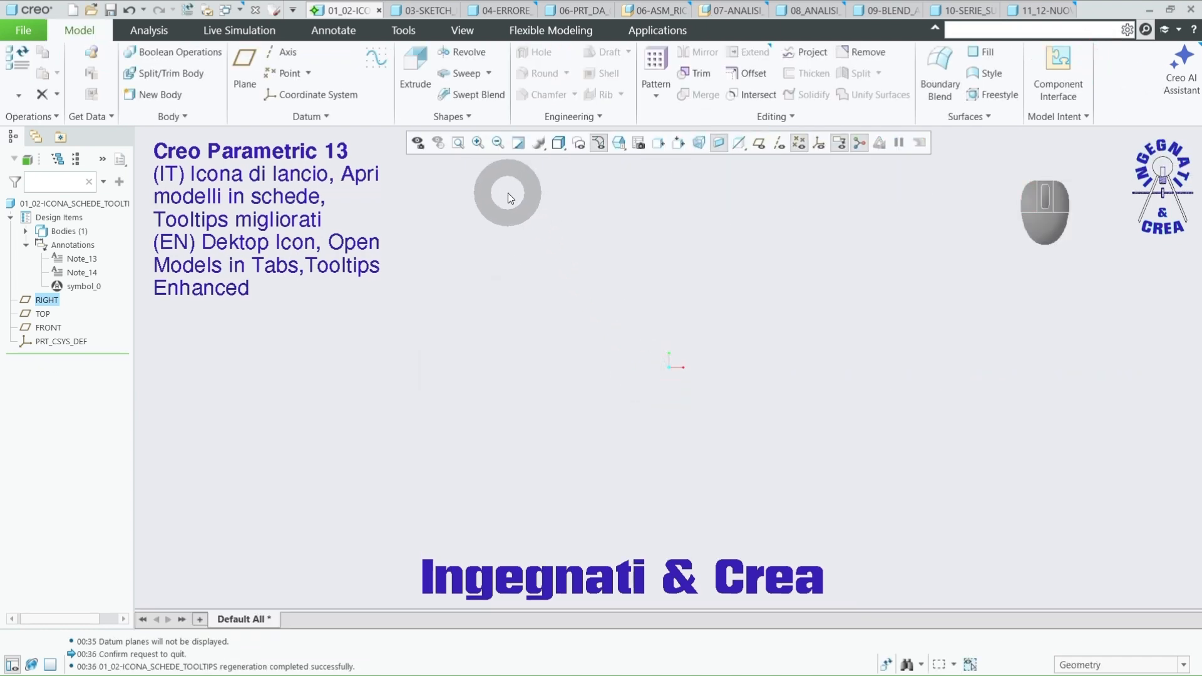
Open the 03-SKETCH_RIFERIMENTI_IRRISOLTI part and examine where Extrude 2 meets the rounded edge of Extrude 1
{"action": "left_click", "coordinate": [422, 11]}
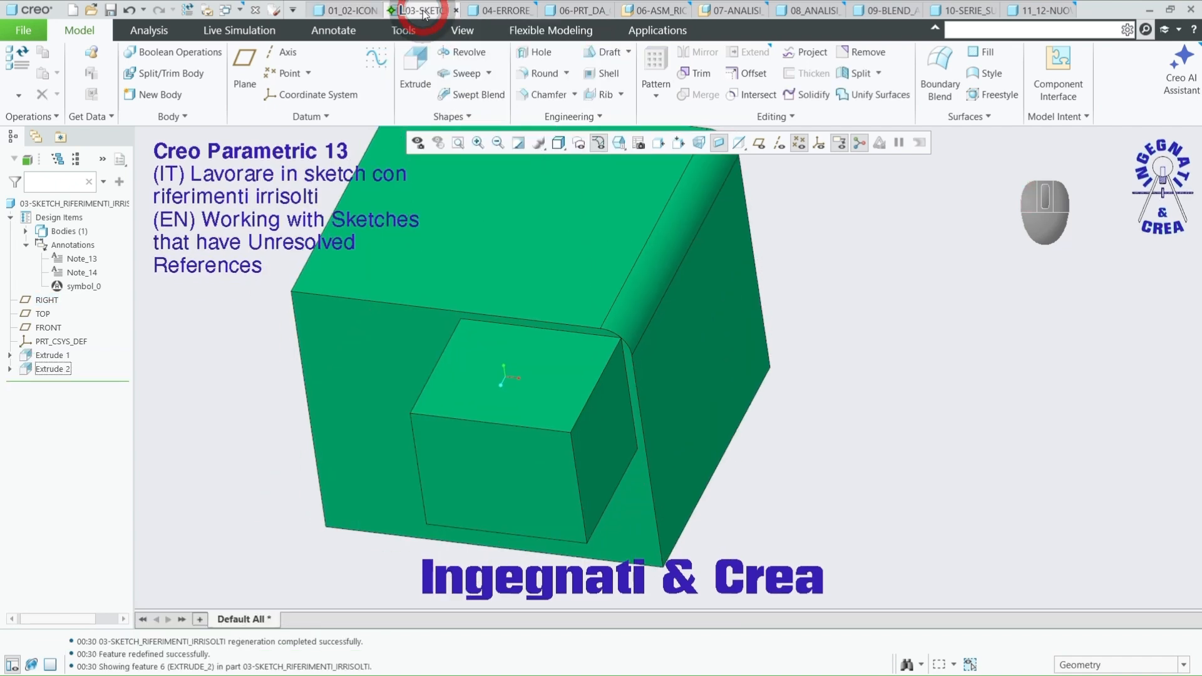
{"action": "middle_click_drag", "start_coordinate": [873, 362], "coordinate": [863, 393]}
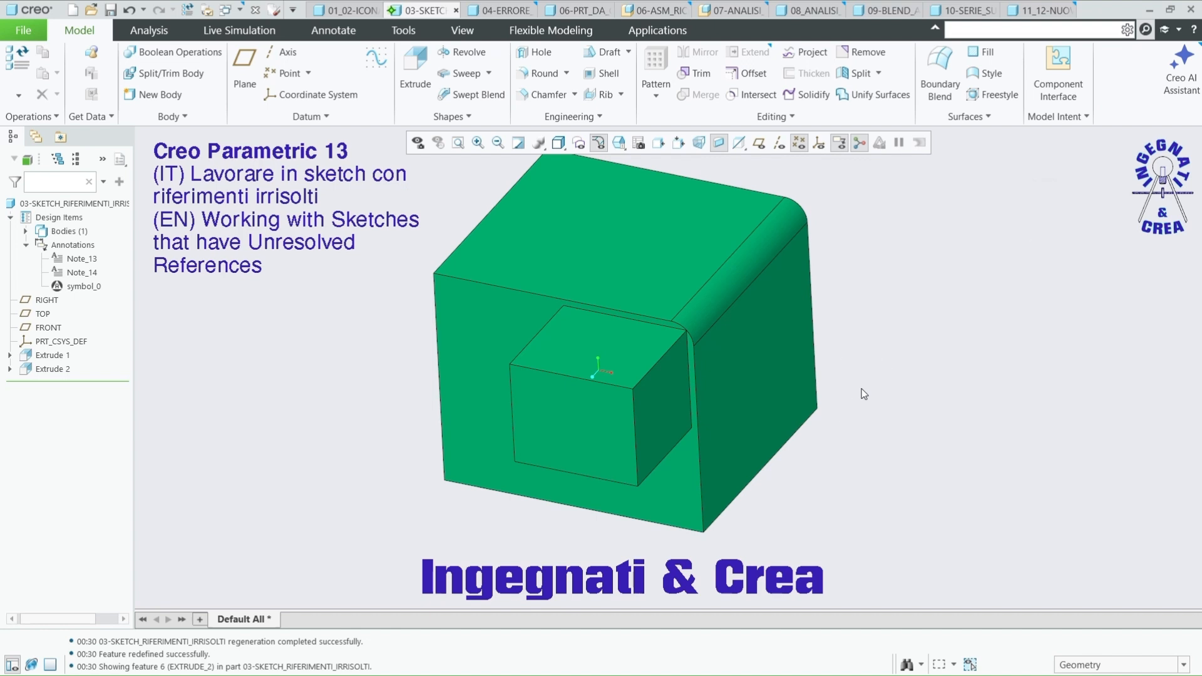
{"action": "middle_click_drag", "start_coordinate": [862, 394], "coordinate": [402, 397]}
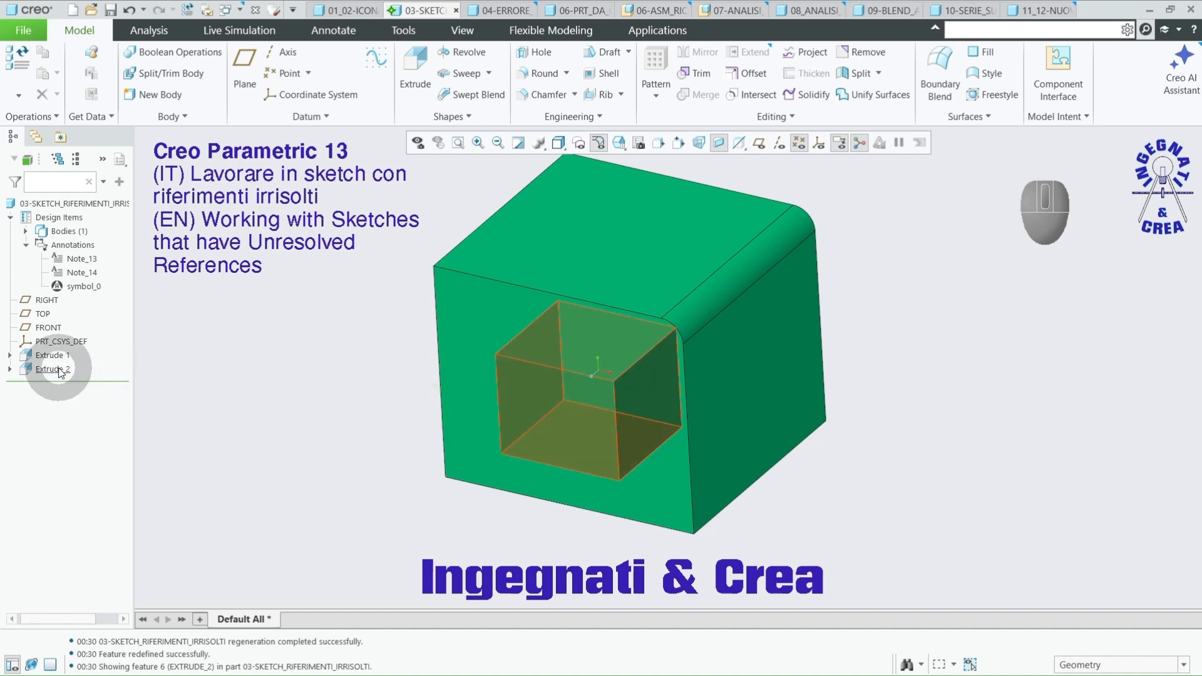
{"action": "scroll", "coordinate": [678, 302], "scroll_direction": "down", "scroll_amount": 8}
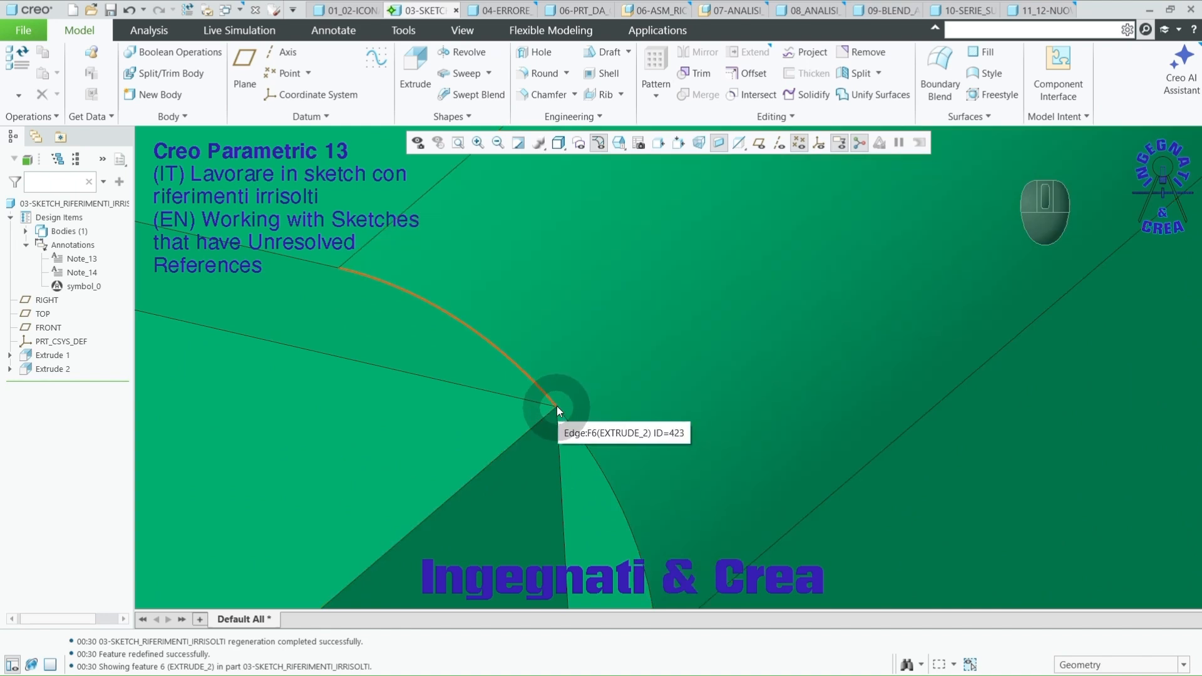
{"action": "key", "text": "ctrl+d"}
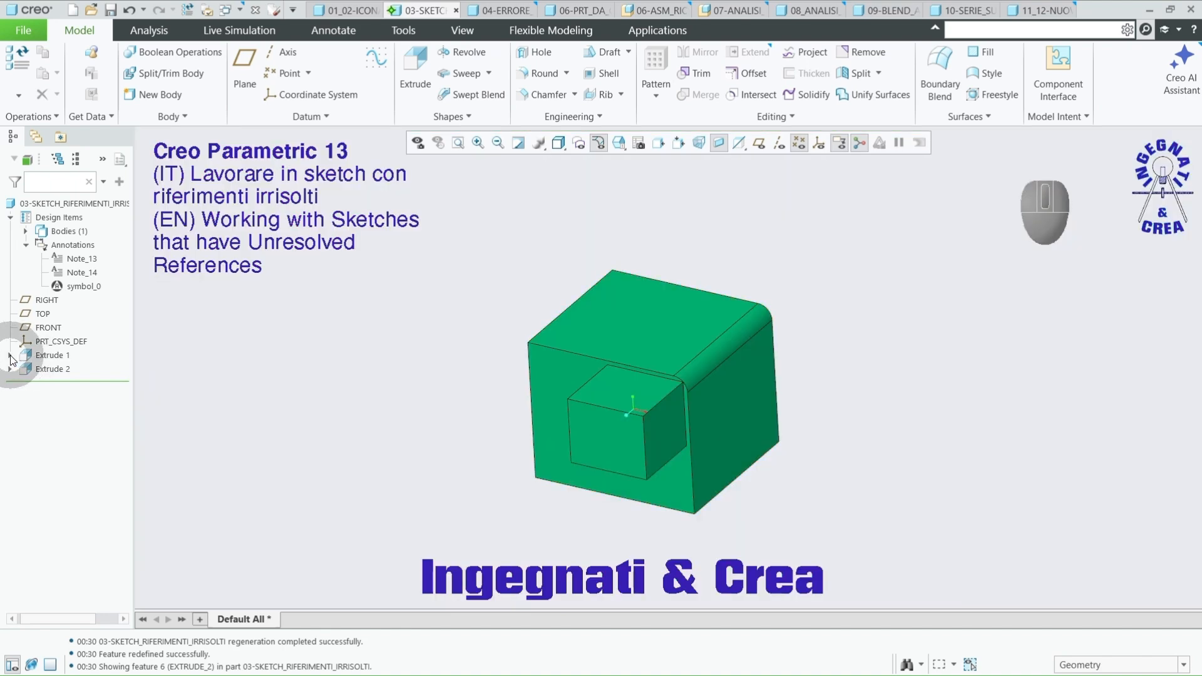
Edit the section sketch of Extrude 1 and delete its rounded corner arc
{"action": "left_click", "coordinate": [10, 355]}
{"action": "left_click", "coordinate": [65, 369]}
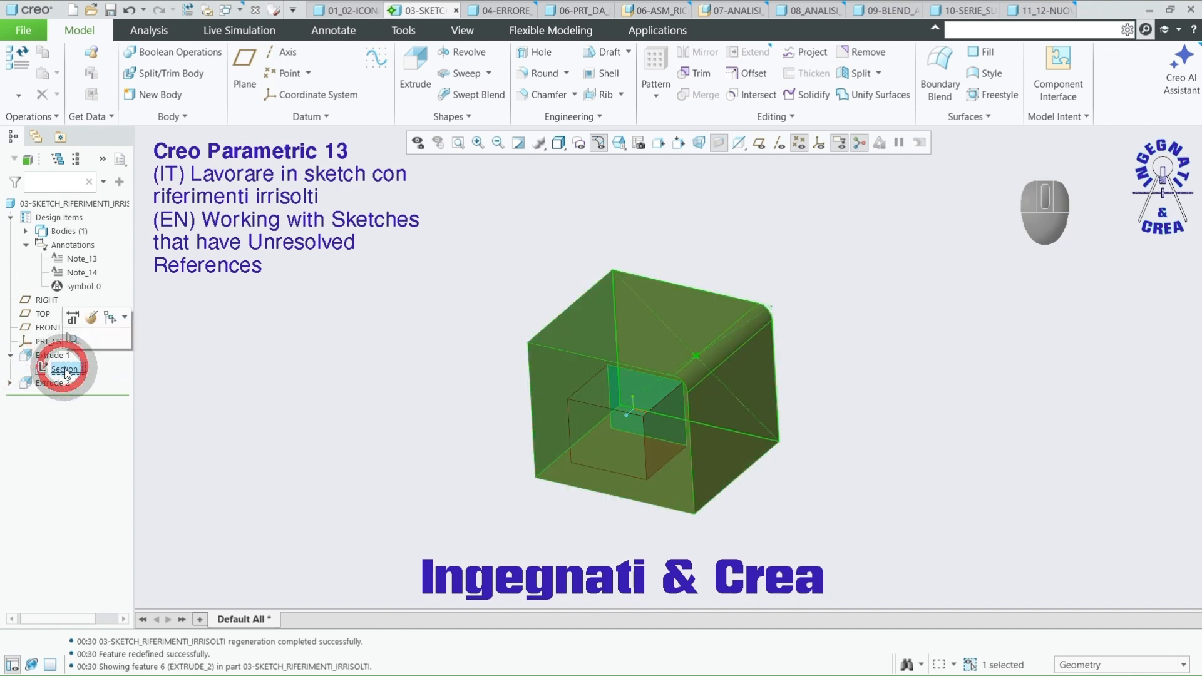
{"action": "left_click", "coordinate": [93, 320]}
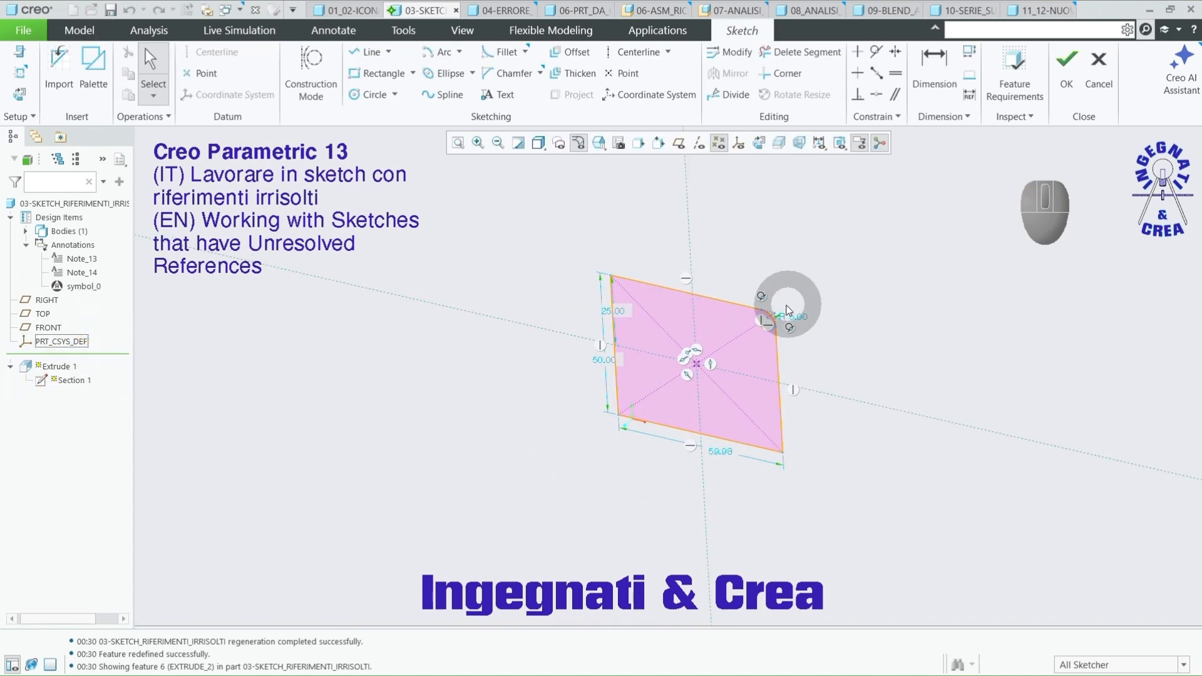
{"action": "scroll", "coordinate": [752, 301], "scroll_direction": "up", "scroll_amount": 5}
{"action": "left_click_drag", "start_coordinate": [748, 287], "coordinate": [949, 469]}
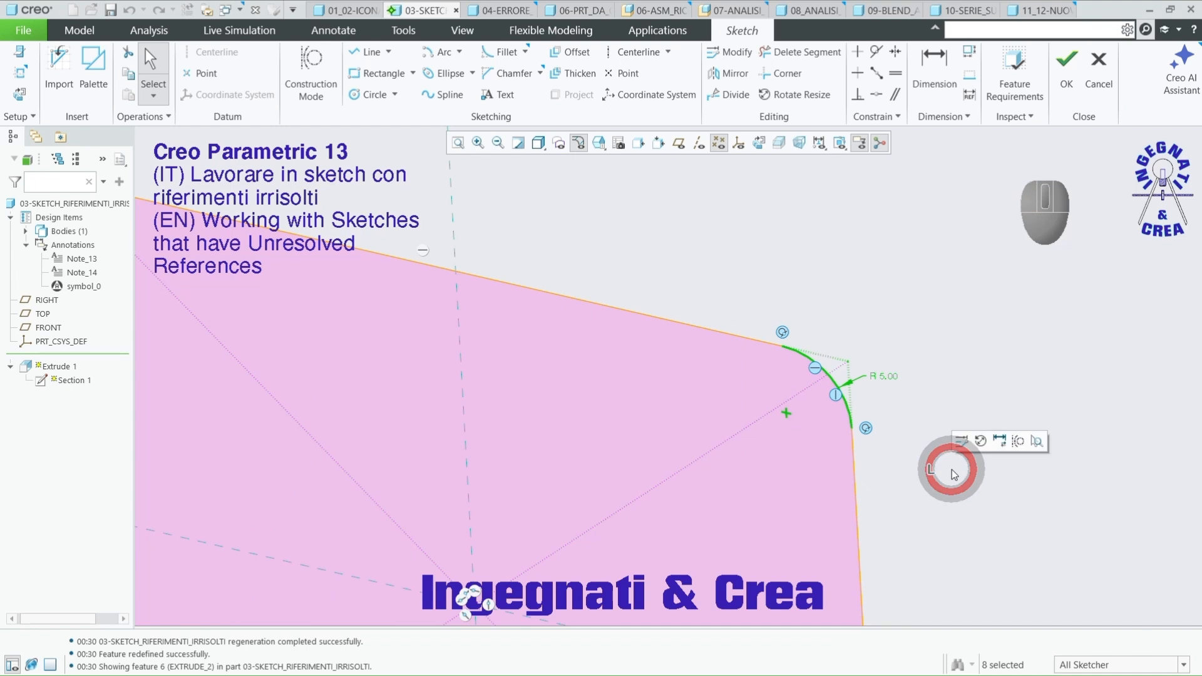
{"action": "key", "text": "Delete"}
{"action": "left_click", "coordinate": [661, 376]}
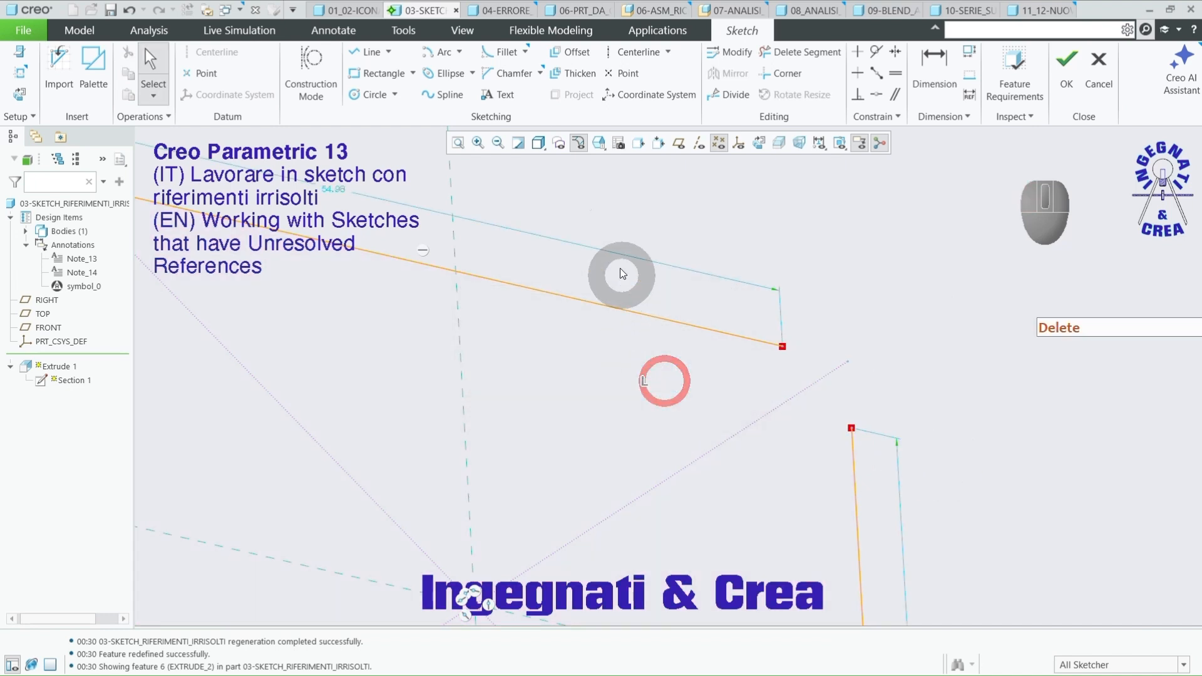
Trim the two open lines of the Extrude 1 section to a sharp corner and accept the sketch
{"action": "left_click", "coordinate": [783, 73]}
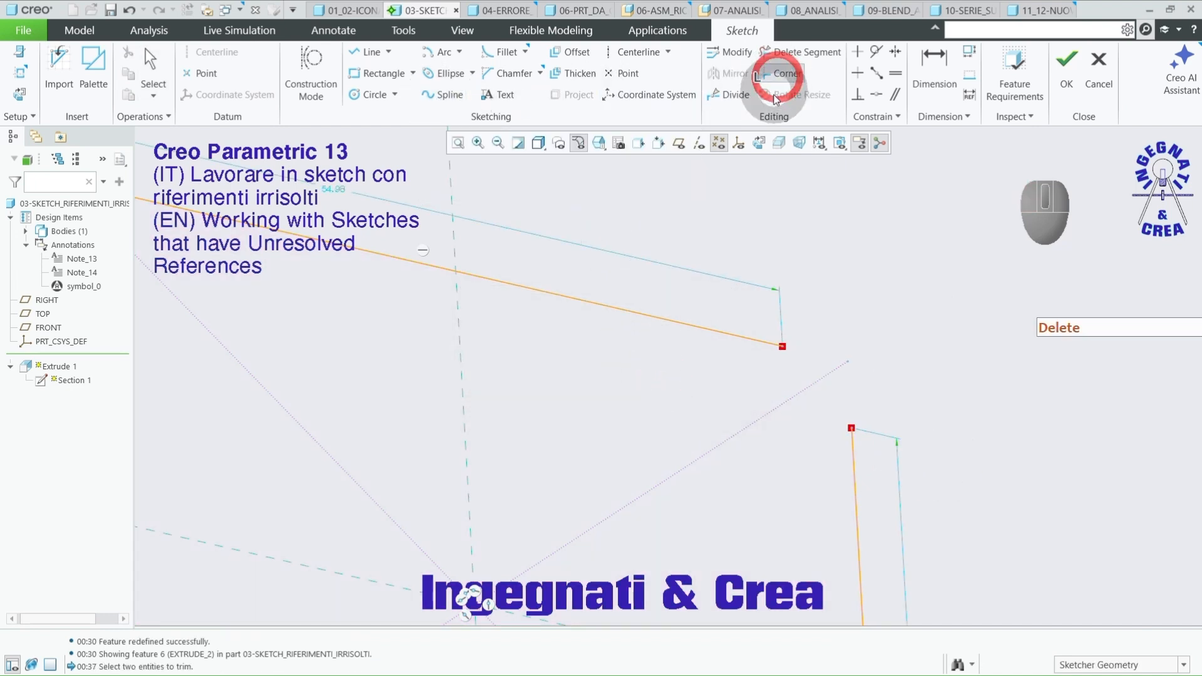
{"action": "left_click", "coordinate": [761, 340]}
{"action": "left_click", "coordinate": [853, 450]}
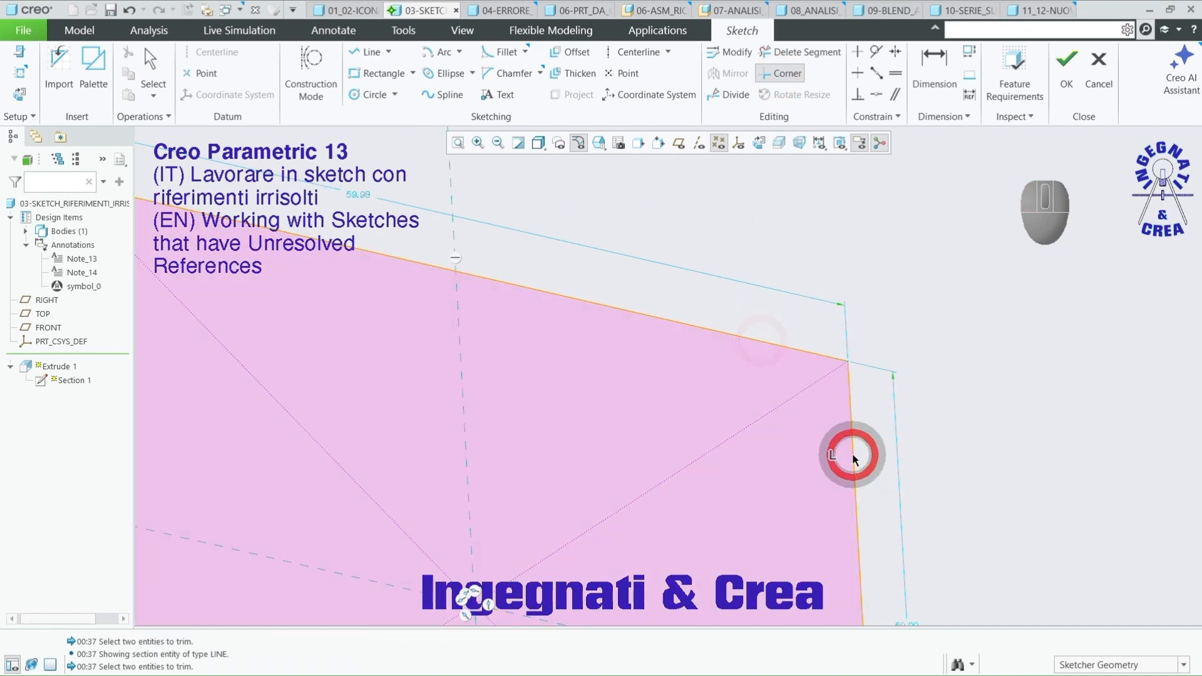
{"action": "left_click", "coordinate": [1067, 69]}
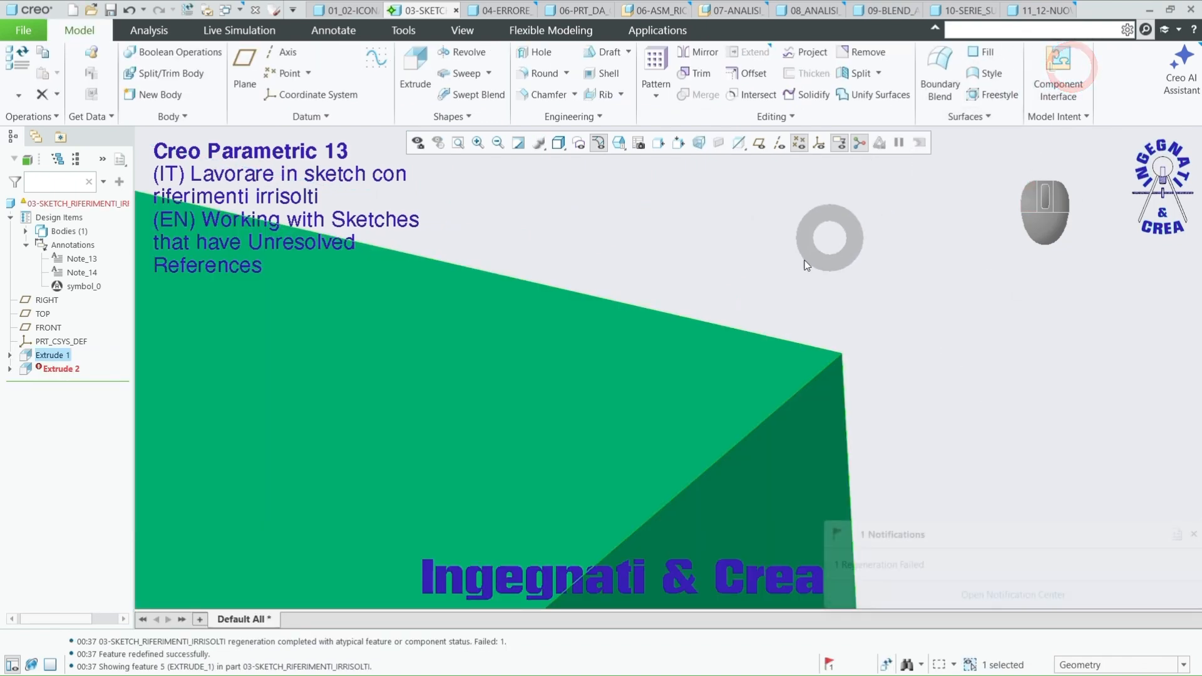
Edit the failed section sketch of Extrude 2 and review the missing entry in its references list
{"action": "left_click", "coordinate": [10, 371]}
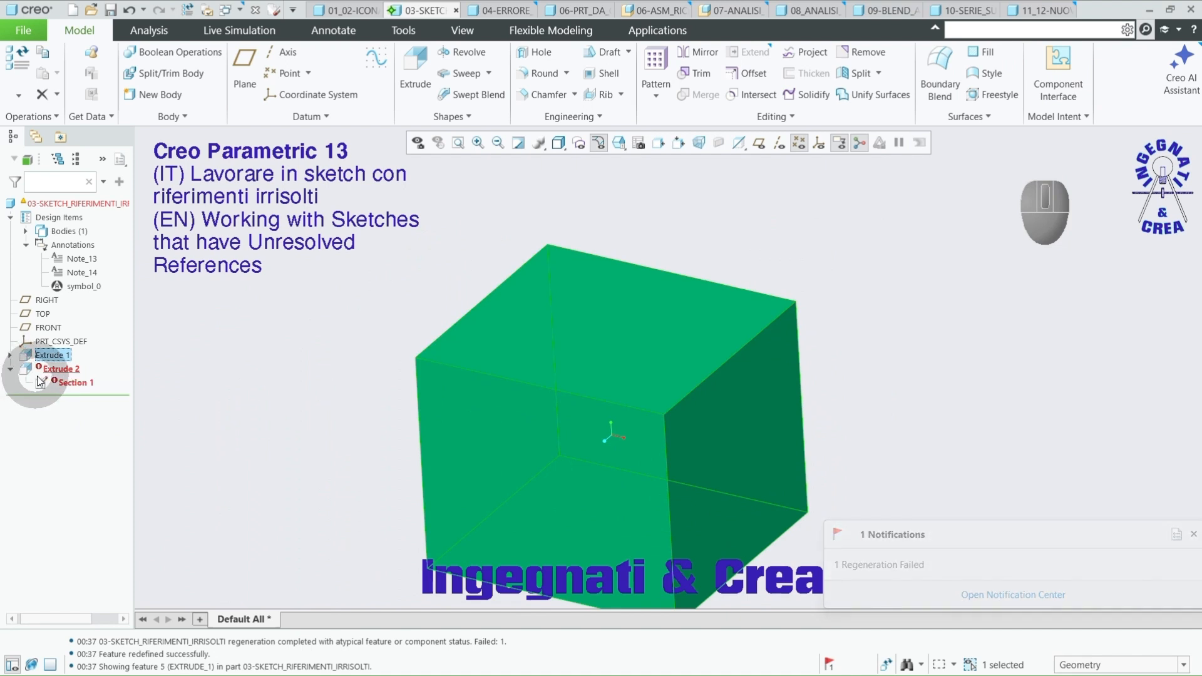
{"action": "left_click", "coordinate": [73, 383]}
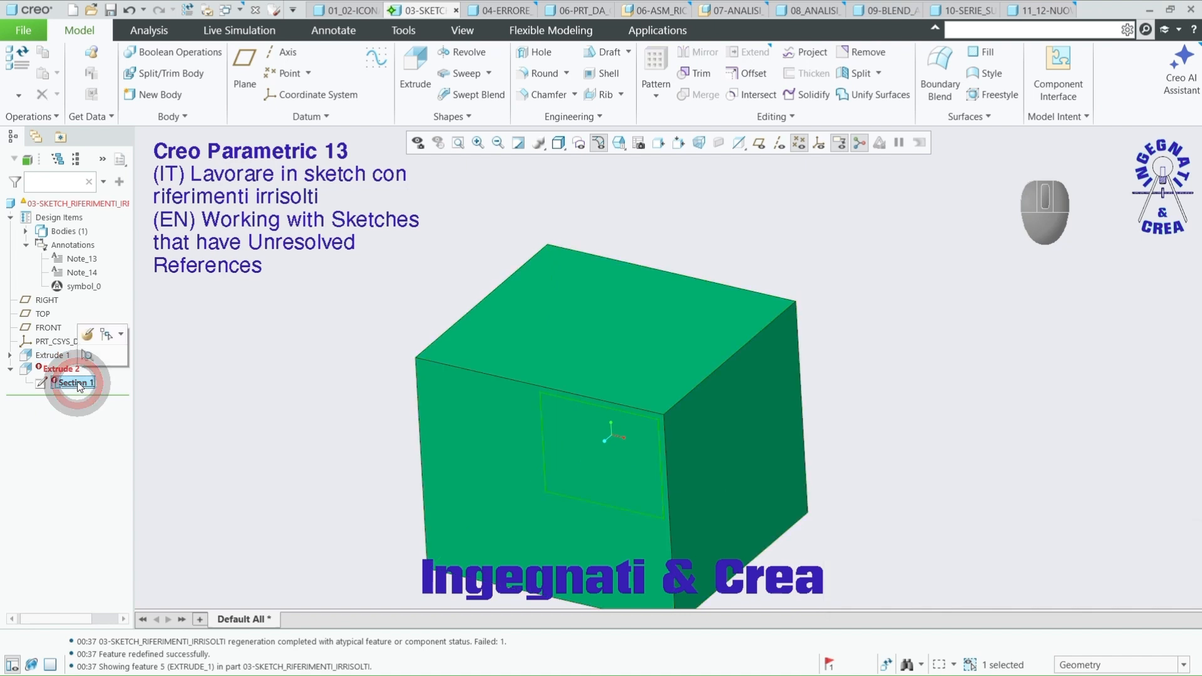
{"action": "left_click", "coordinate": [88, 340]}
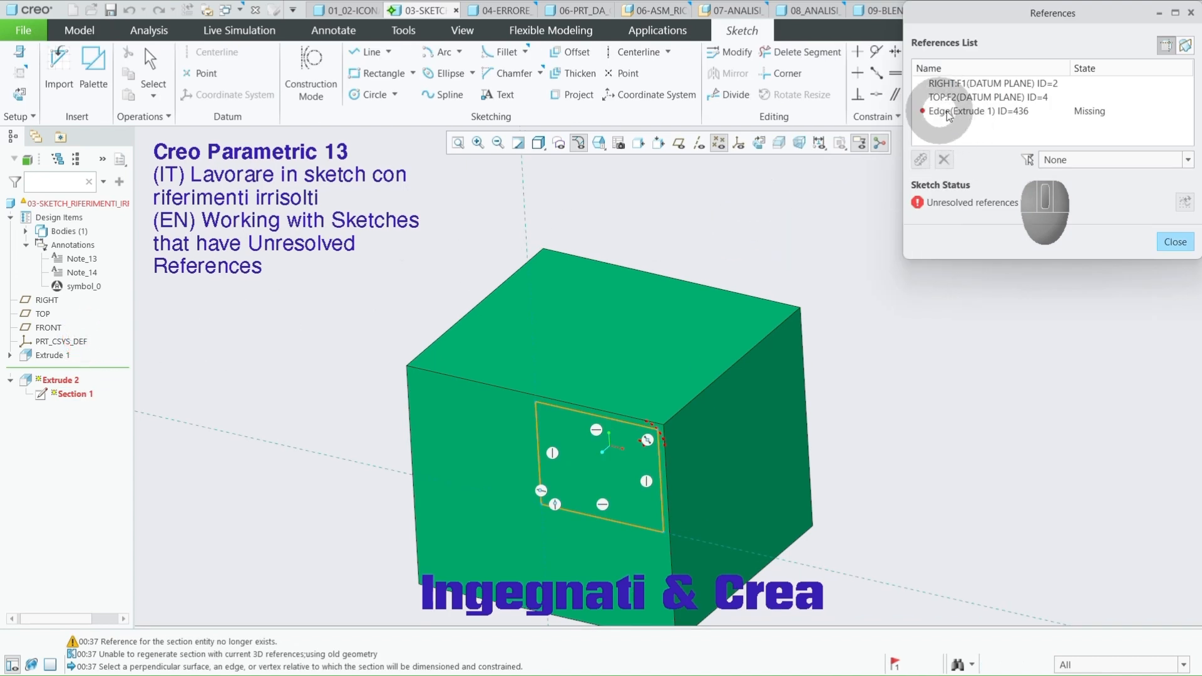
{"action": "left_click_drag", "start_coordinate": [988, 23], "coordinate": [773, 47]}
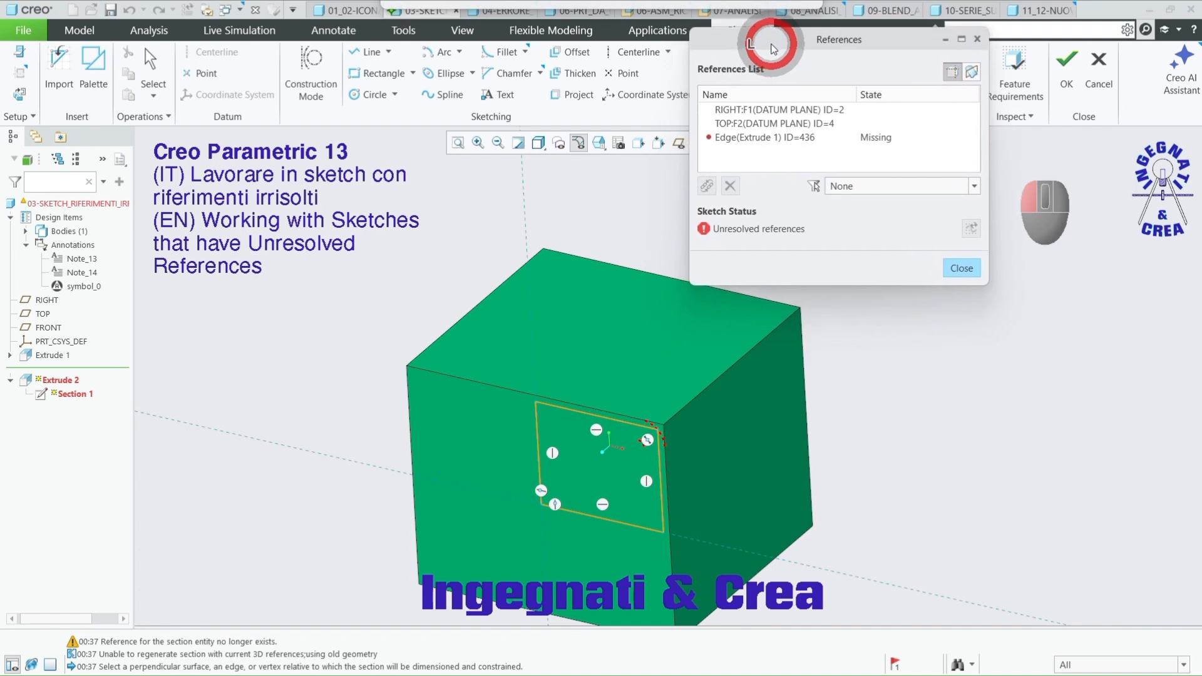
{"action": "left_click", "coordinate": [961, 268]}
Dimension the distance between the sketched rectangle's upper line and the upper edge of the Extrude 1 block
{"action": "middle_click_drag", "start_coordinate": [781, 367], "coordinate": [774, 339]}
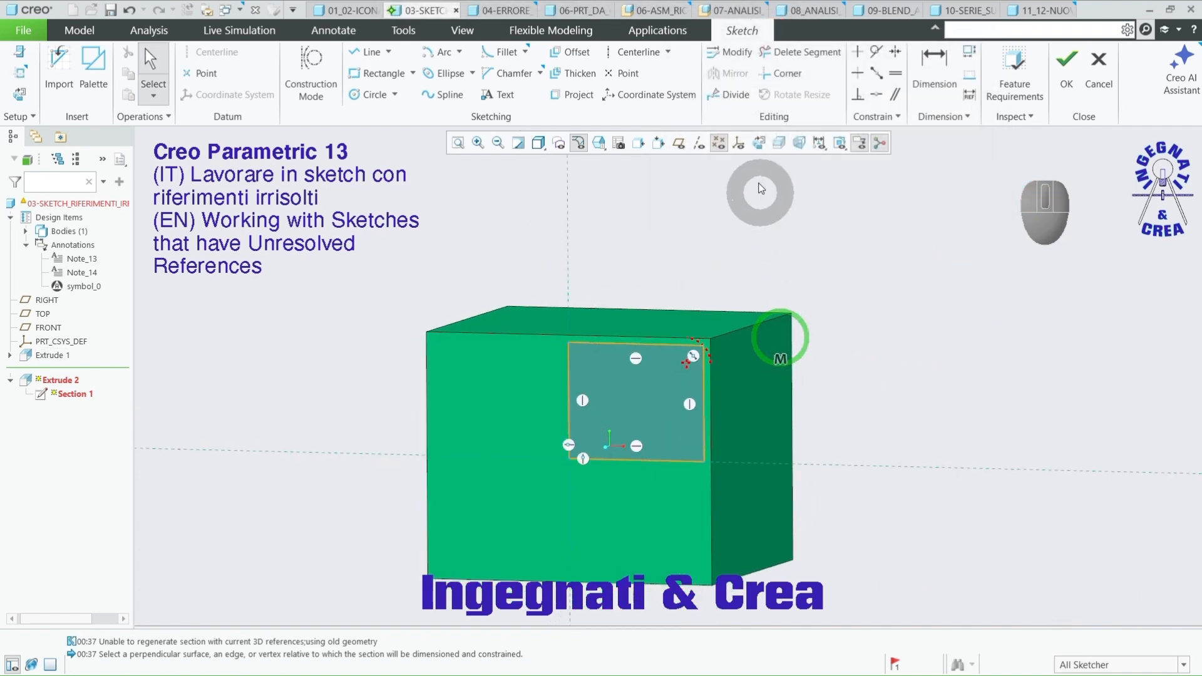
{"action": "left_click", "coordinate": [759, 143]}
{"action": "scroll", "coordinate": [717, 361], "scroll_direction": "up", "scroll_amount": 3}
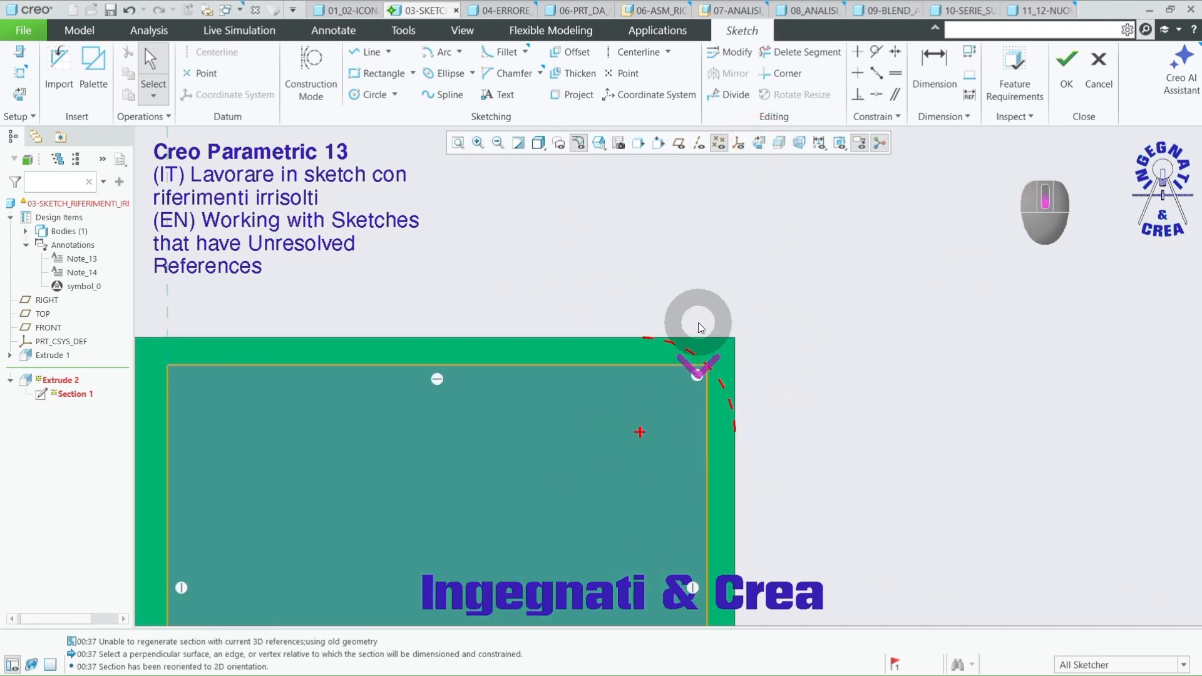
{"action": "left_click", "coordinate": [935, 60]}
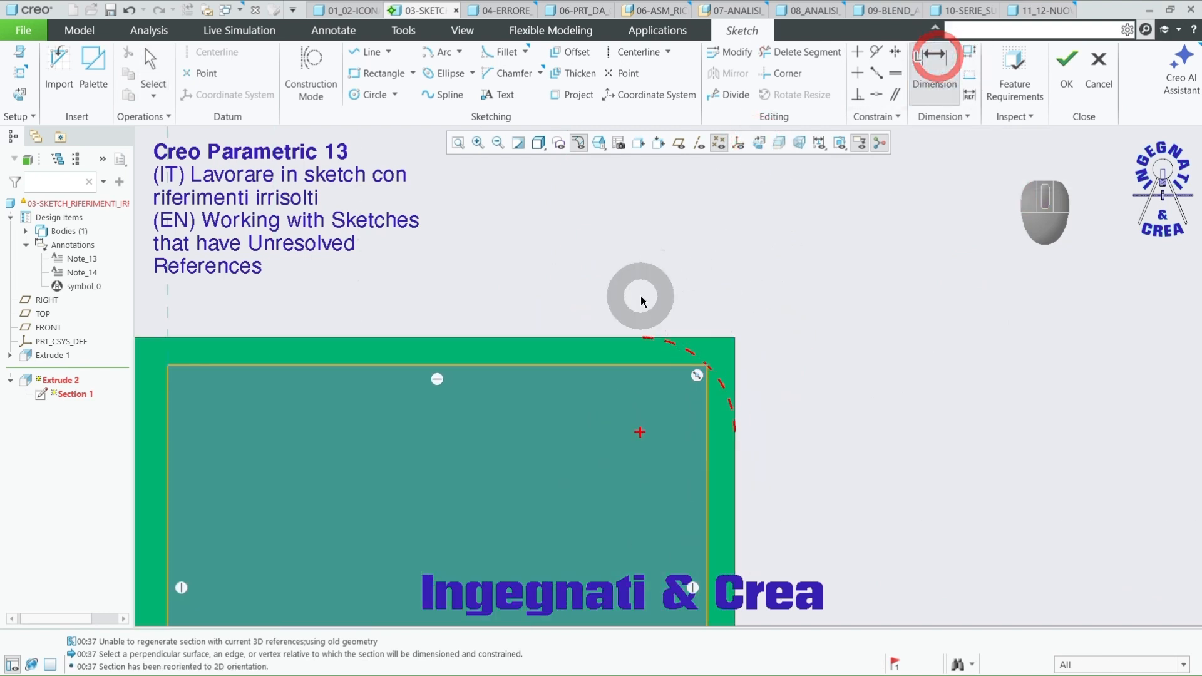
{"action": "left_click", "coordinate": [622, 365]}
{"action": "left_click", "coordinate": [621, 336]}
{"action": "middle_click", "coordinate": [792, 356]}
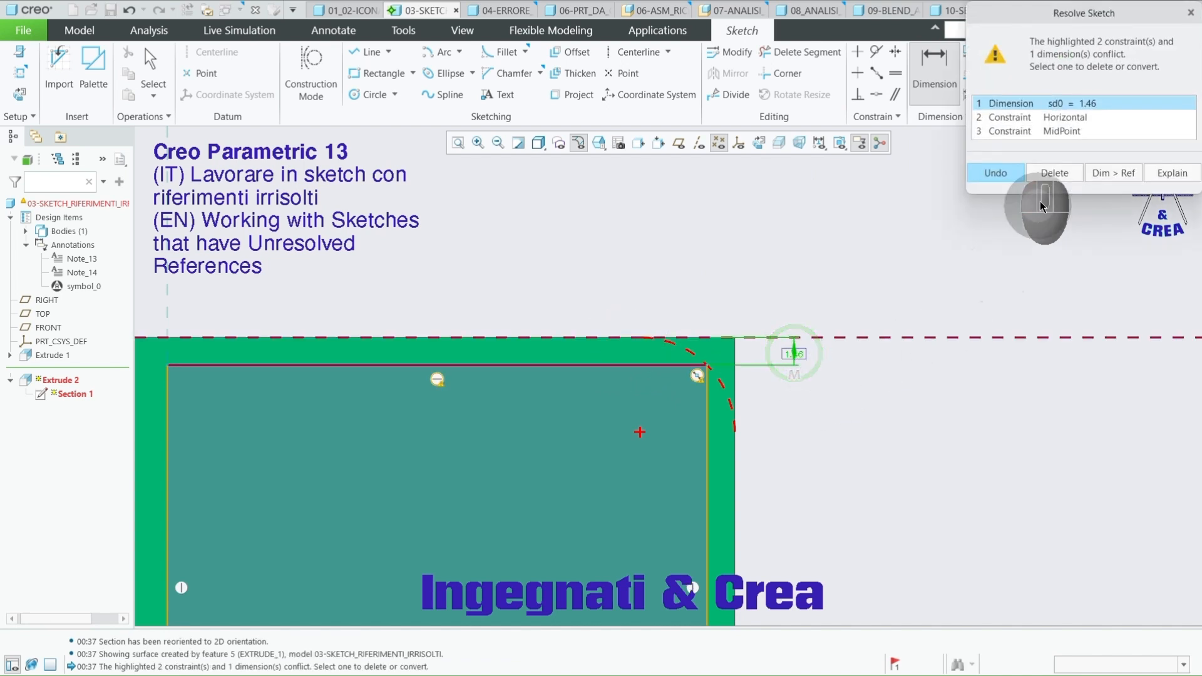
Resolve the conflict by deleting the MidPoint constraint and set the distance to the block's upper edge to 1.5
{"action": "left_click", "coordinate": [1072, 131]}
{"action": "left_click", "coordinate": [1063, 175]}
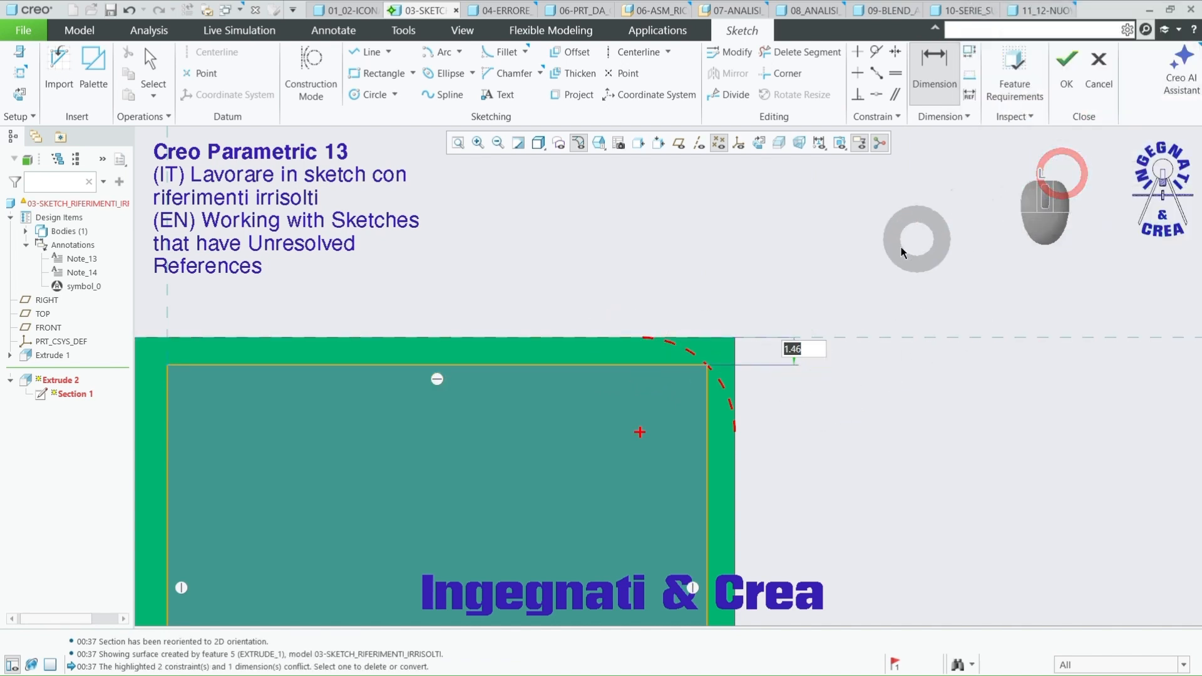
{"action": "type", "text": "1.5"}
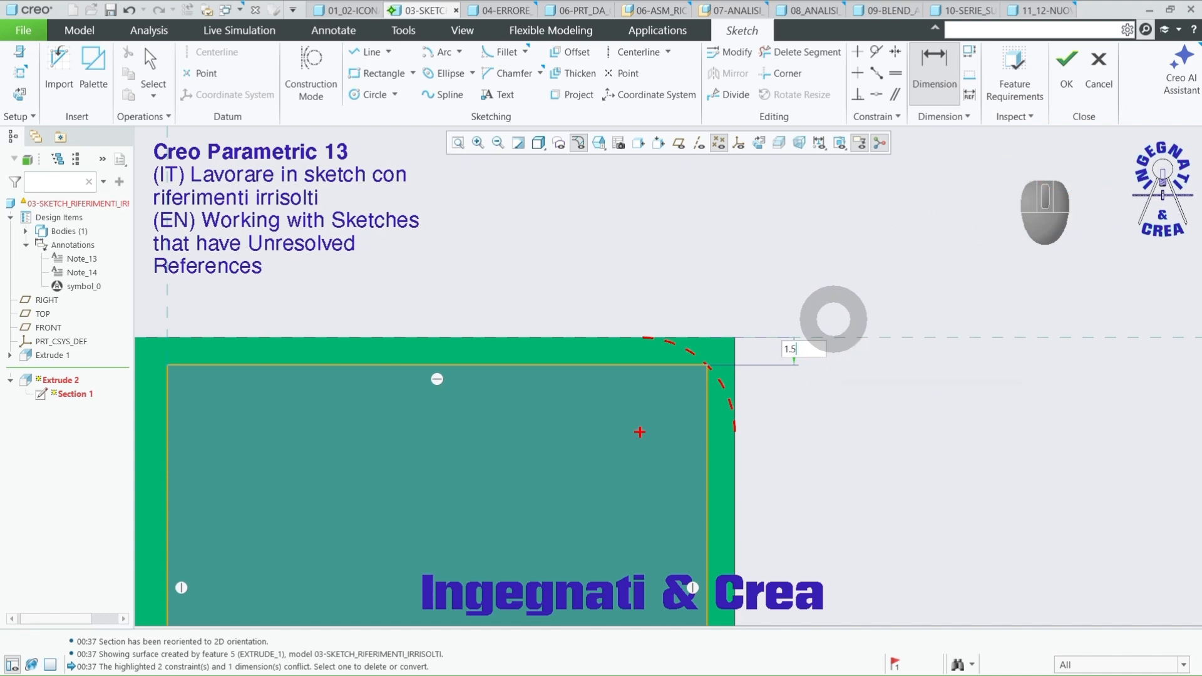
{"action": "key", "text": "Return"}
Try to accept the sketch, and delete the missing Extrude 1 edge from its references list
{"action": "left_click", "coordinate": [1069, 75]}
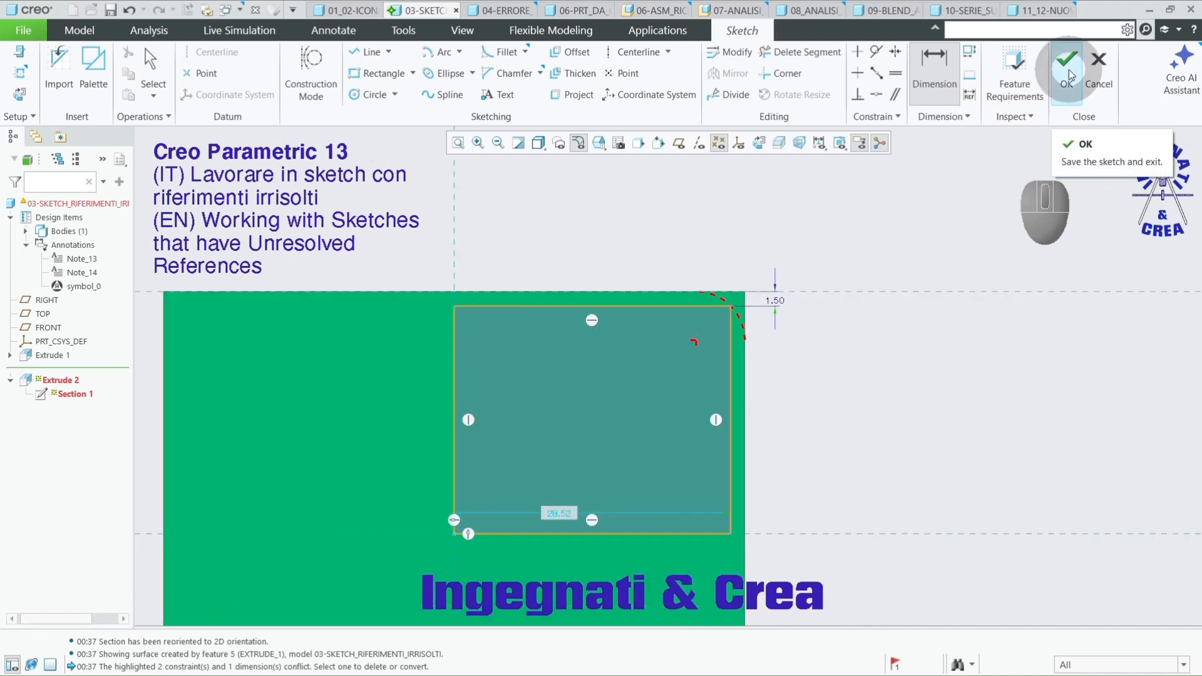
{"action": "left_click", "coordinate": [718, 376]}
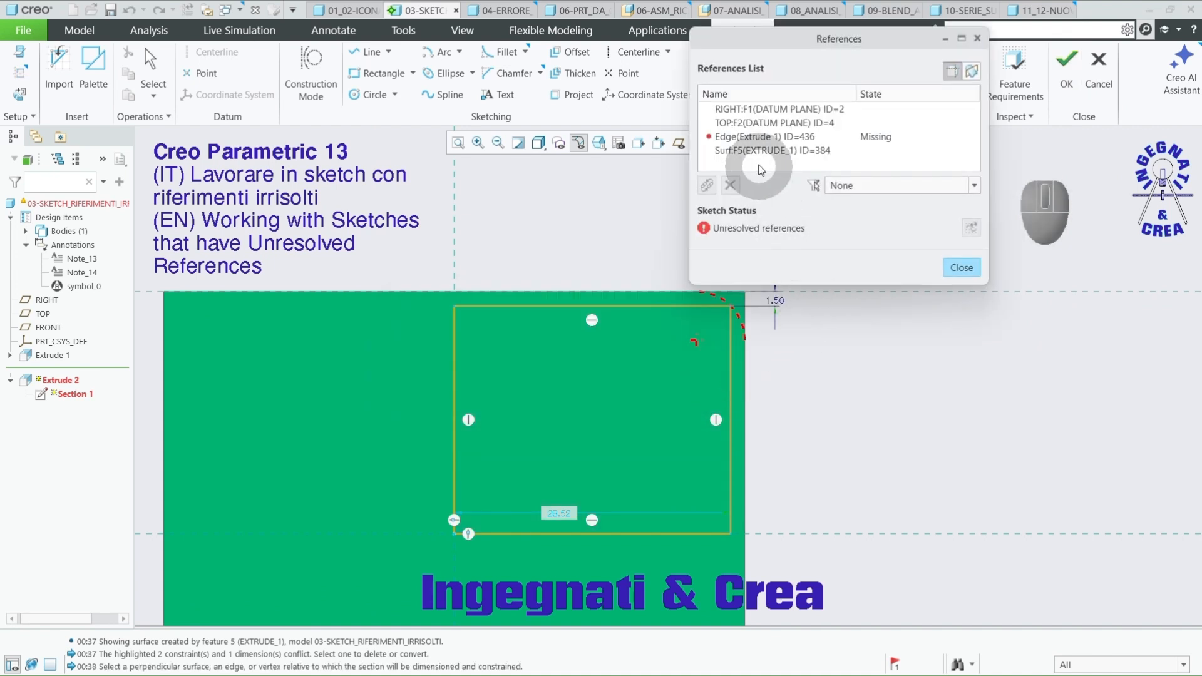
{"action": "left_click", "coordinate": [765, 141]}
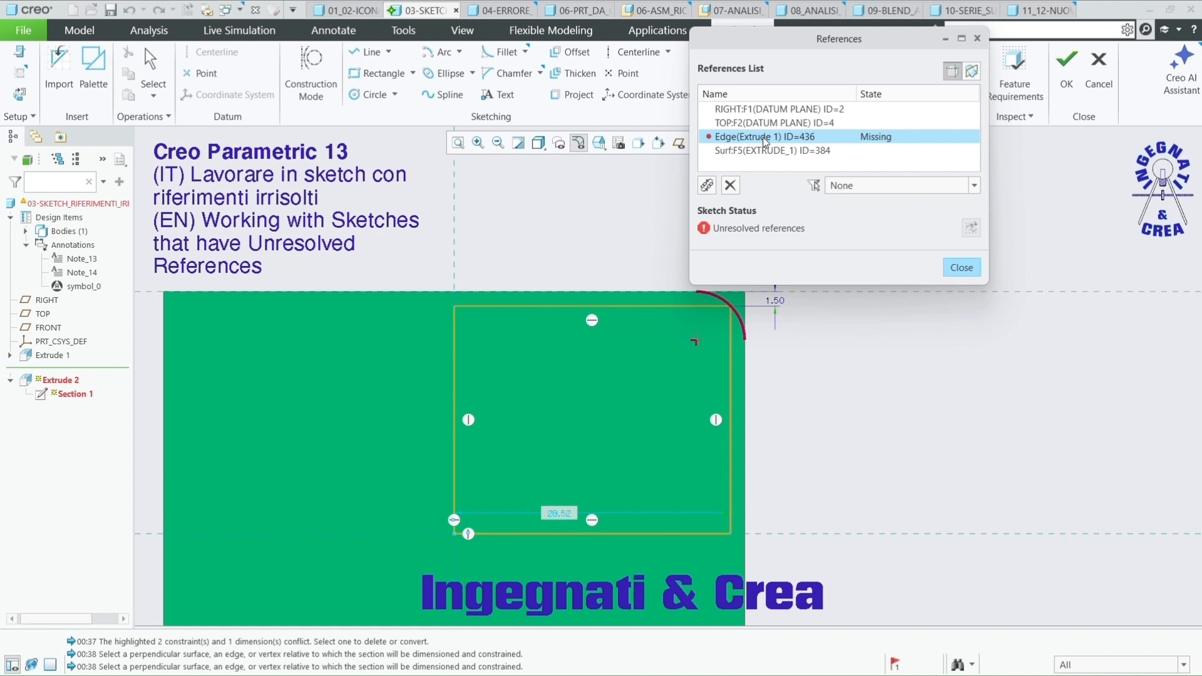
{"action": "left_click", "coordinate": [764, 142]}
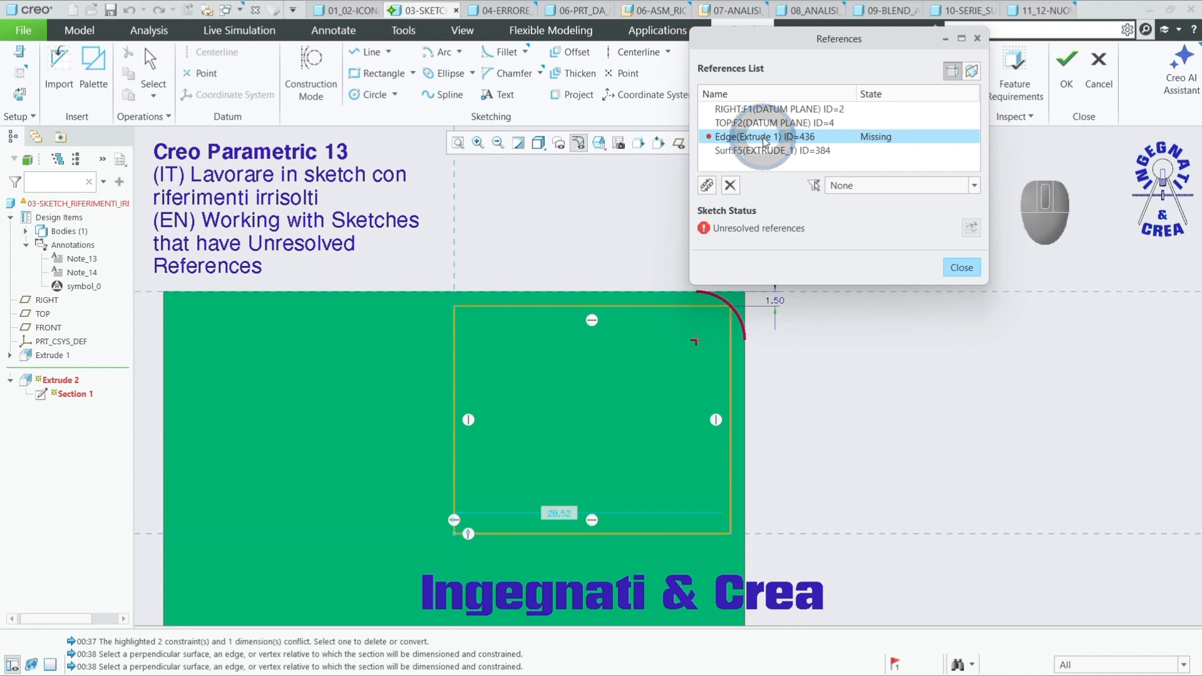
{"action": "left_click", "coordinate": [730, 185]}
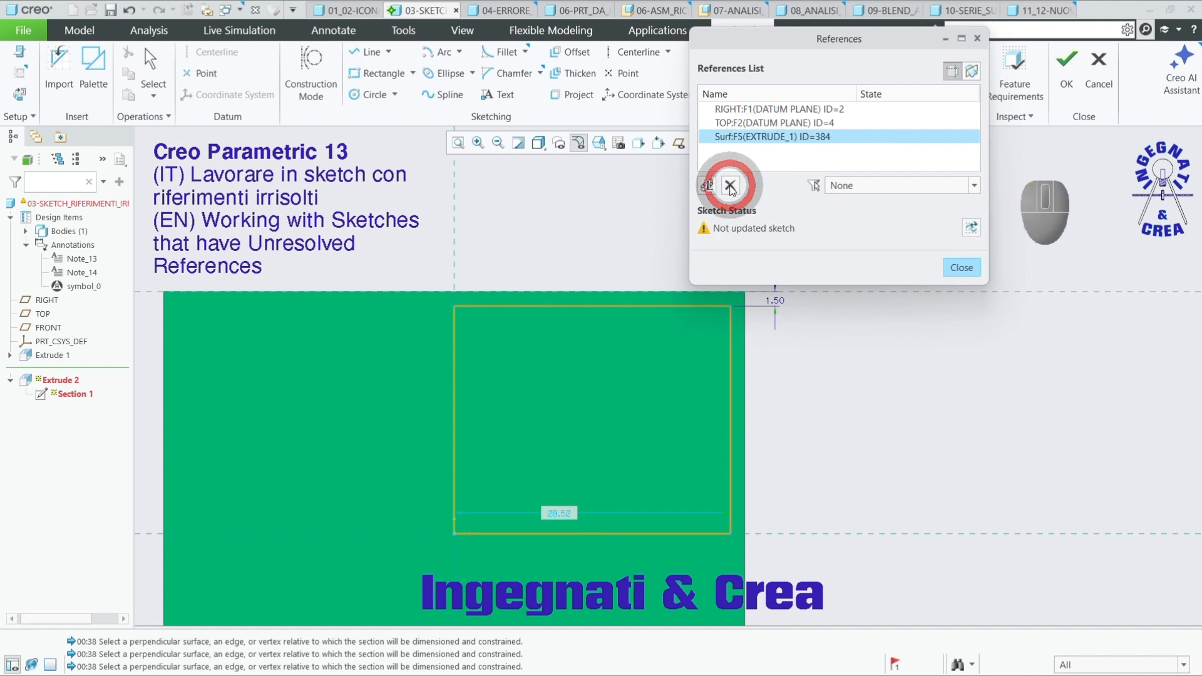
{"action": "left_click", "coordinate": [962, 267]}
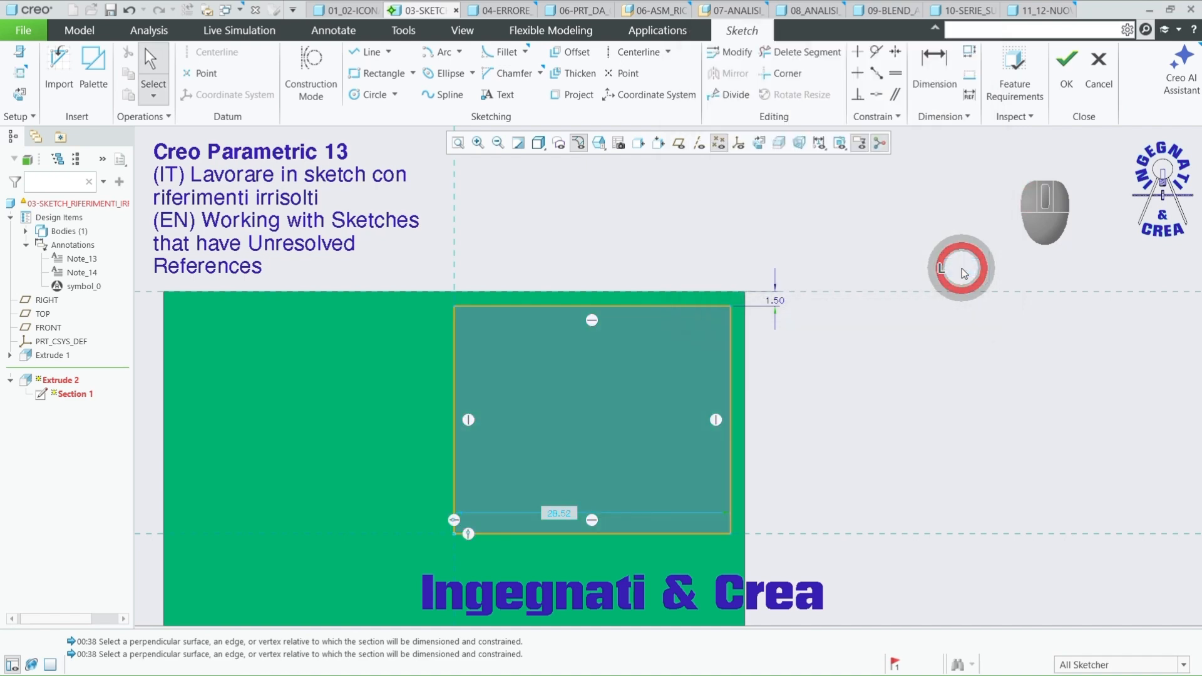
Accept the Extrude 2 section sketch and inspect the regenerated part in a 3D view
{"action": "left_click", "coordinate": [1066, 68]}
{"action": "left_click", "coordinate": [855, 228]}
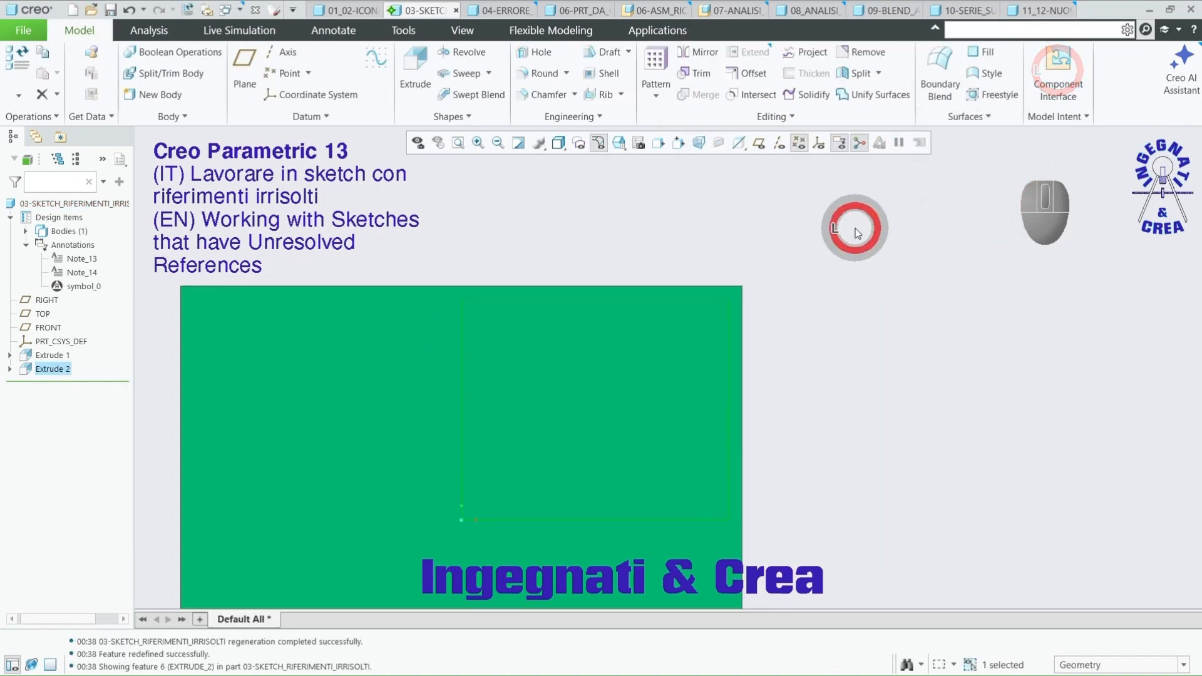
{"action": "middle_click_drag", "start_coordinate": [855, 227], "coordinate": [793, 296]}
{"action": "scroll", "coordinate": [723, 287], "scroll_direction": "down", "scroll_amount": 4}
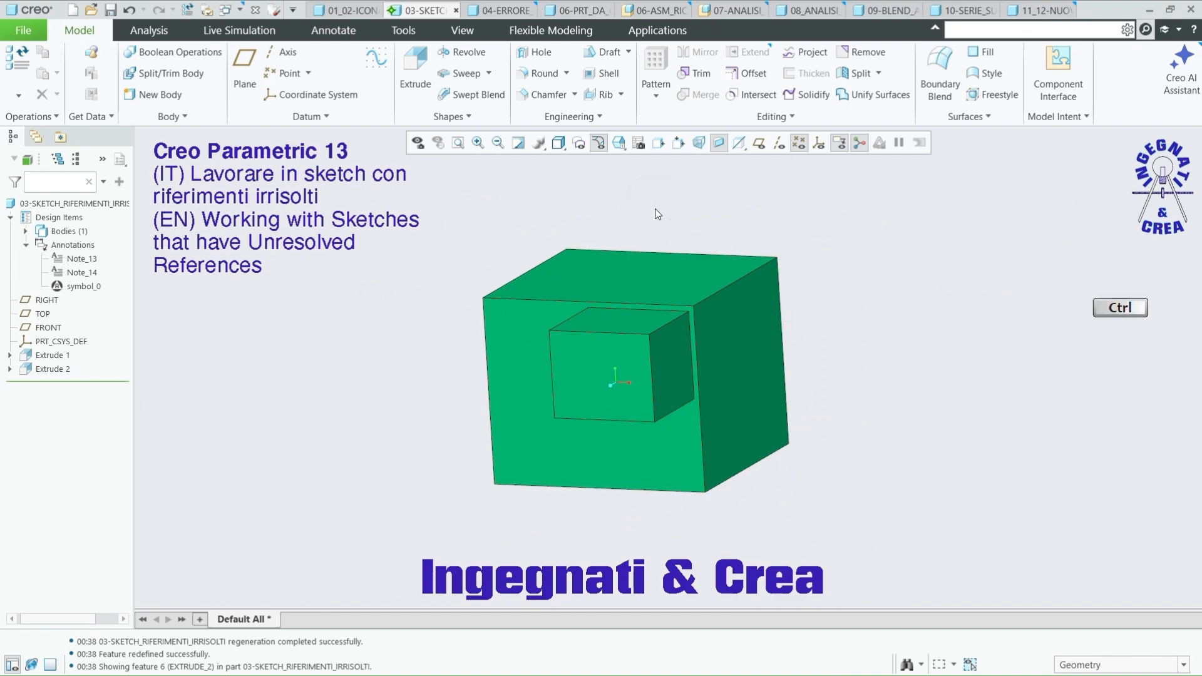
Switch to the 04-ERRORE_RELAZIONI part and open its relations for editing
{"action": "key", "text": "ctrl+Tab"}
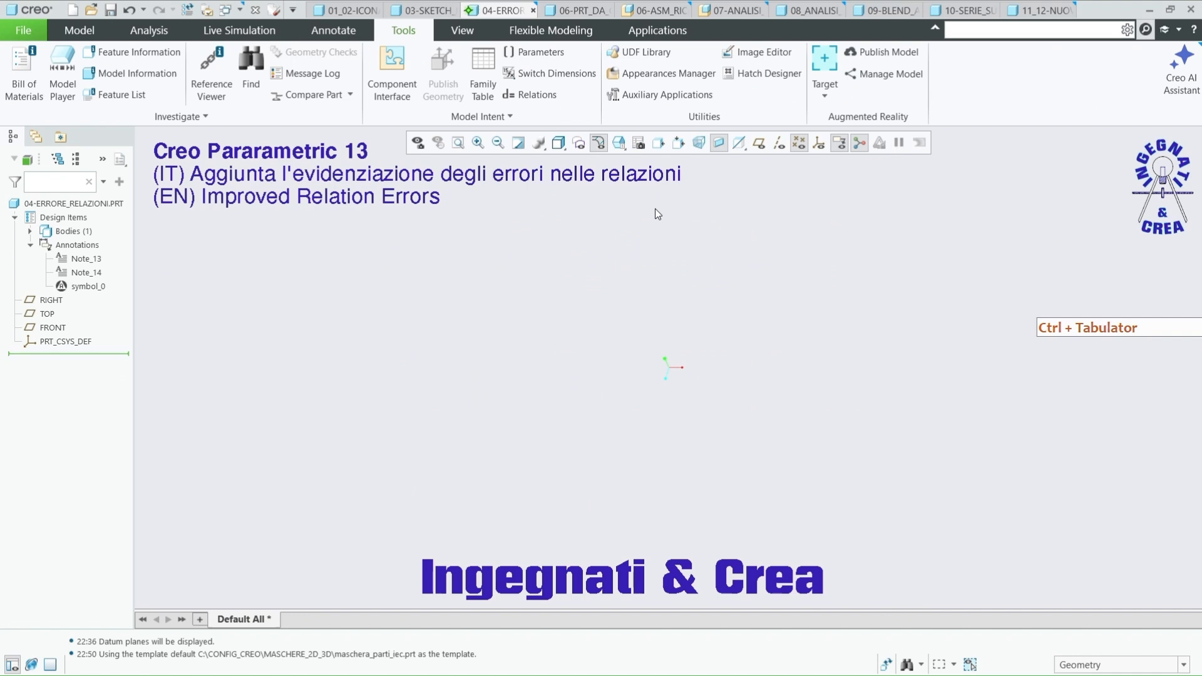
{"action": "left_click", "coordinate": [538, 95]}
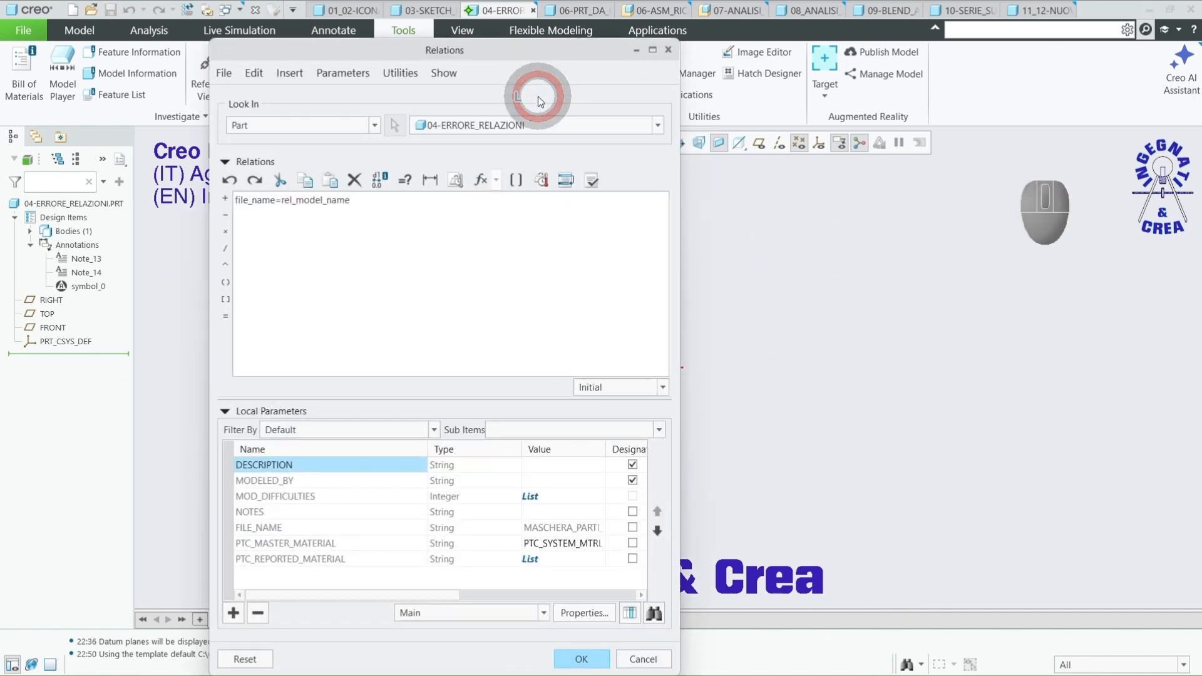
Add a local parameter named PARAM_STRINGA and set its type to String
{"action": "left_click", "coordinate": [233, 613]}
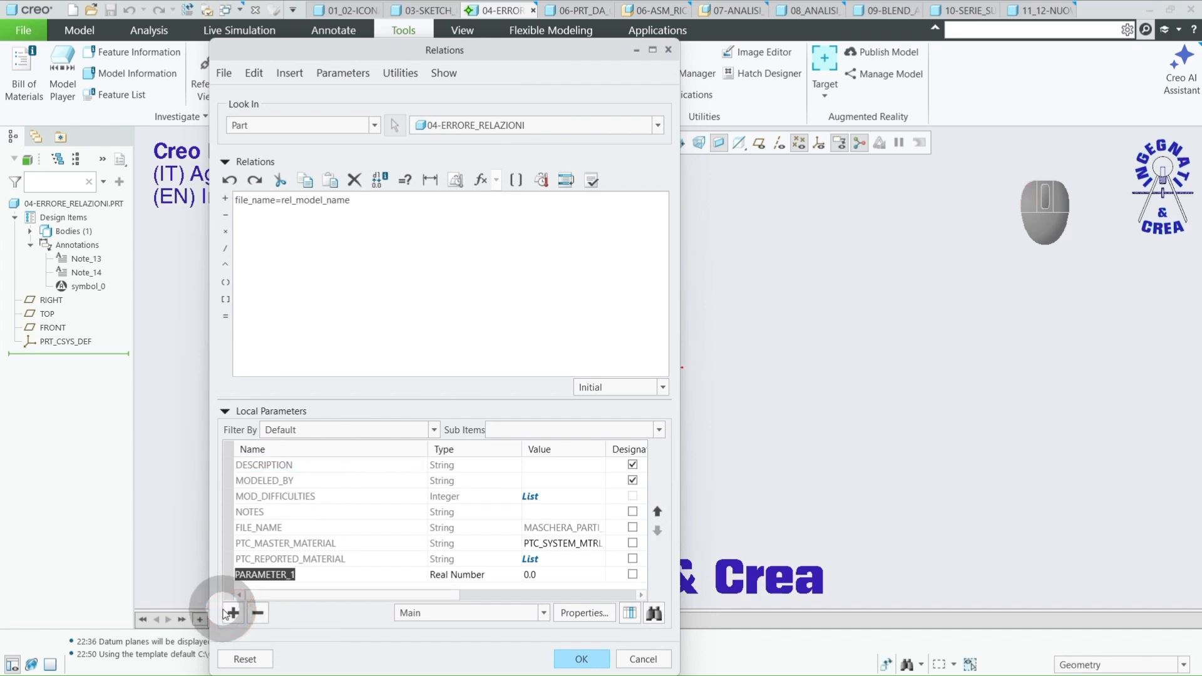
{"action": "type", "text": "param"}
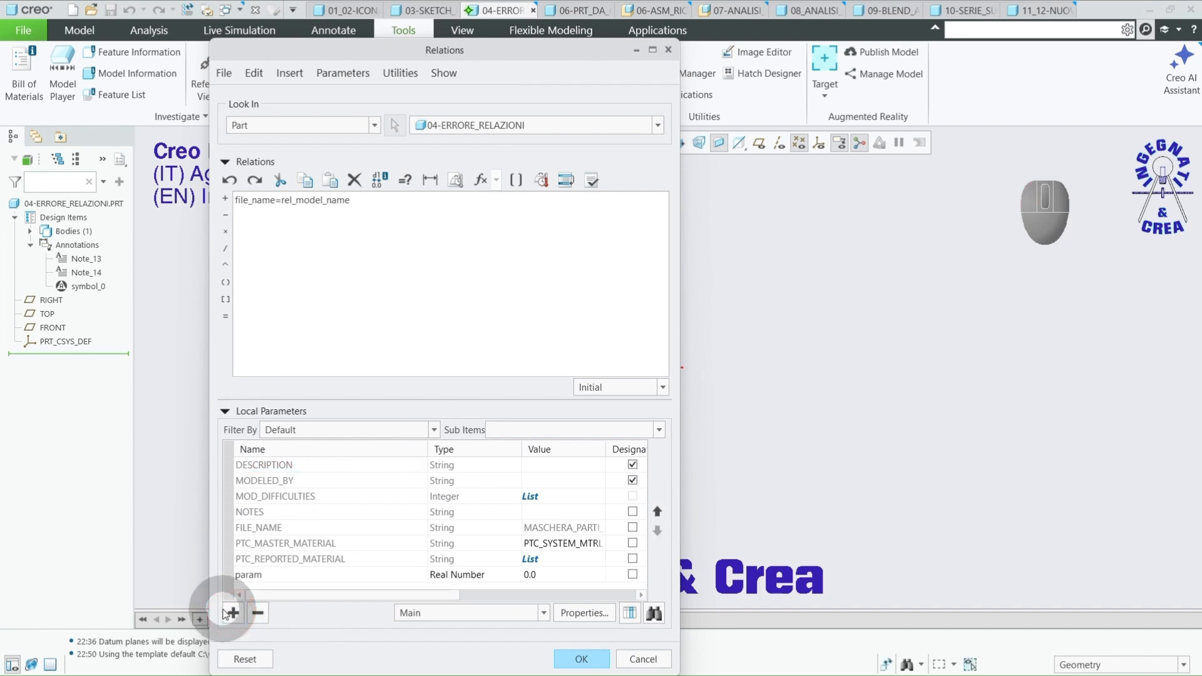
{"action": "type", "text": "_stri"}
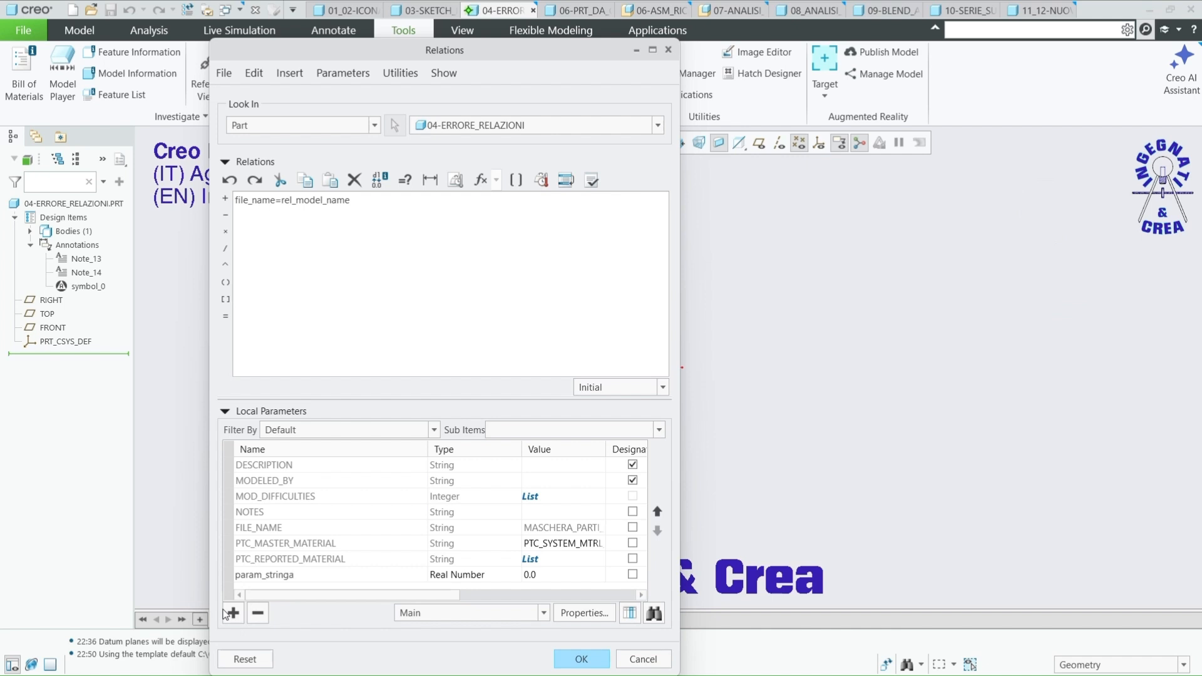
{"action": "type", "text": "nga"}
{"action": "left_click", "coordinate": [508, 575]}
{"action": "left_click", "coordinate": [515, 575]}
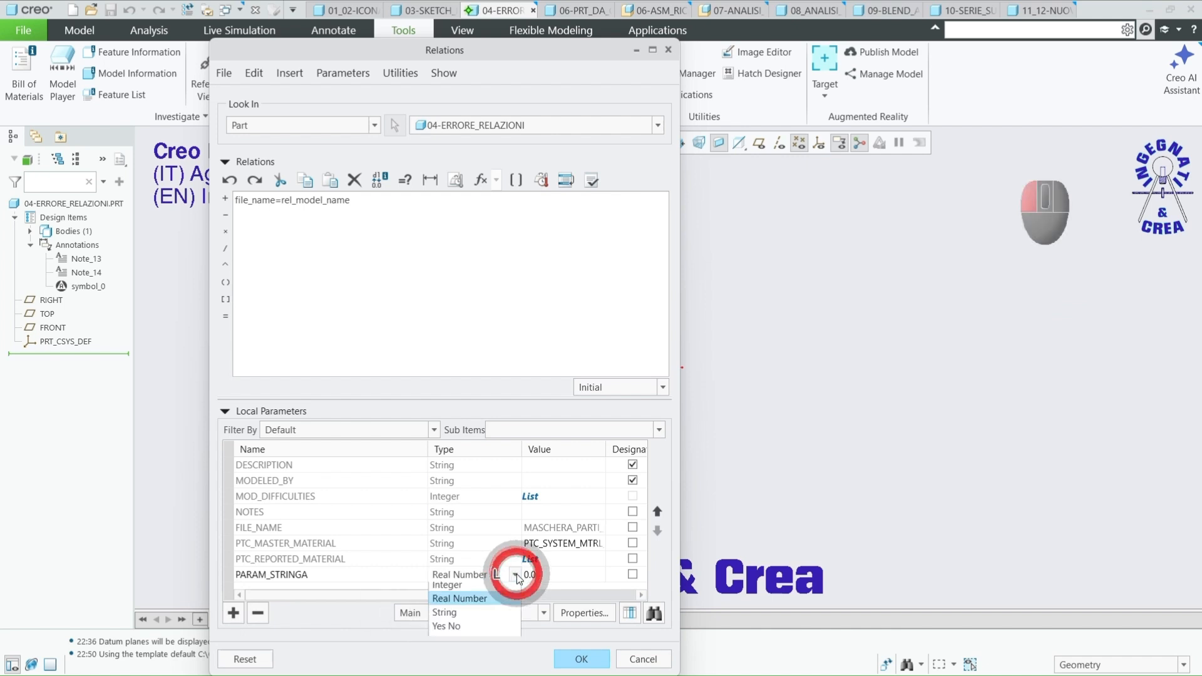
{"action": "left_click", "coordinate": [484, 612]}
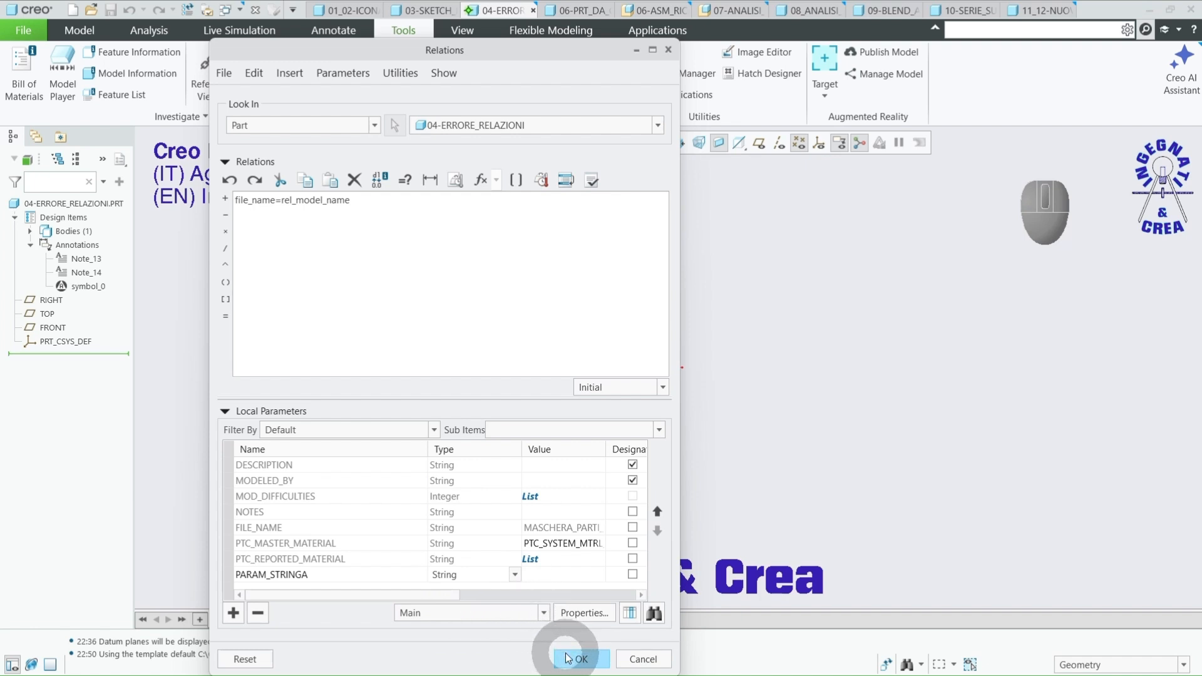
Insert the PARAM_STRINGA parameter on a new line below the existing relation and complete it as PARAM_STRINGA=10/3
{"action": "left_click", "coordinate": [256, 213]}
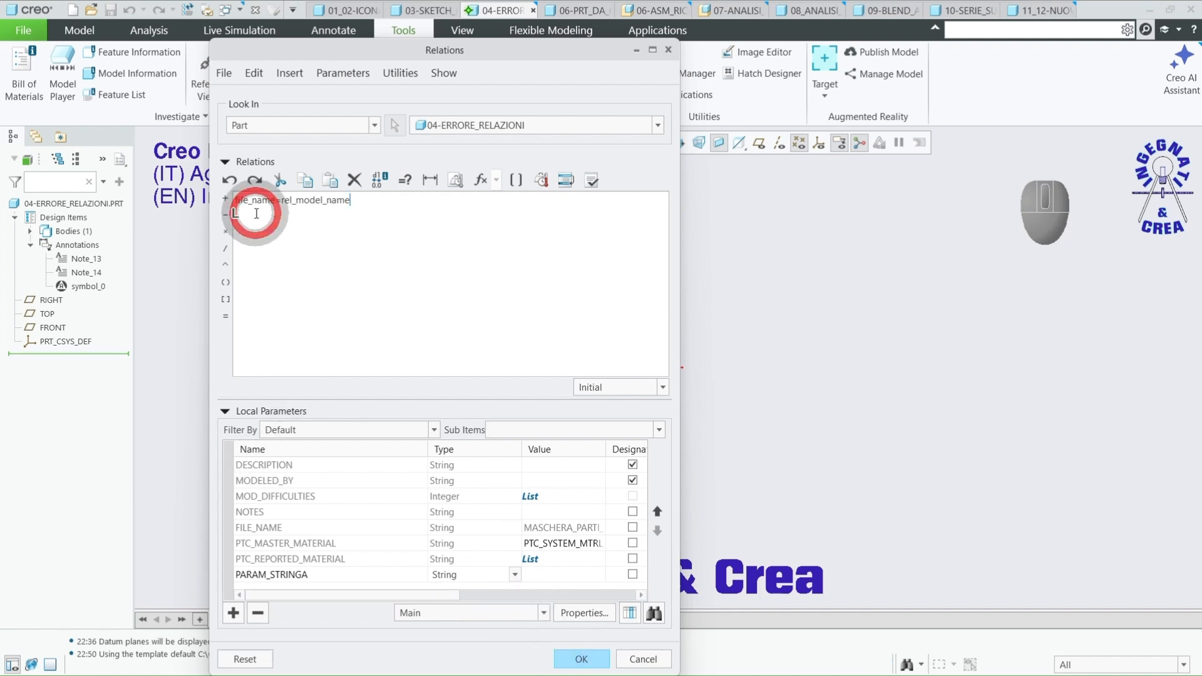
{"action": "right_click", "coordinate": [288, 575]}
{"action": "left_click", "coordinate": [363, 335]}
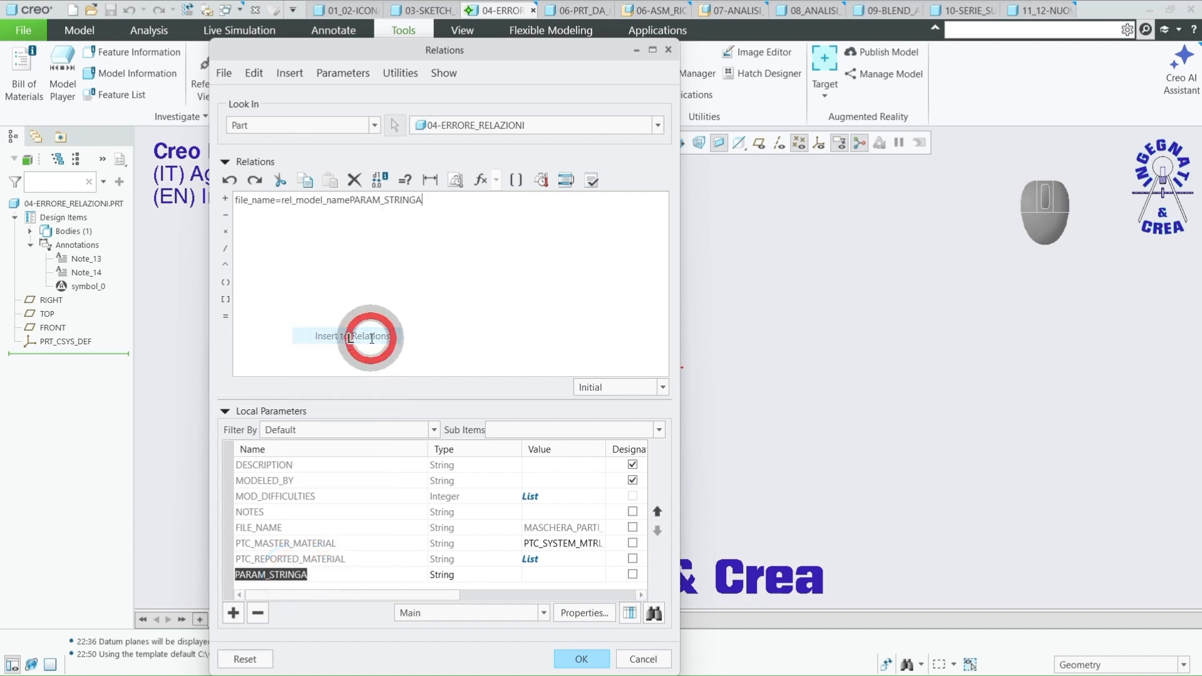
{"action": "left_click", "coordinate": [349, 202]}
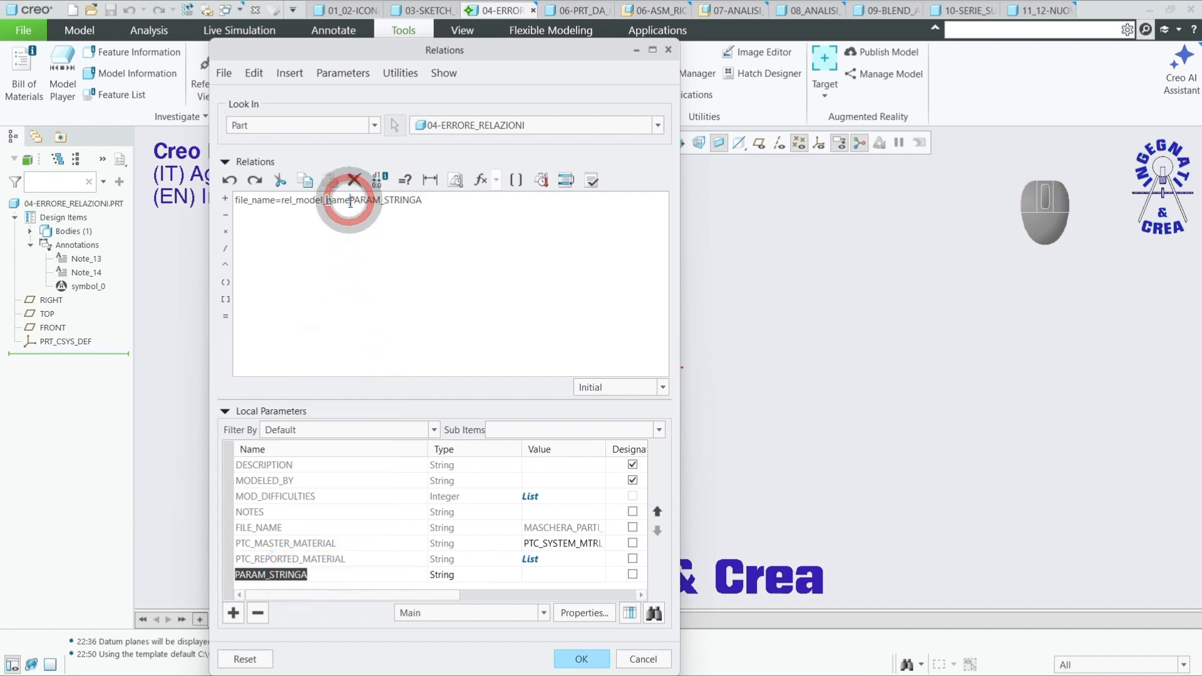
{"action": "key", "text": "Return"}
{"action": "left_click", "coordinate": [333, 218]}
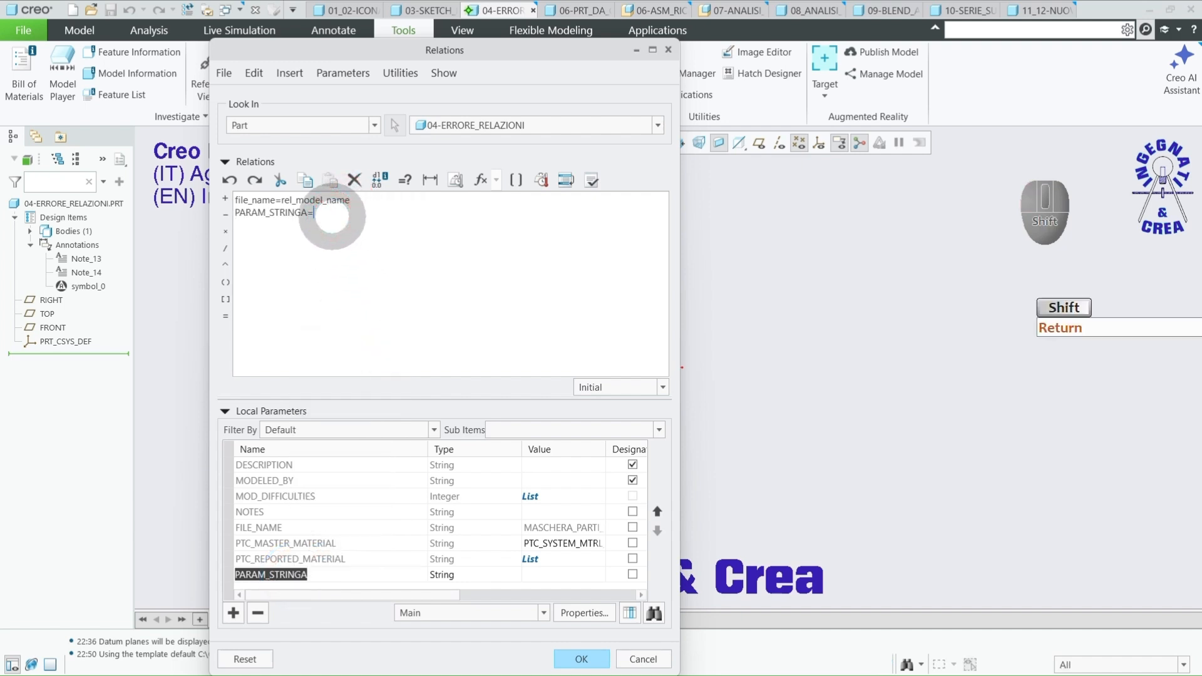
{"action": "type", "text": "="}
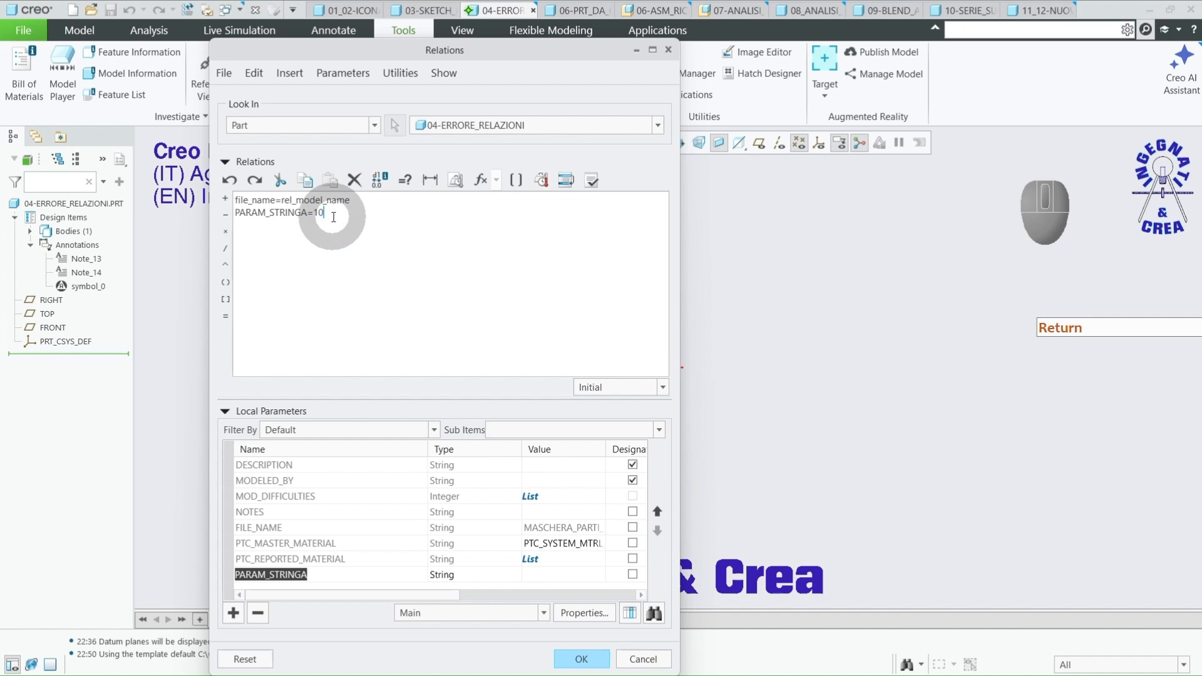
{"action": "type", "text": "10"}
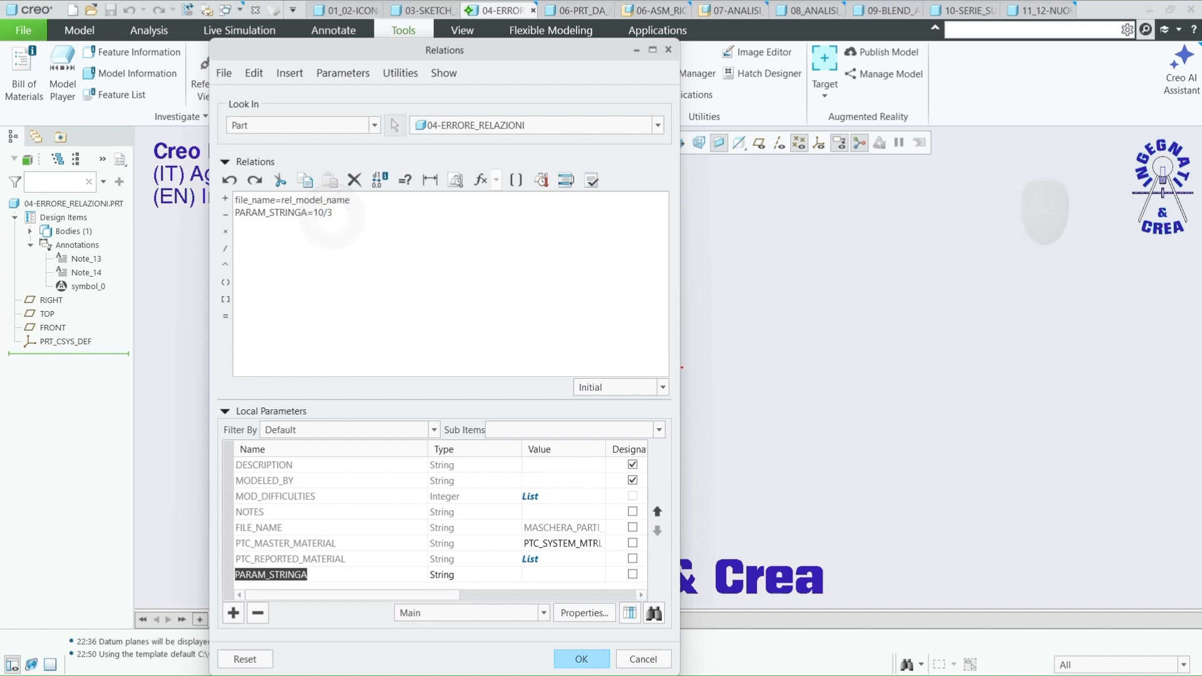
{"action": "type", "text": "/3"}
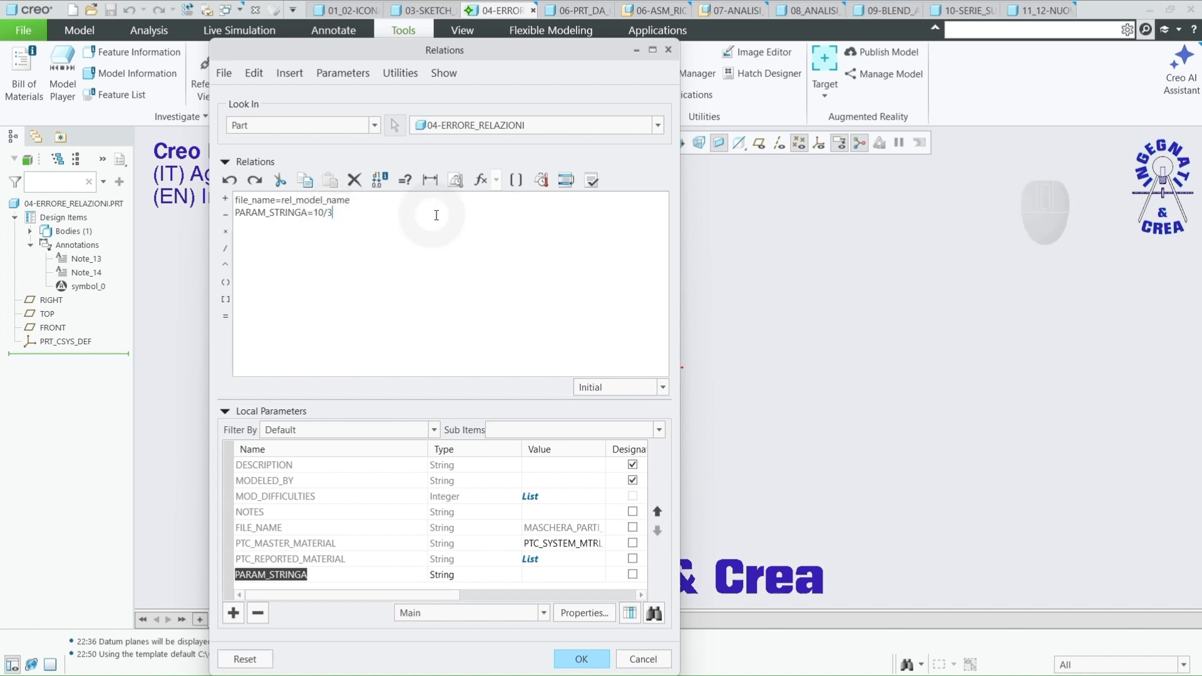
Verify the relations, discard the newly defined ones and close the relations editor
{"action": "left_click", "coordinate": [591, 181]}
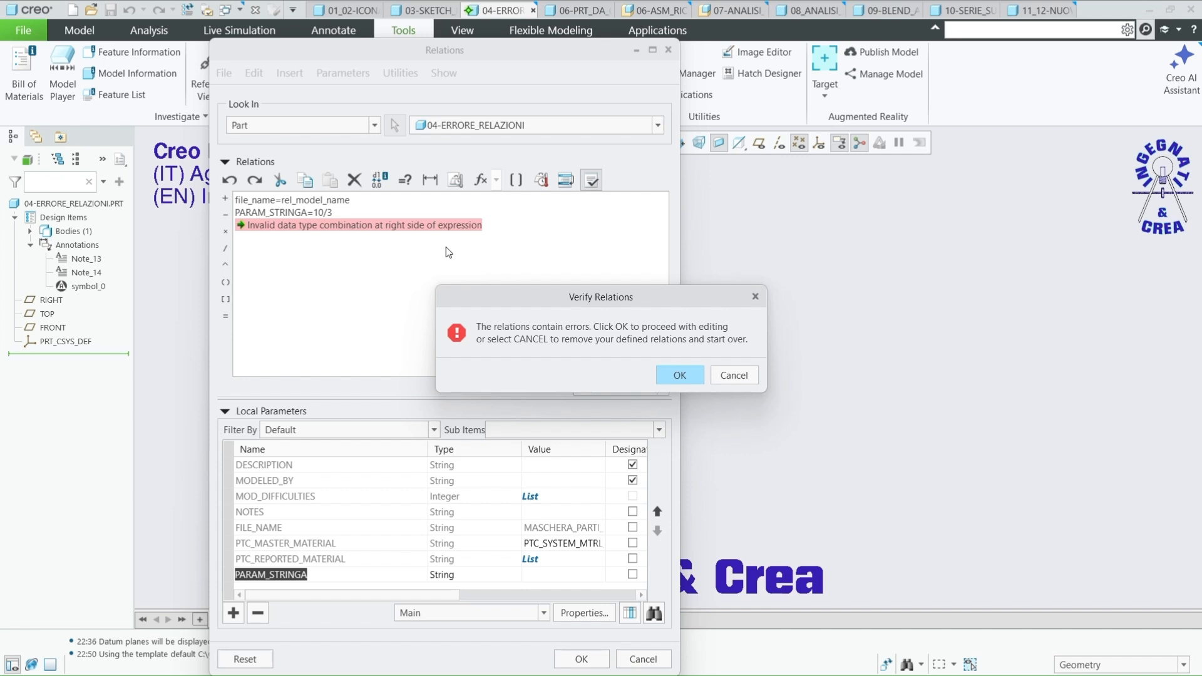
{"action": "left_click", "coordinate": [734, 377]}
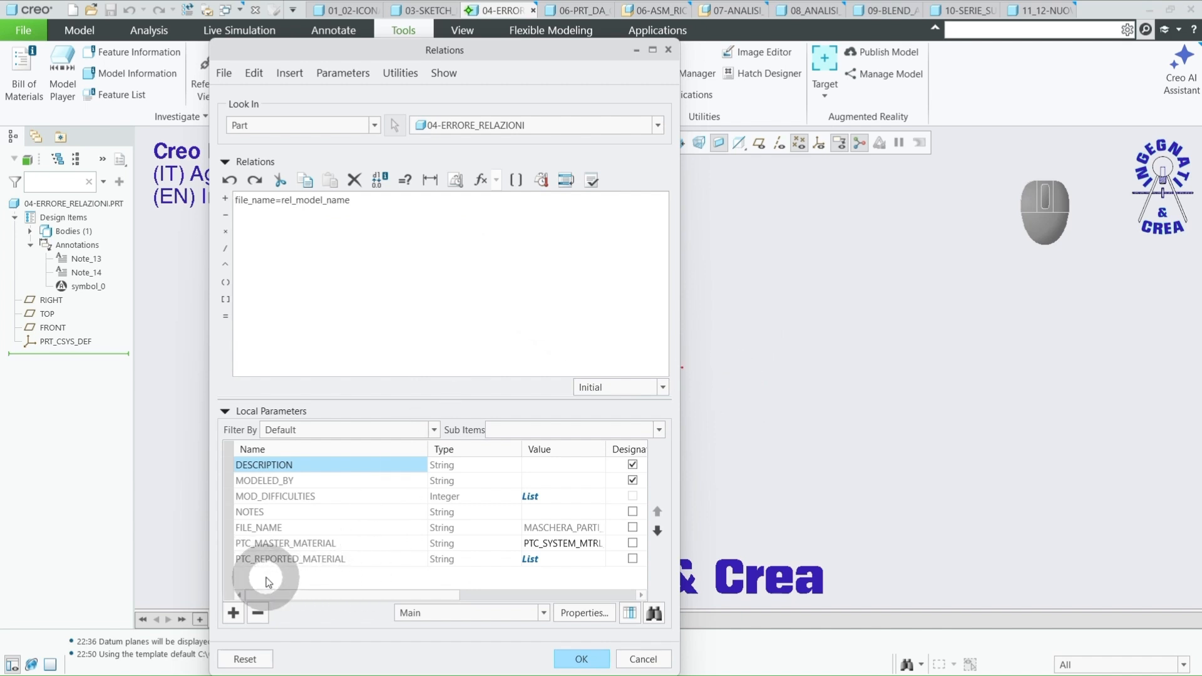
{"action": "left_click", "coordinate": [582, 659]}
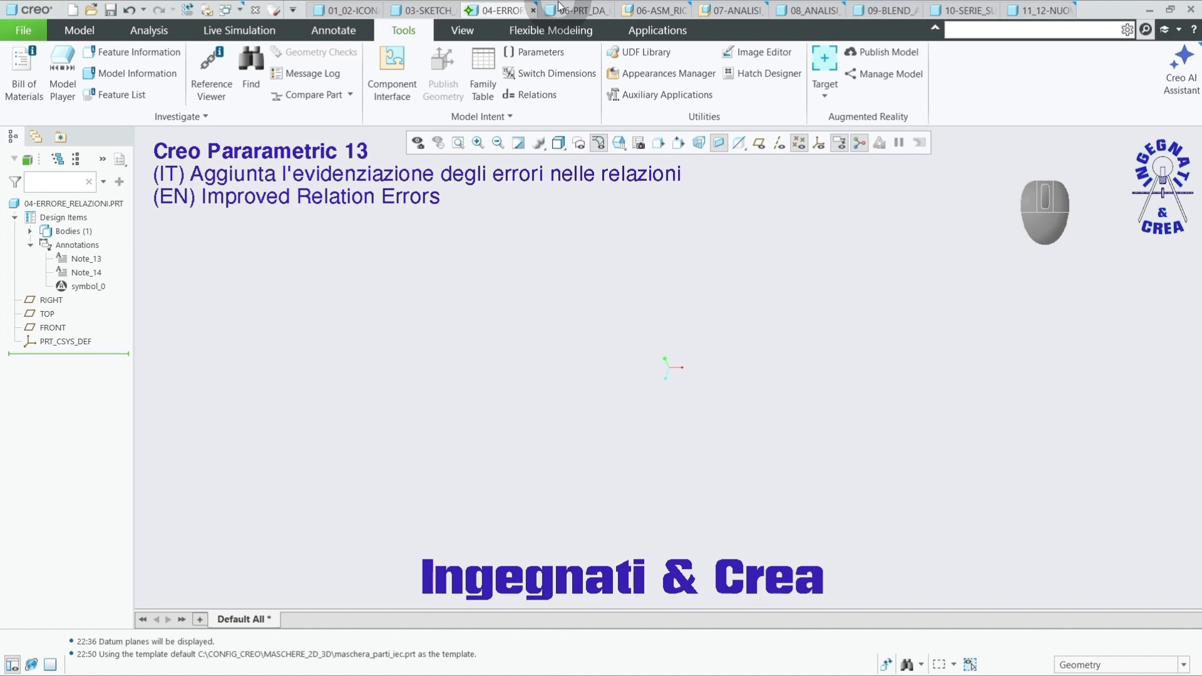
Open 05-ricerca_asm_principale.asm with the file list filtered to top-level assemblies only, and hide the assembly's datum points
{"action": "left_click", "coordinate": [91, 11]}
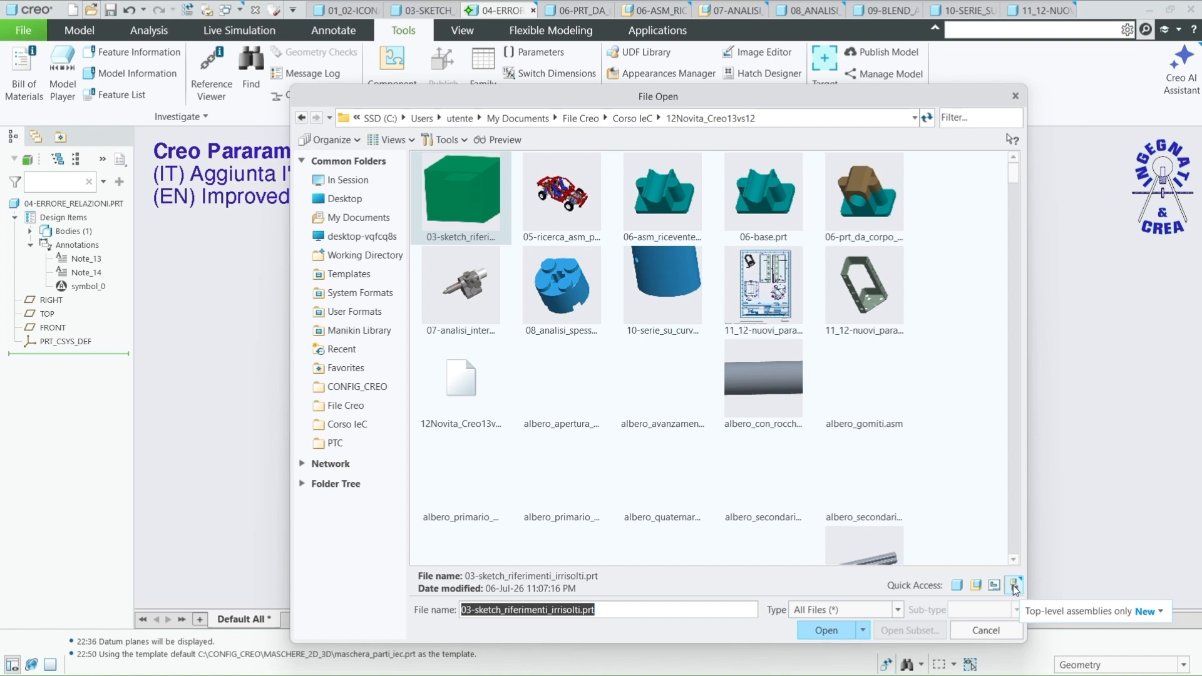
{"action": "left_click", "coordinate": [1015, 585]}
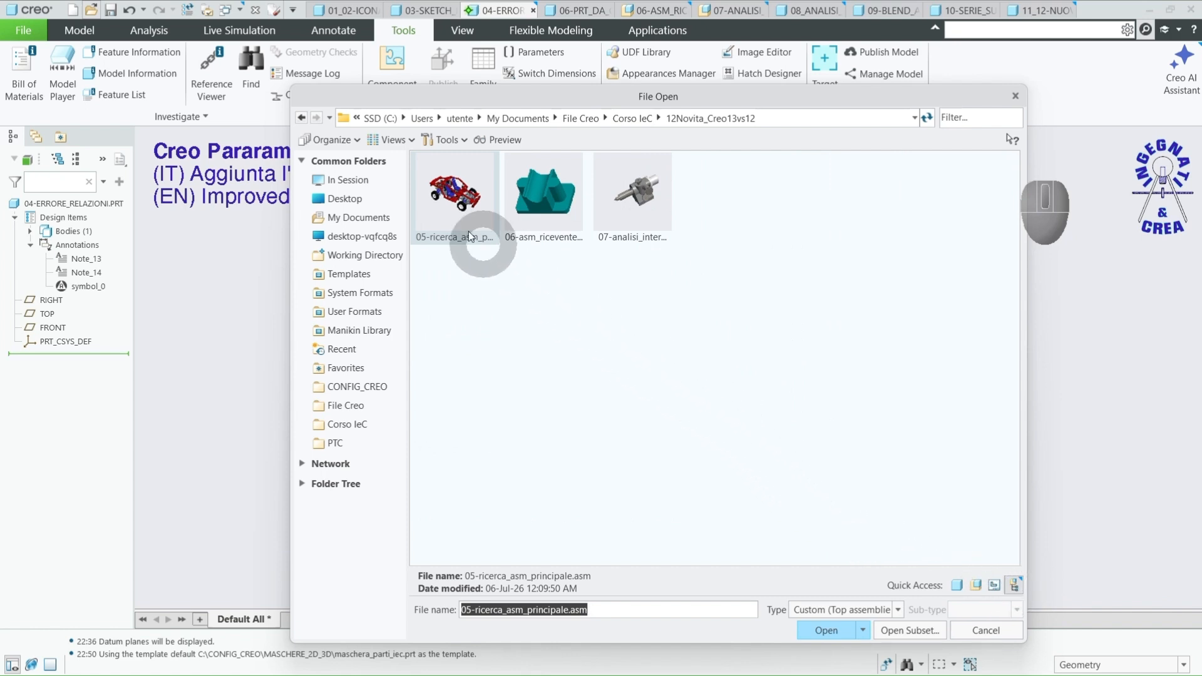
{"action": "left_click", "coordinate": [461, 201]}
{"action": "left_click", "coordinate": [827, 630]}
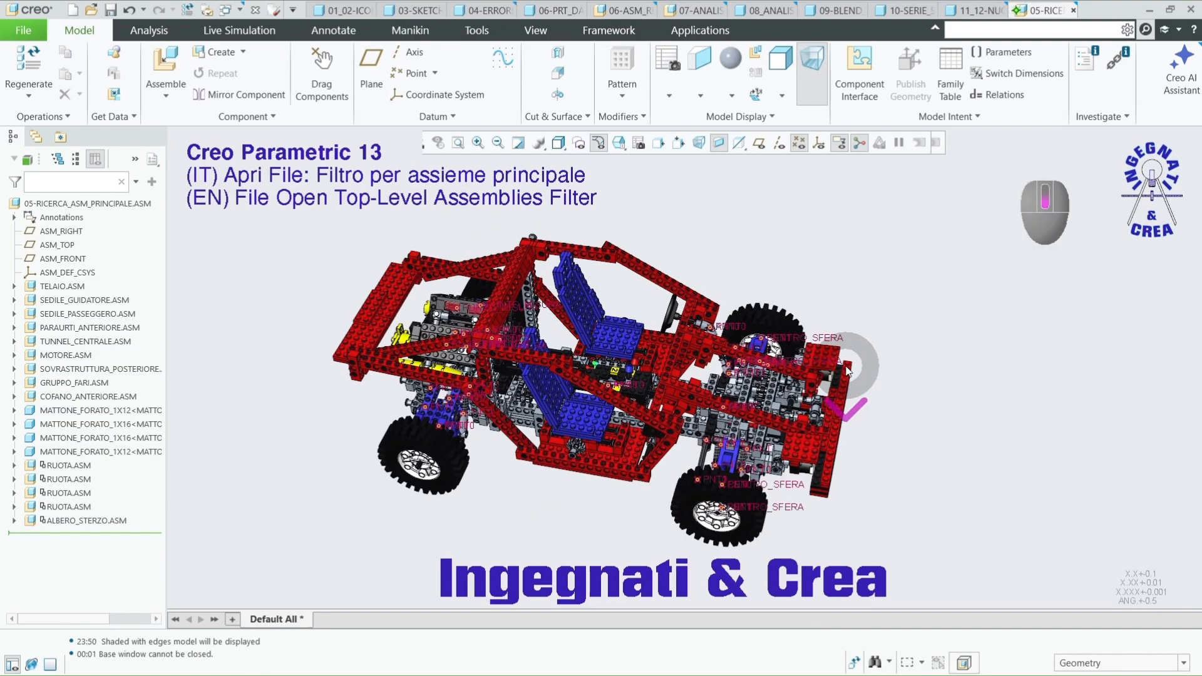
{"action": "middle_click_drag", "start_coordinate": [796, 482], "coordinate": [626, 376]}
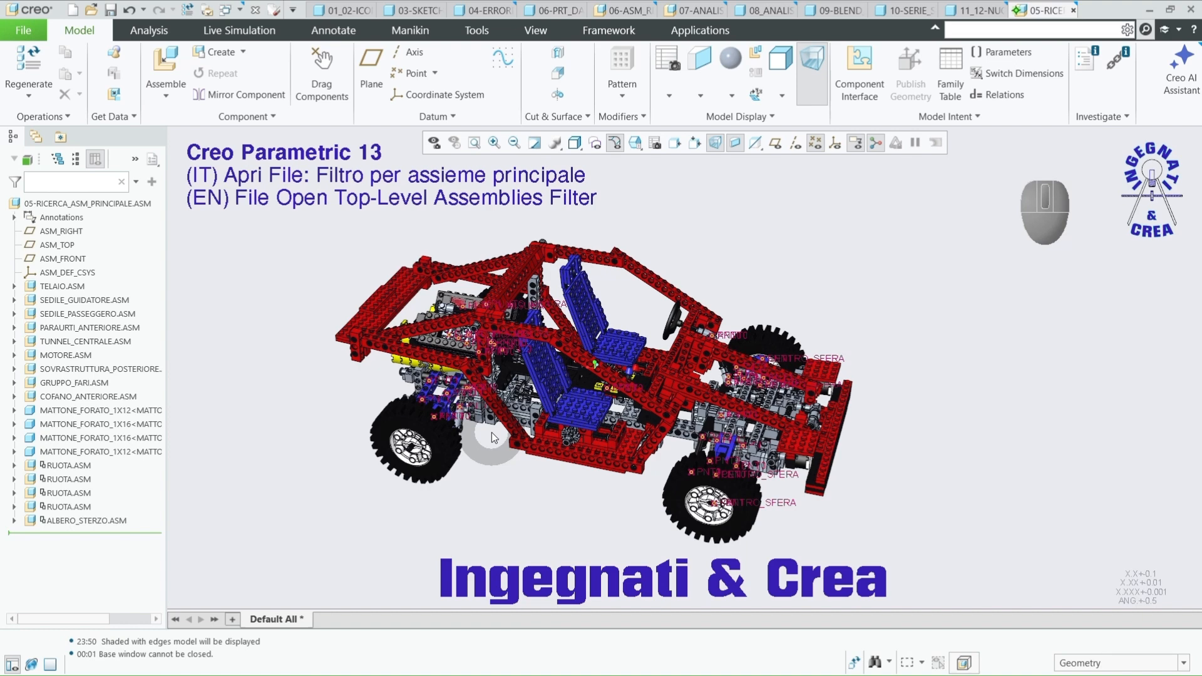
{"action": "left_click", "coordinate": [814, 143]}
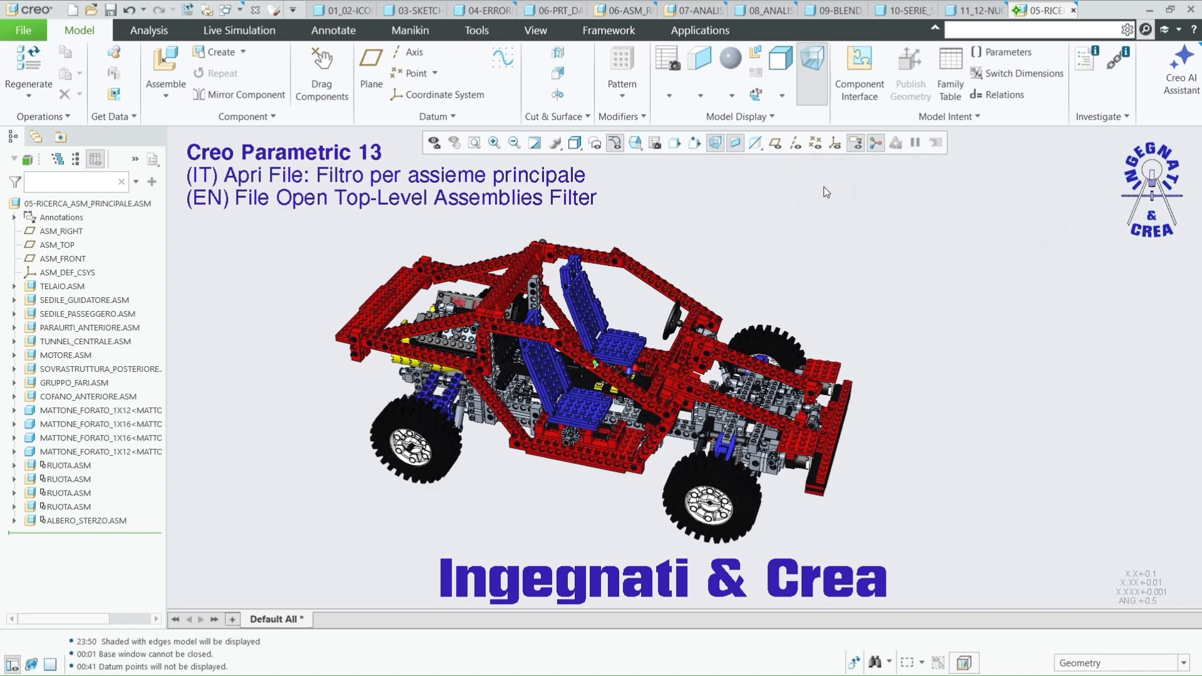
Switch to the multibody part 06-PRT_DA_CORPO_ASM_ESISTENTE using the open-model thumbnails
{"action": "key", "text": "ctrl+Tab"}
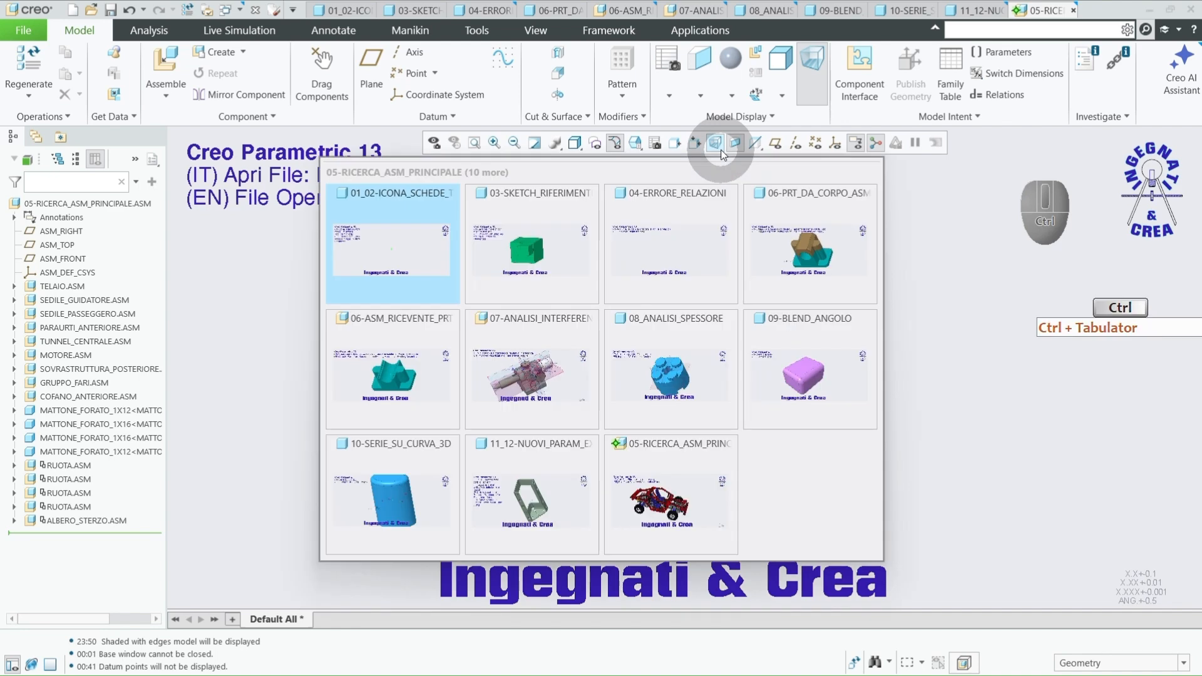
{"action": "key", "text": "ctrl+Tab"}
{"action": "key", "text": "ctrl+Tab"}
{"action": "key", "text": "ctrl+Tab"}
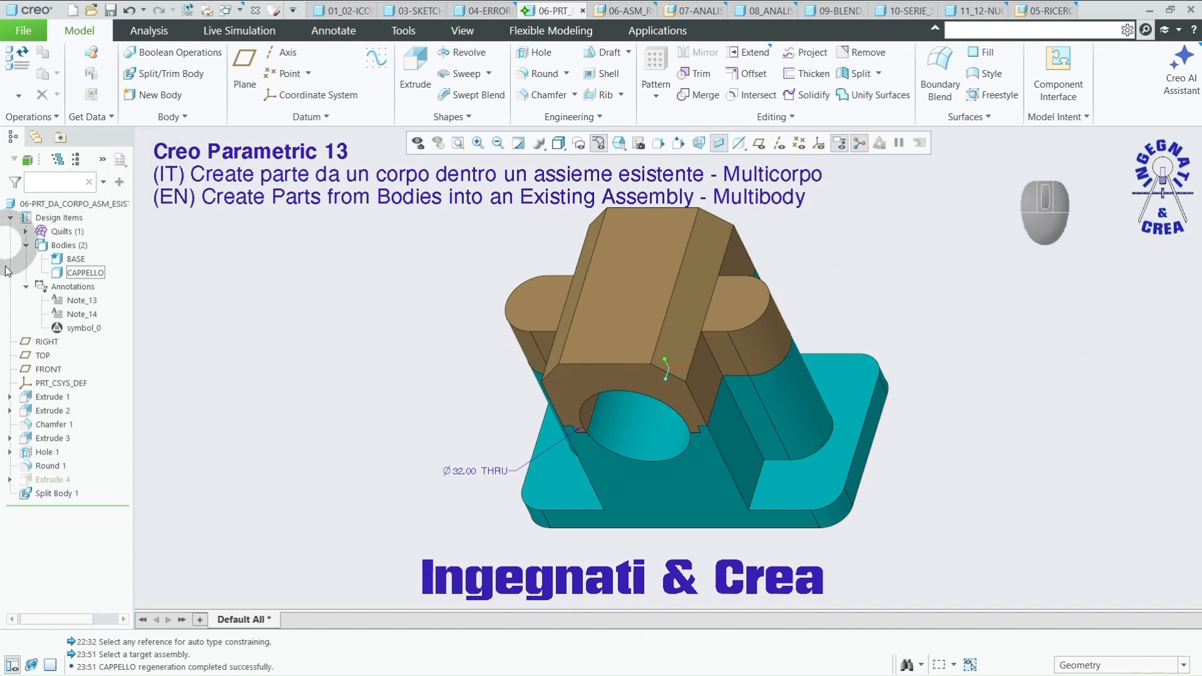
{"action": "left_click", "coordinate": [249, 348]}
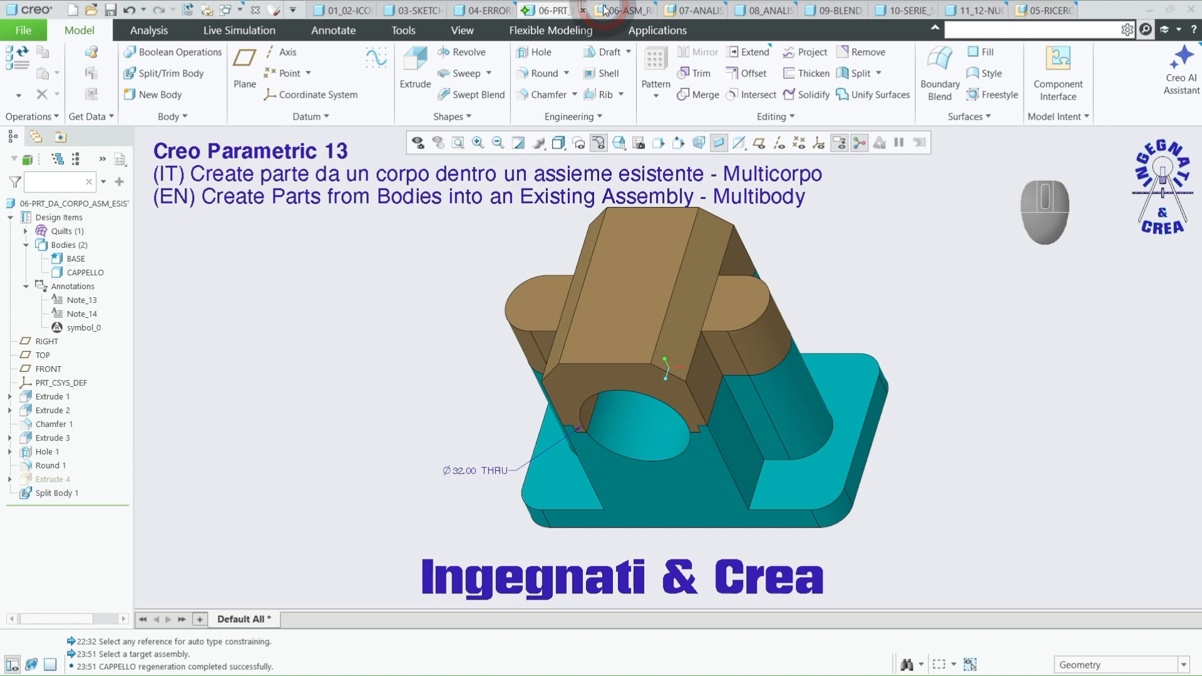
View the existing assembly 06-ASM_RICEVENTE_PRT_DA_CORPO and return to the multibody part 06-PRT_DA_CORPO_ASM_ESISTENTE
{"action": "key", "text": "ctrl+Tab"}
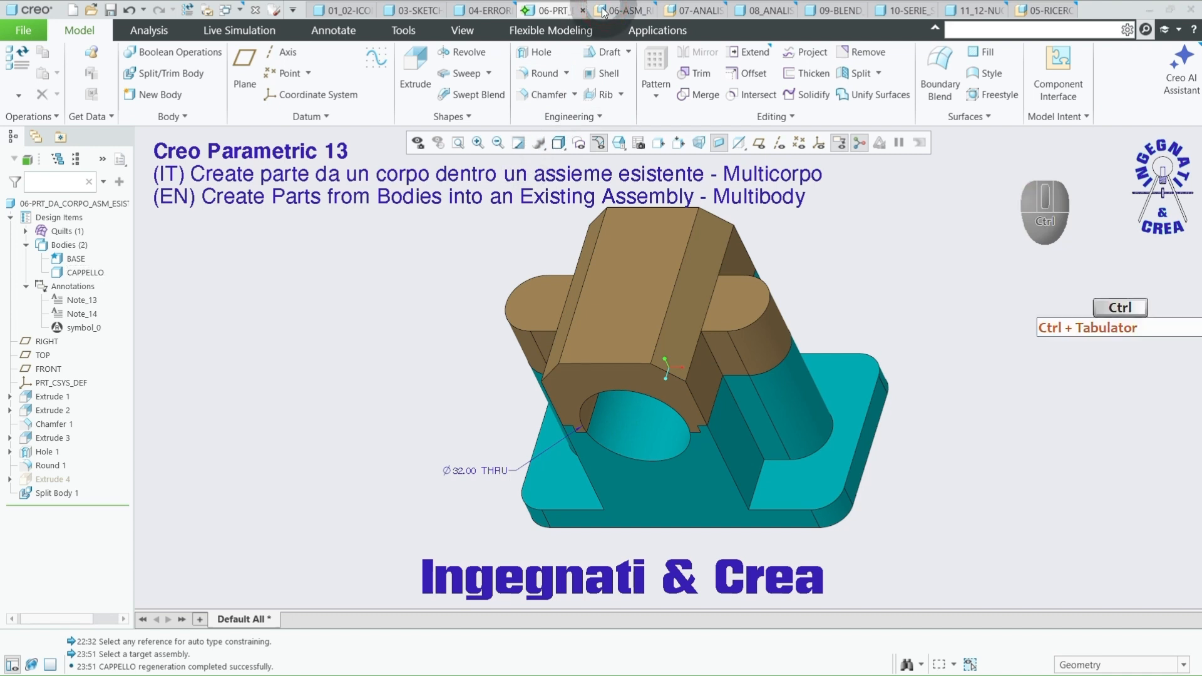
{"action": "left_click", "coordinate": [432, 289]}
{"action": "key", "text": "ctrl+Tab"}
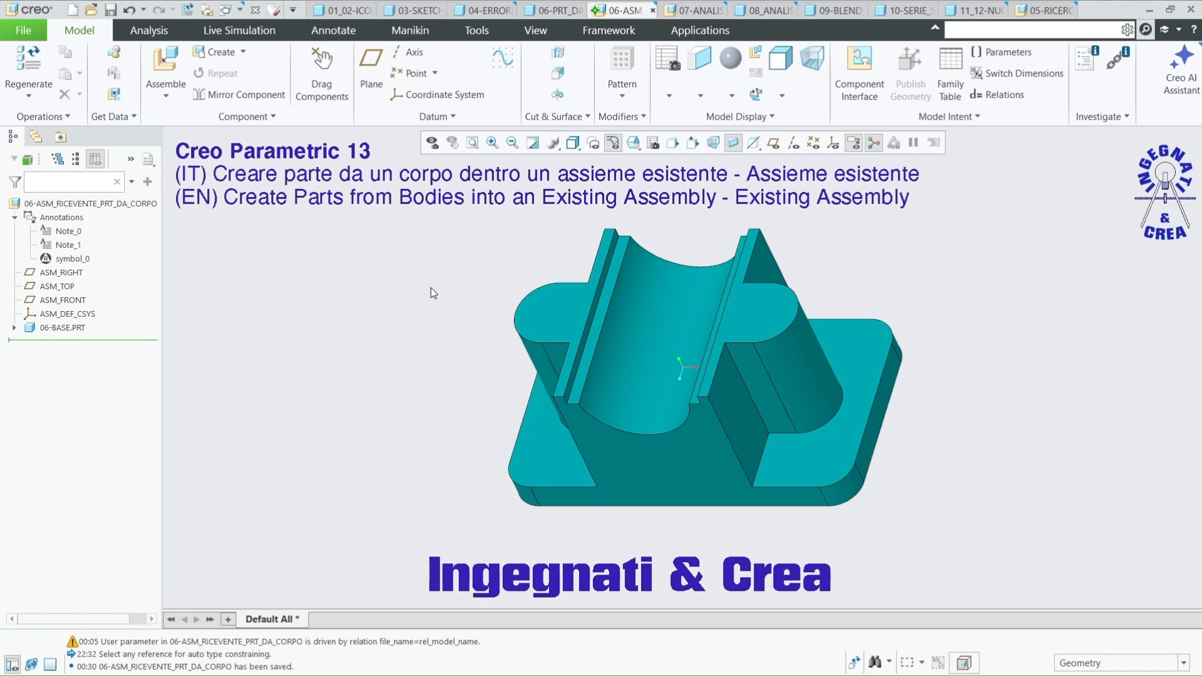
{"action": "key", "text": "ctrl+Tab"}
{"action": "key", "text": "ctrl+Tab"}
{"action": "key", "text": "ctrl+Tab"}
{"action": "key", "text": "ctrl+Tab"}
{"action": "key", "text": "ctrl+Tab"}
{"action": "key", "text": "ctrl+Tab"}
{"action": "key", "text": "ctrl+Tab"}
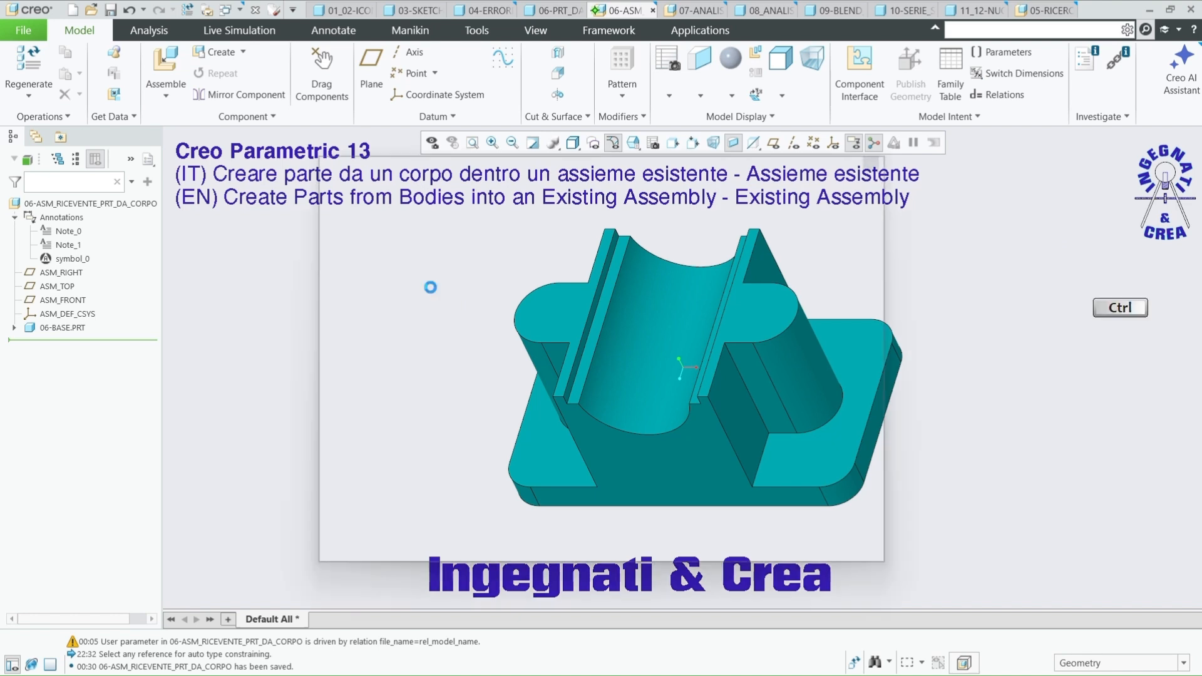
{"action": "key", "text": "ctrl+Tab"}
{"action": "key", "text": "ctrl+Tab"}
{"action": "key", "text": "ctrl+Tab"}
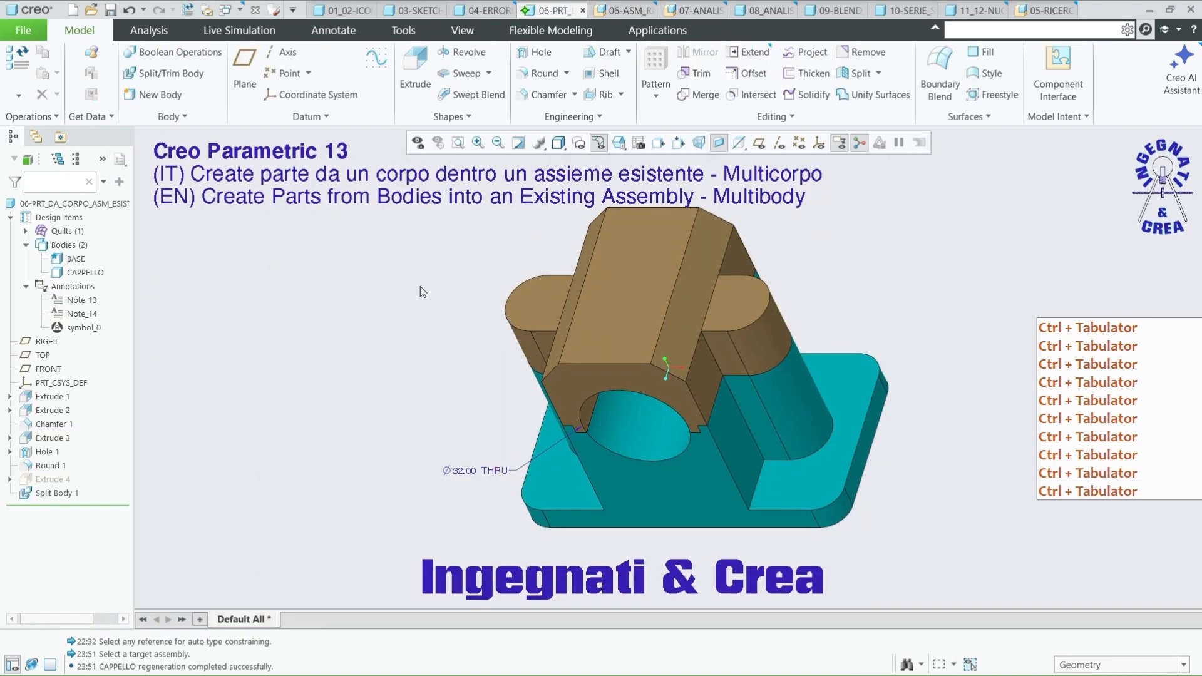
Start Assembly from Bodies for the CAPPELLO body with the existing 06-asm_ricevente_prt_da_corpo.asm as the target assembly
{"action": "left_click", "coordinate": [94, 276]}
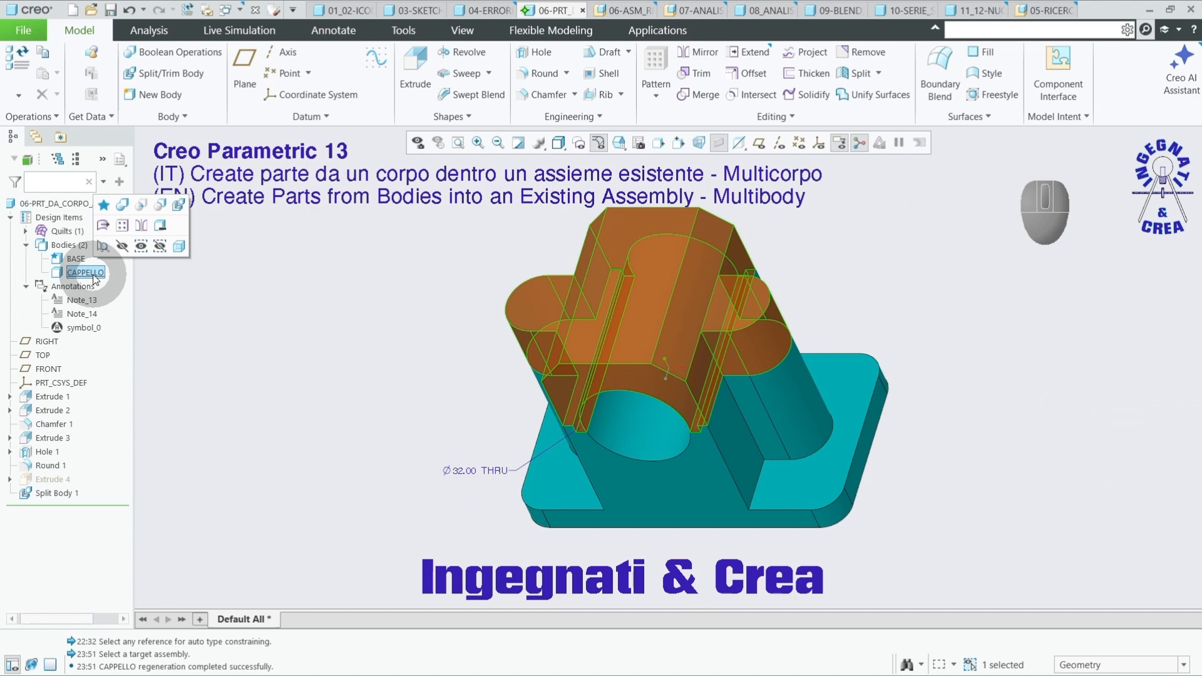
{"action": "right_click", "coordinate": [95, 279]}
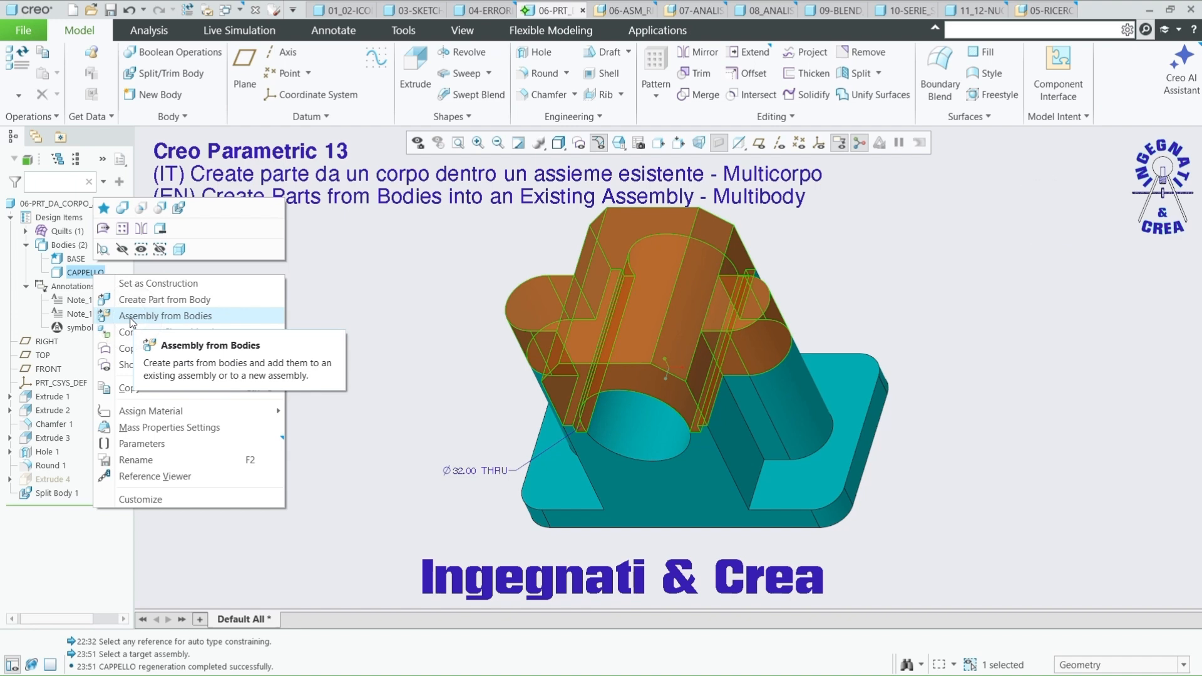
{"action": "left_click", "coordinate": [131, 318]}
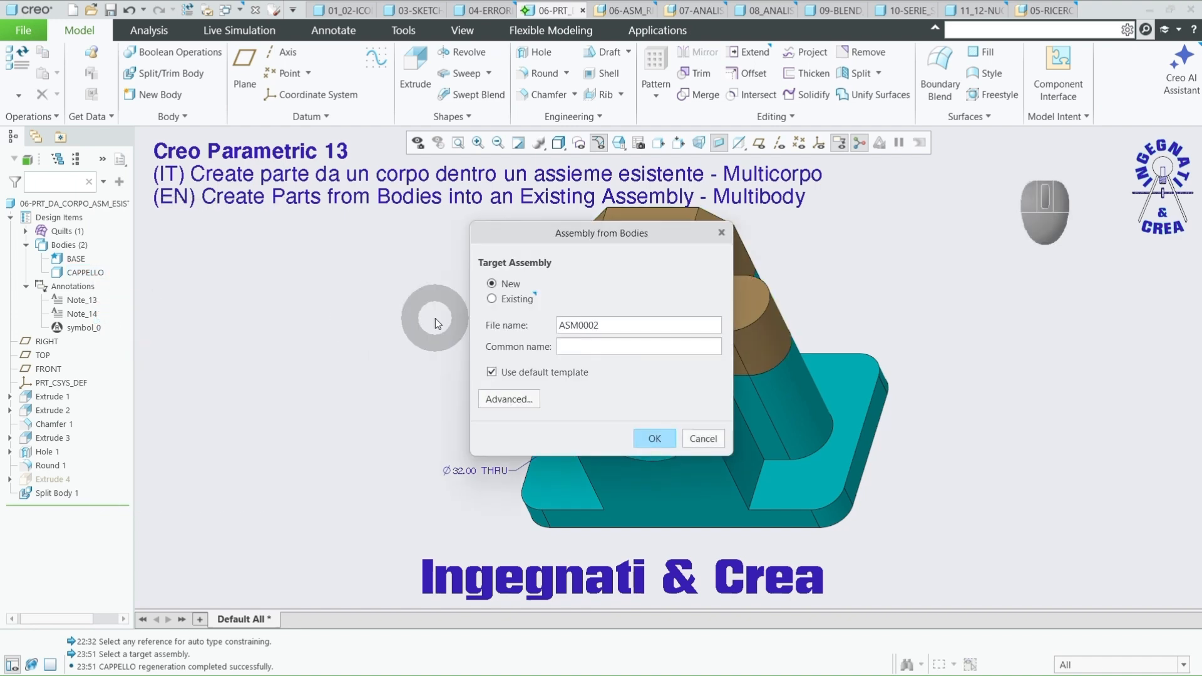
{"action": "left_click", "coordinate": [498, 305]}
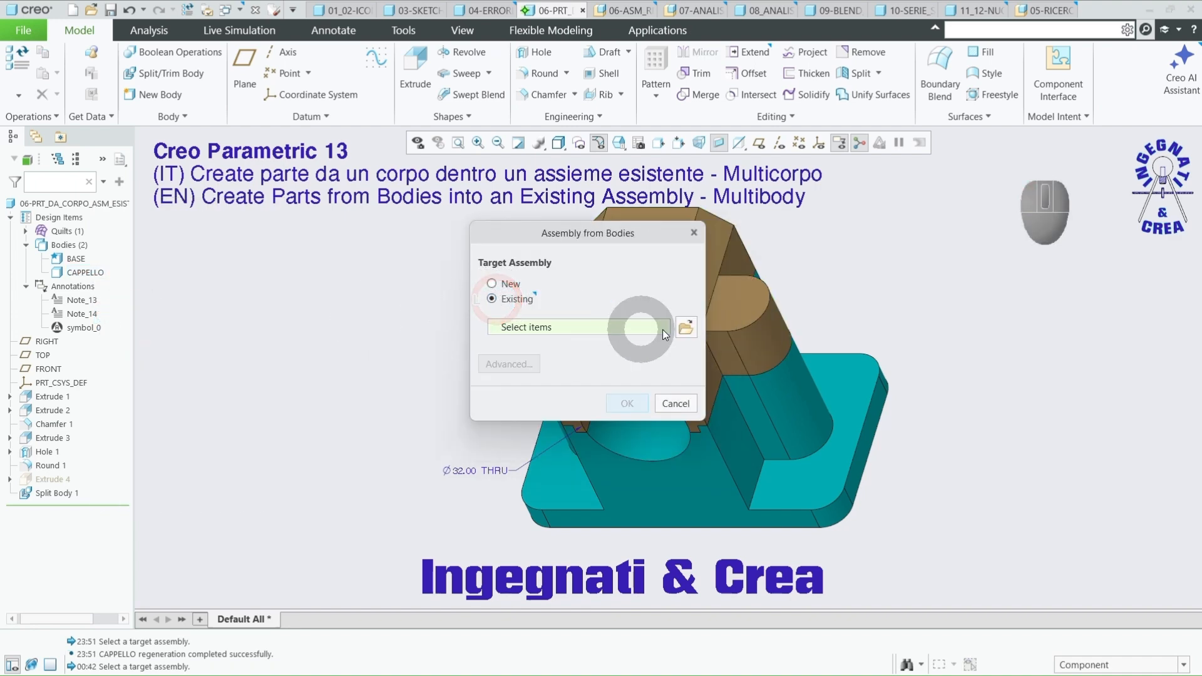
{"action": "left_click", "coordinate": [688, 328]}
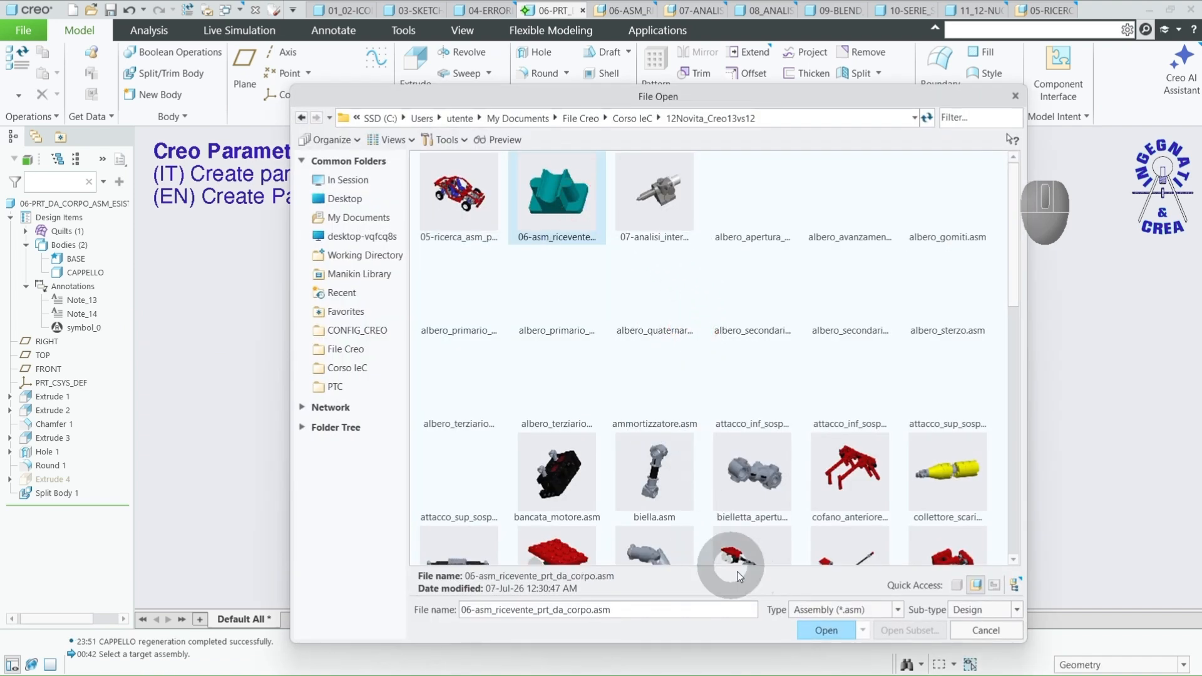
{"action": "left_click", "coordinate": [823, 631]}
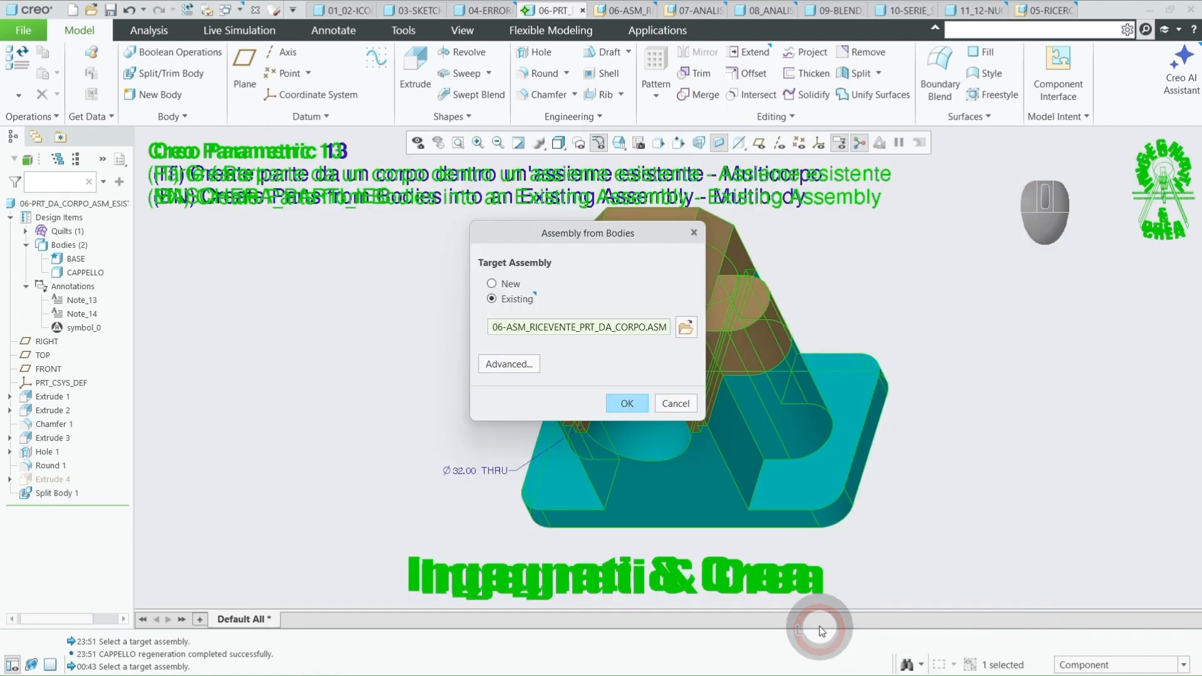
{"action": "left_click", "coordinate": [637, 409]}
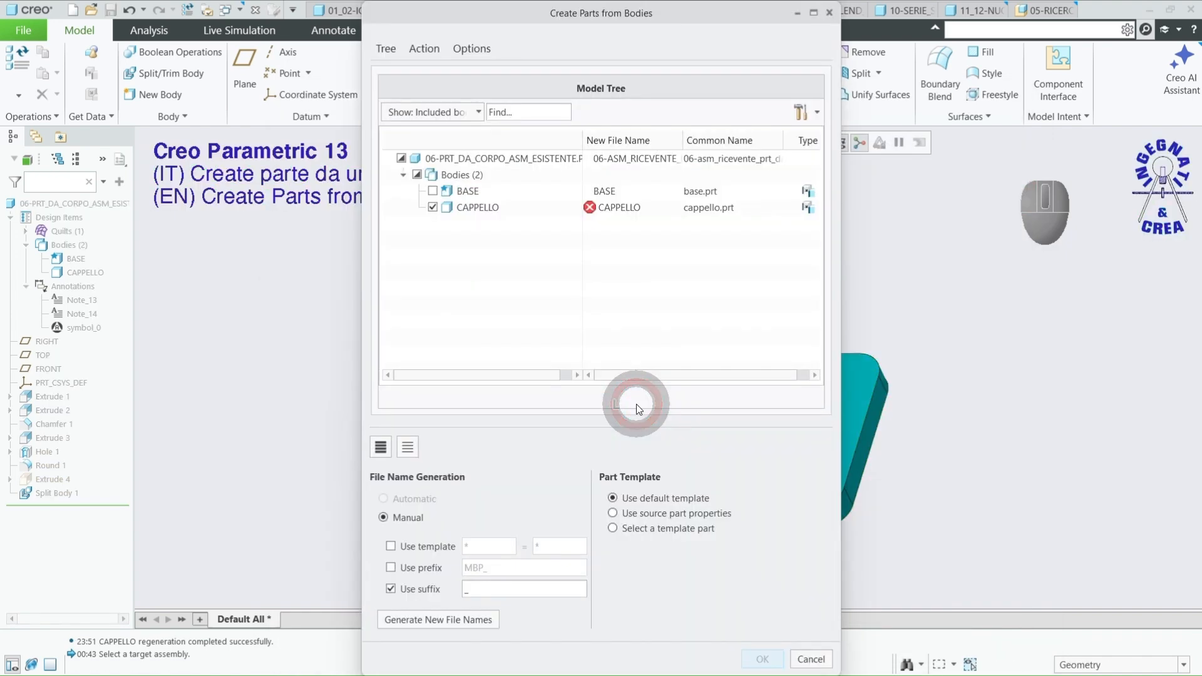
Name the new part file for the CAPPELLO body 06-CAPPELLO and create it in the target assembly with the default template
{"action": "double_click", "coordinate": [590, 208]}
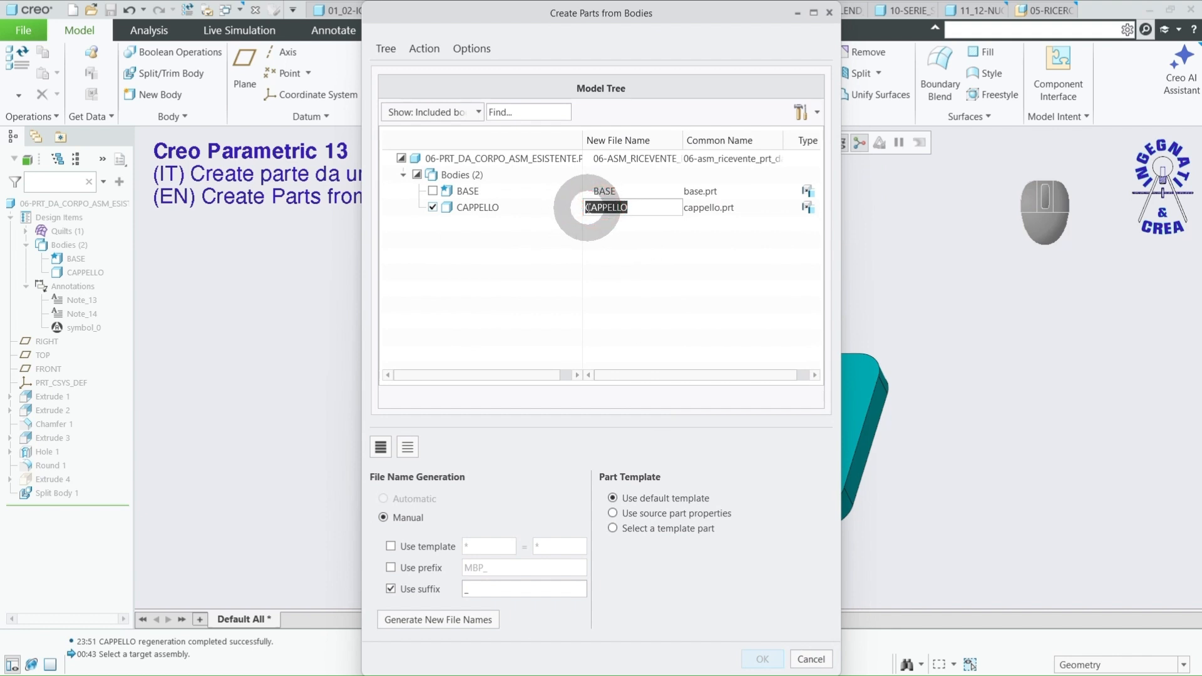
{"action": "left_click", "coordinate": [590, 209]}
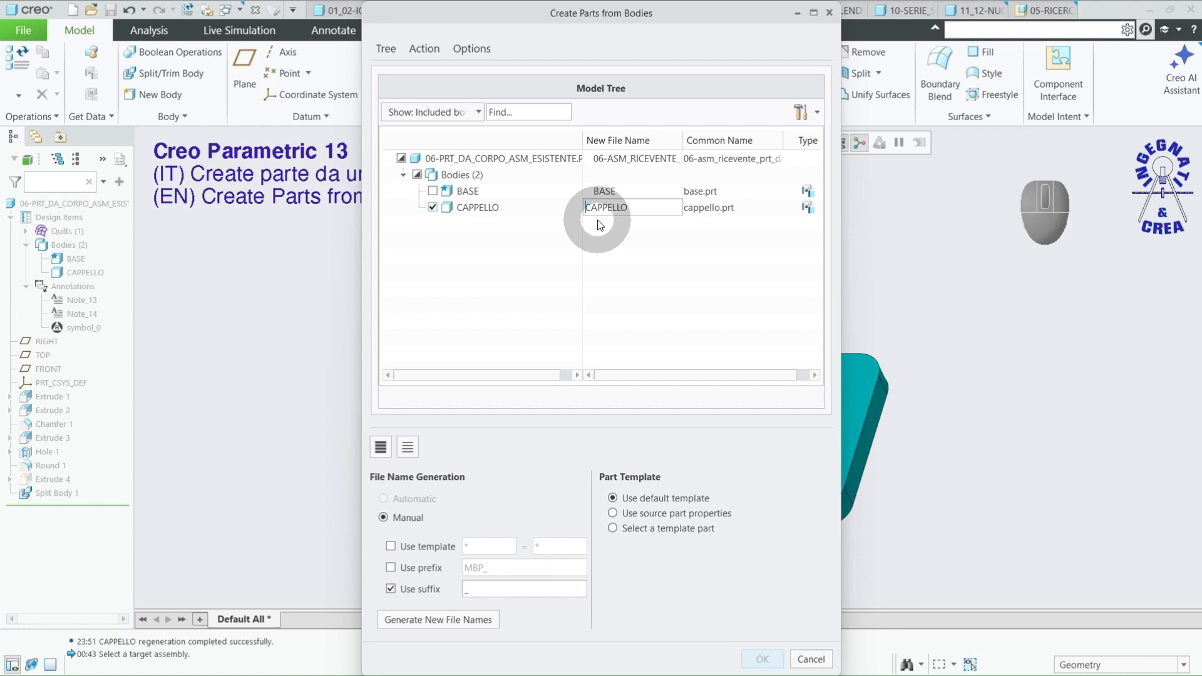
{"action": "type", "text": "06-"}
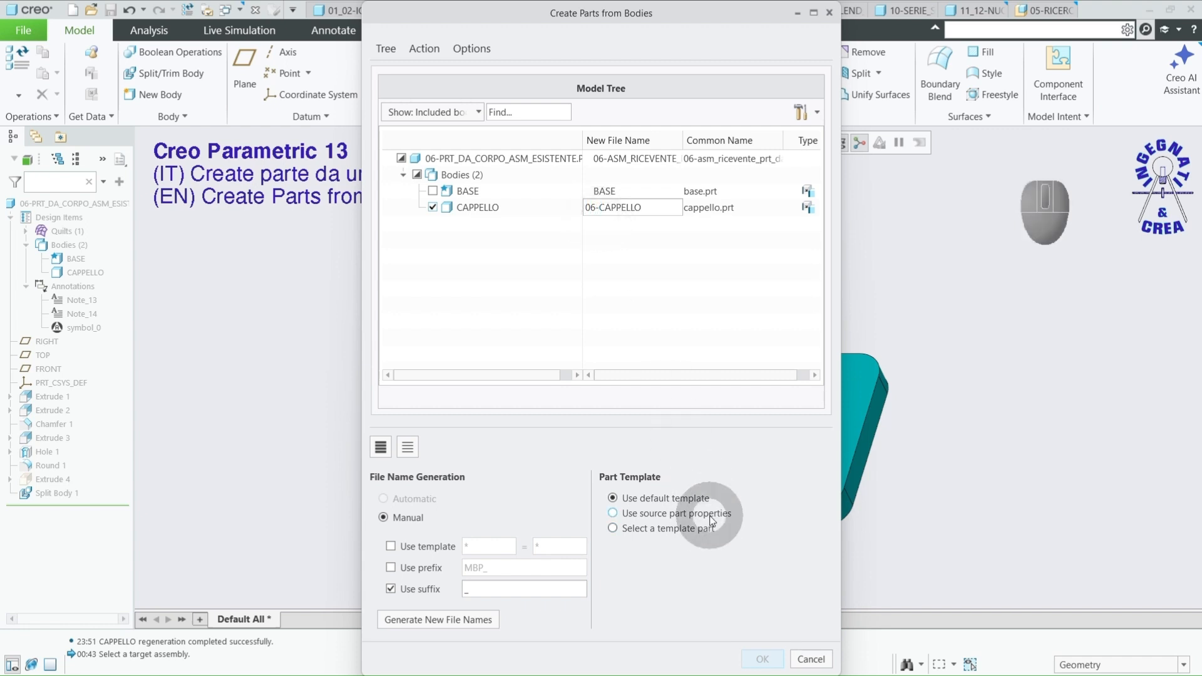
{"action": "key", "text": "Return"}
{"action": "left_click", "coordinate": [755, 653]}
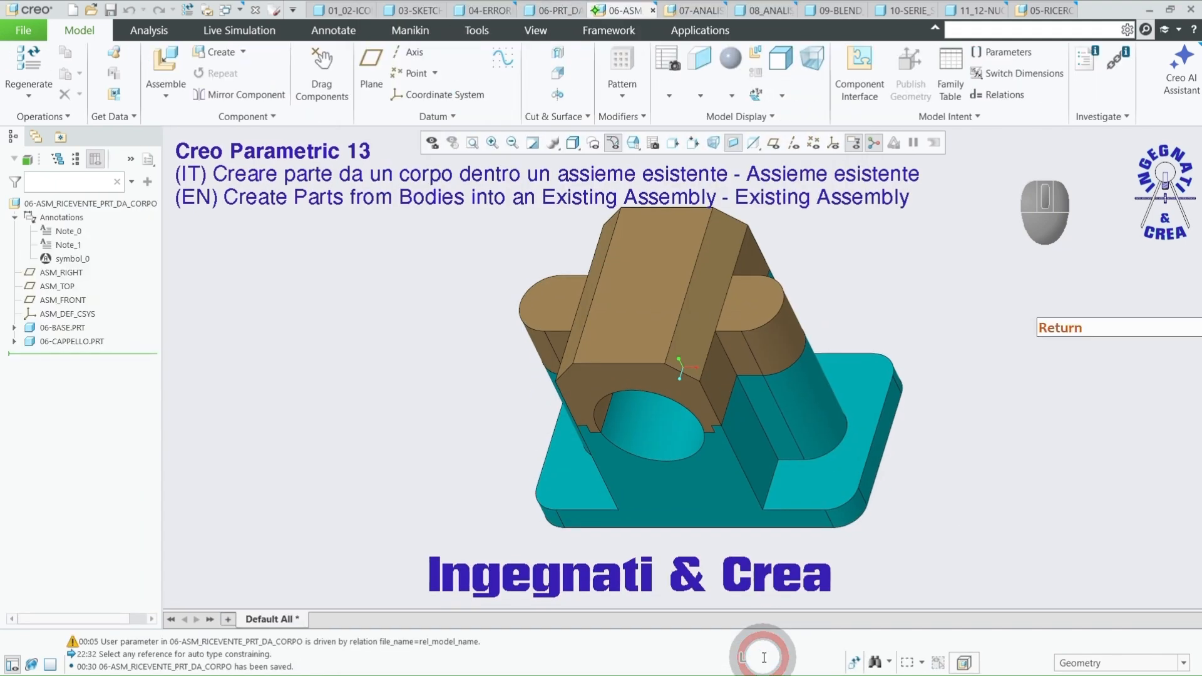
{"action": "middle_click", "coordinate": [437, 437]}
{"action": "middle_click_drag", "start_coordinate": [437, 437], "coordinate": [446, 399]}
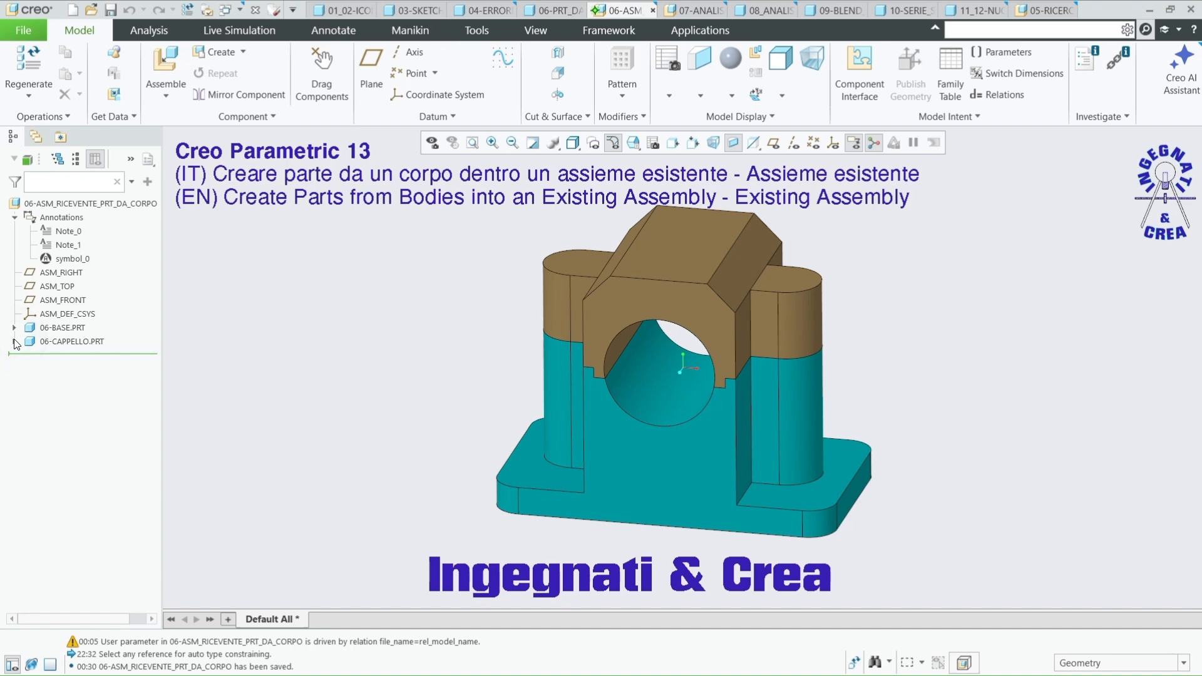
Switch to the 07-ANALISI assembly and compute an exact Global Interference analysis for parts only
{"action": "key", "text": "ctrl+Tab"}
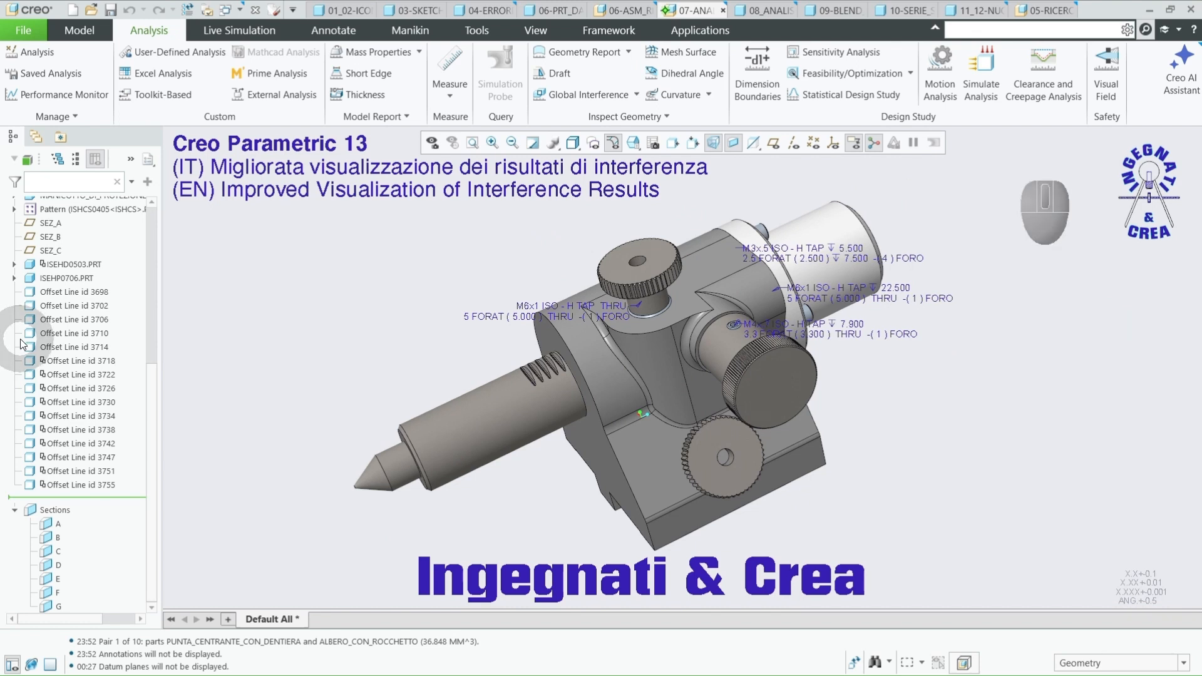
{"action": "left_click", "coordinate": [560, 99]}
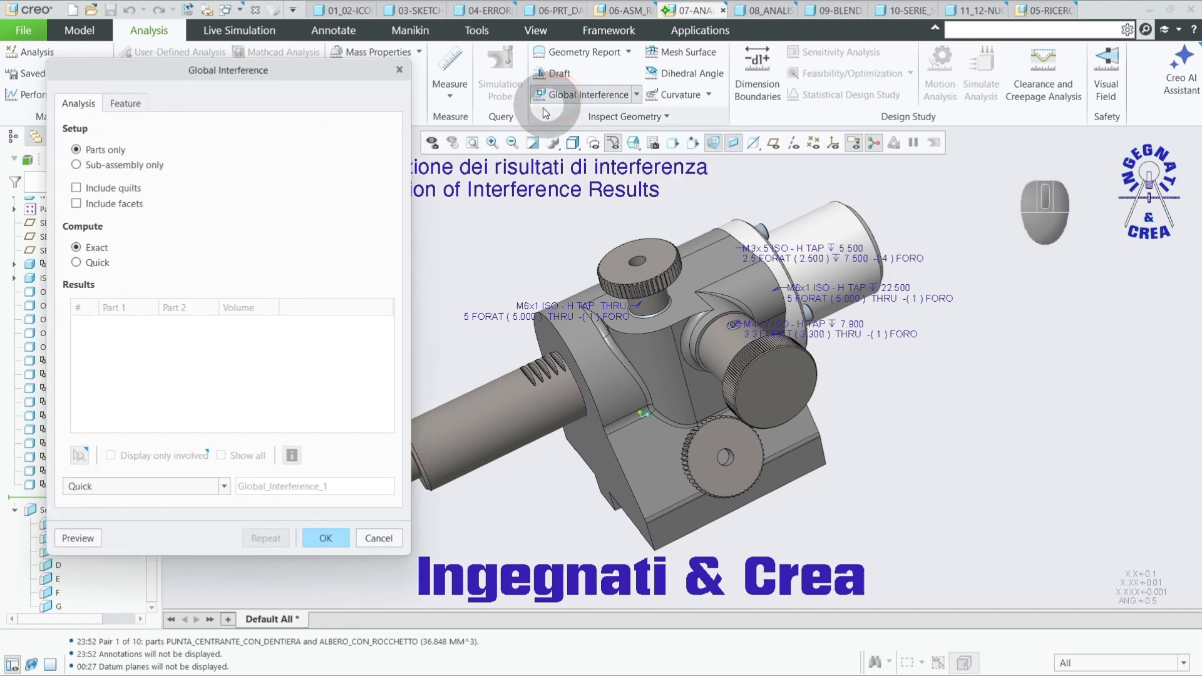
{"action": "left_click", "coordinate": [81, 539]}
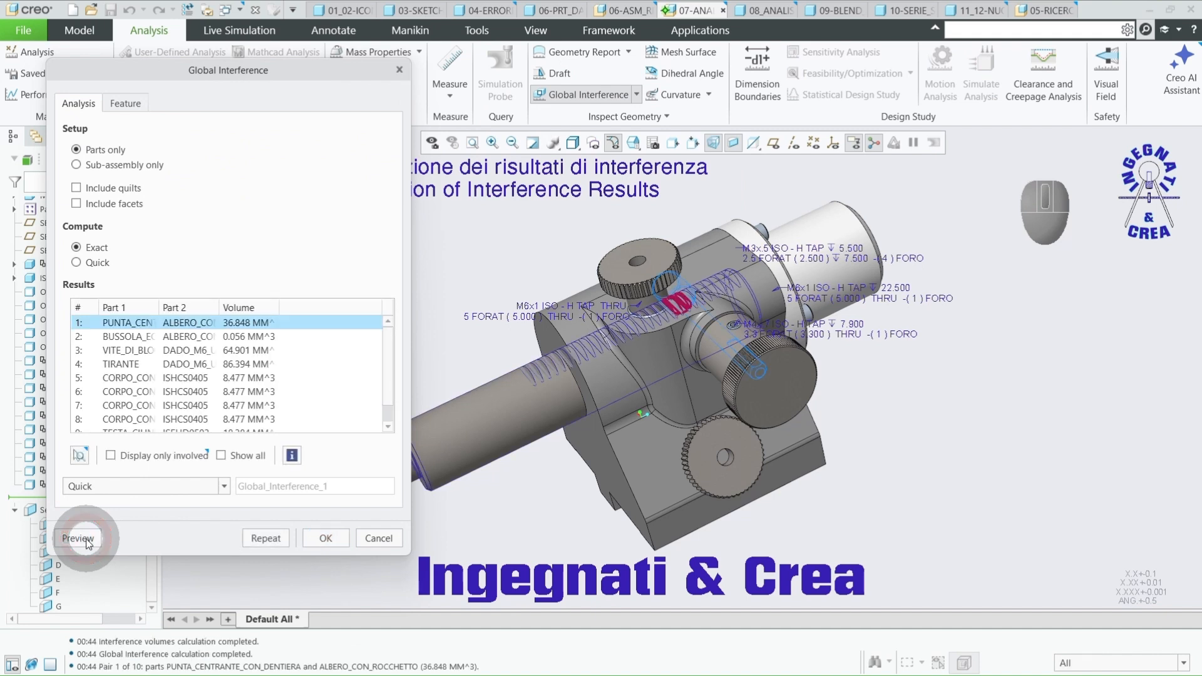
Display only the components involved in the interference, review result pairs 1 to 8 and close the analysis without saving it
{"action": "left_click", "coordinate": [111, 457]}
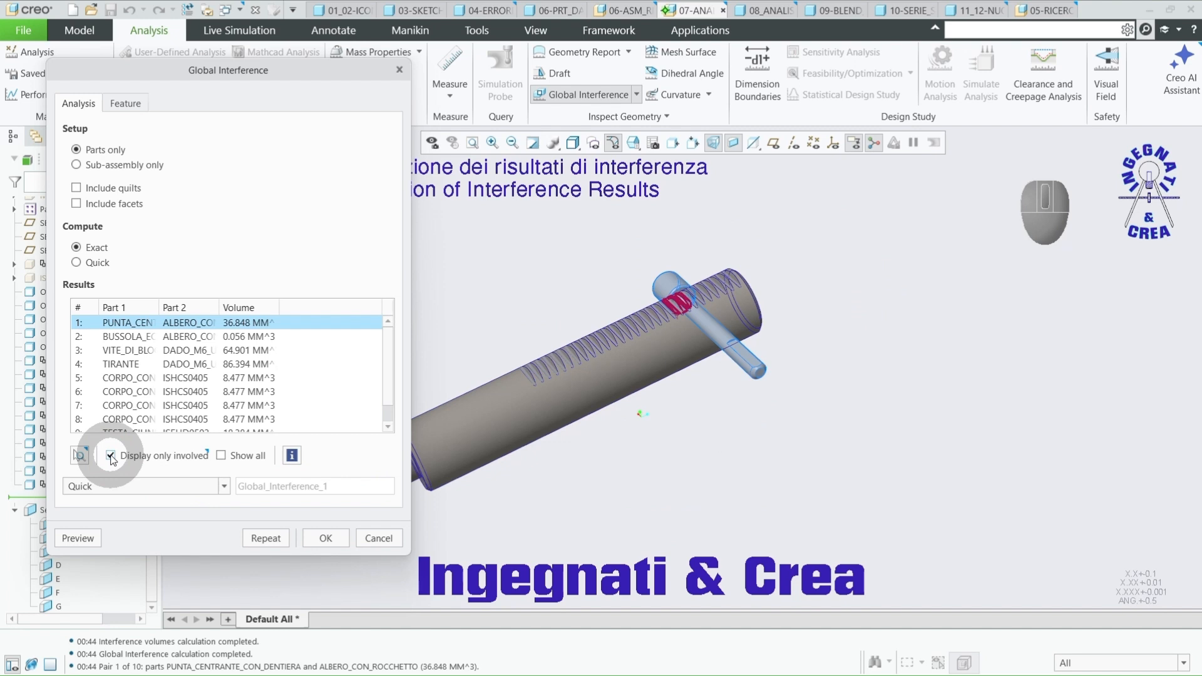
{"action": "scroll", "coordinate": [579, 433], "scroll_direction": "up", "scroll_amount": 2}
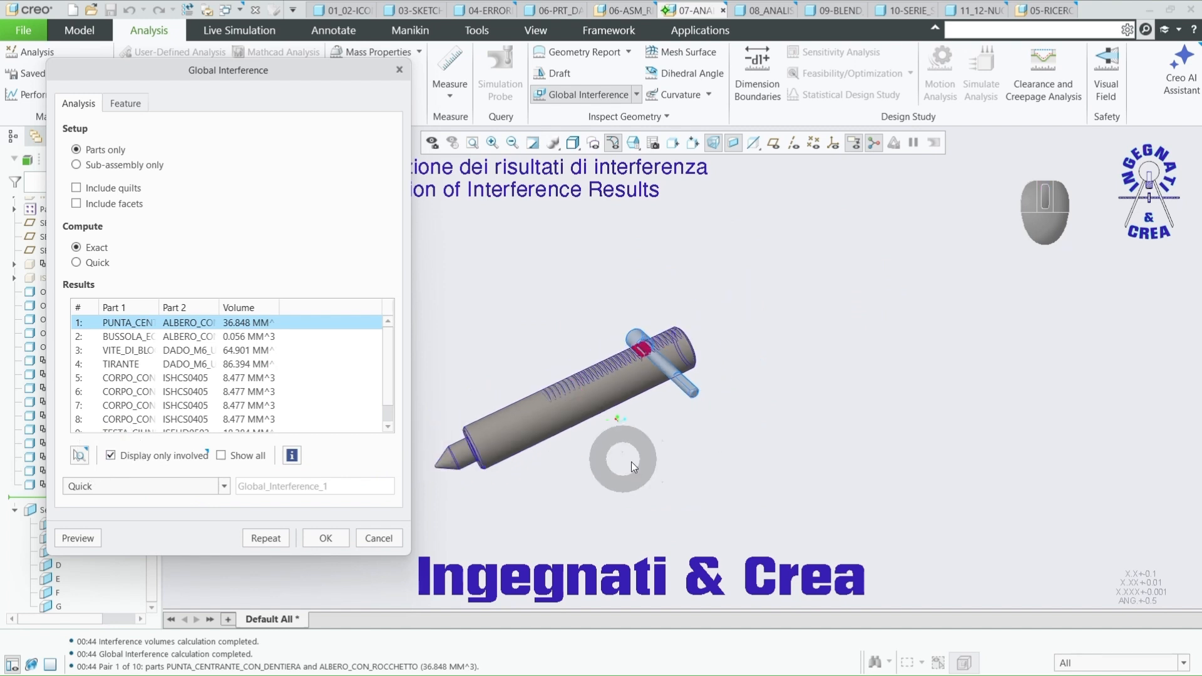
{"action": "scroll", "coordinate": [632, 463], "scroll_direction": "up", "scroll_amount": 1}
{"action": "scroll", "coordinate": [513, 464], "scroll_direction": "down", "scroll_amount": 3}
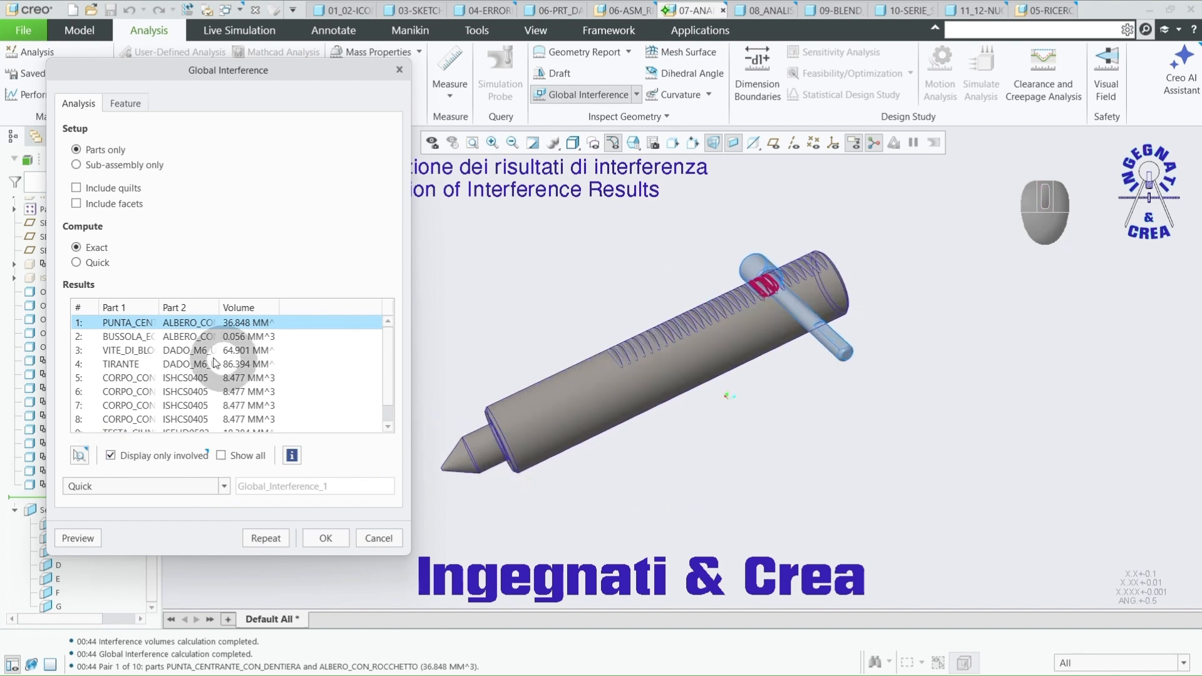
{"action": "left_click", "coordinate": [157, 337]}
{"action": "left_click", "coordinate": [149, 351]}
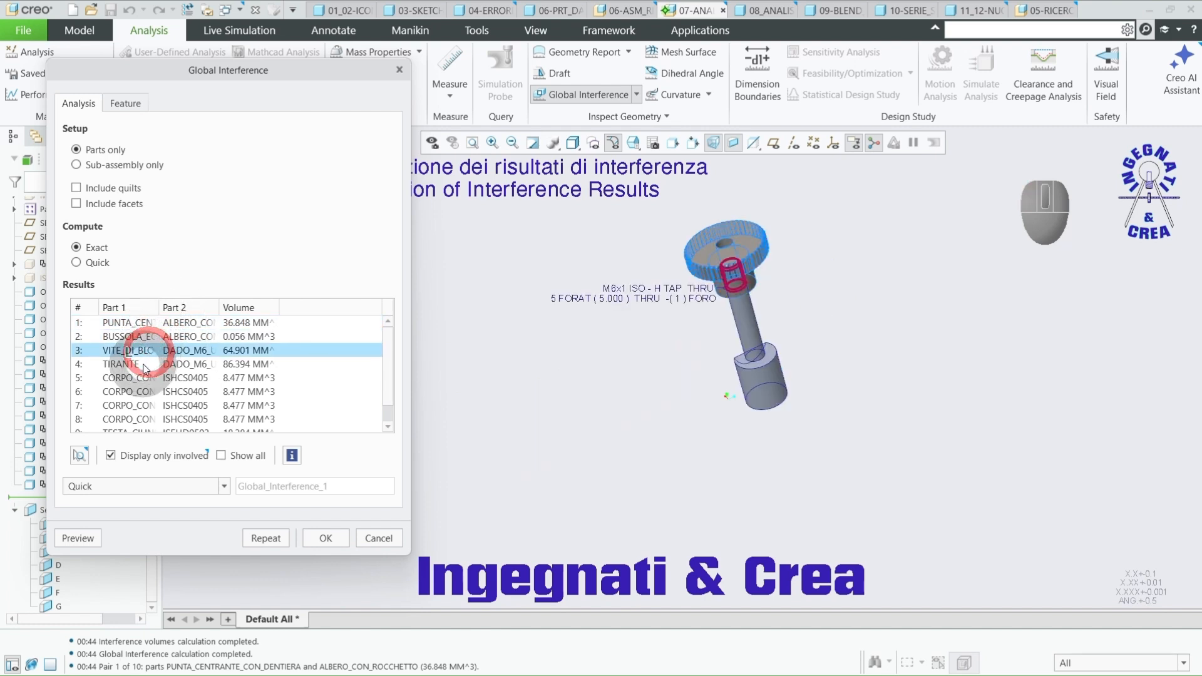
{"action": "left_click", "coordinate": [134, 363]}
{"action": "left_click", "coordinate": [141, 379]}
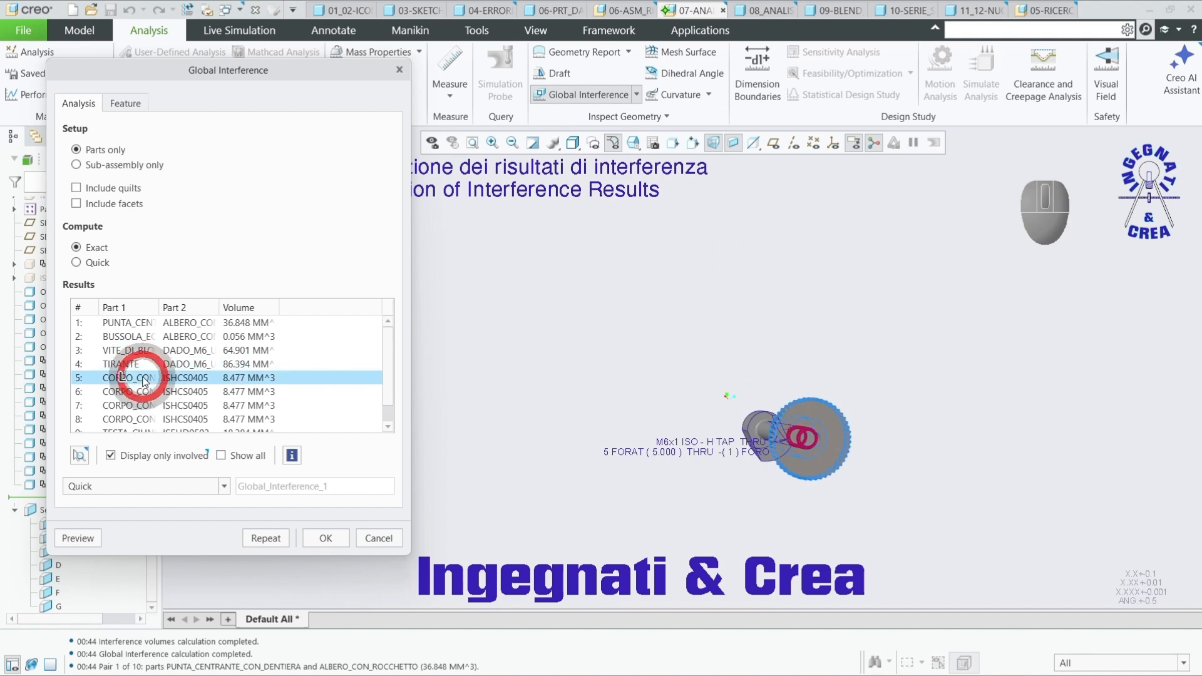
{"action": "left_click", "coordinate": [139, 392]}
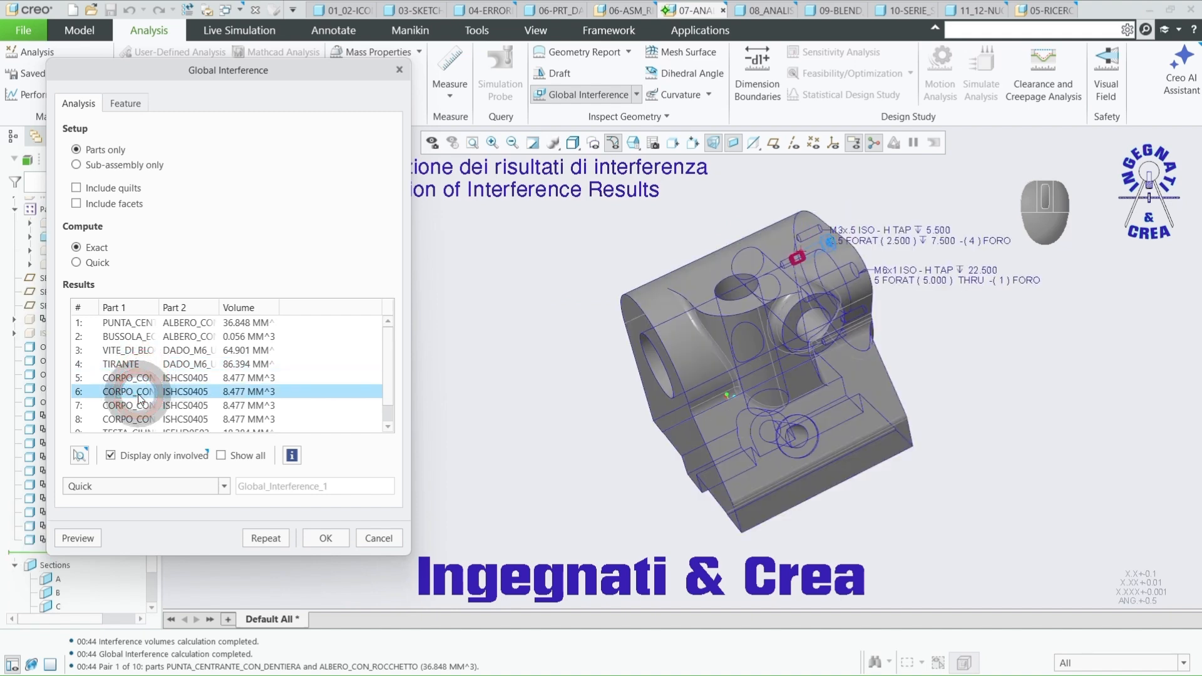
{"action": "left_click", "coordinate": [136, 405]}
{"action": "left_click", "coordinate": [133, 419]}
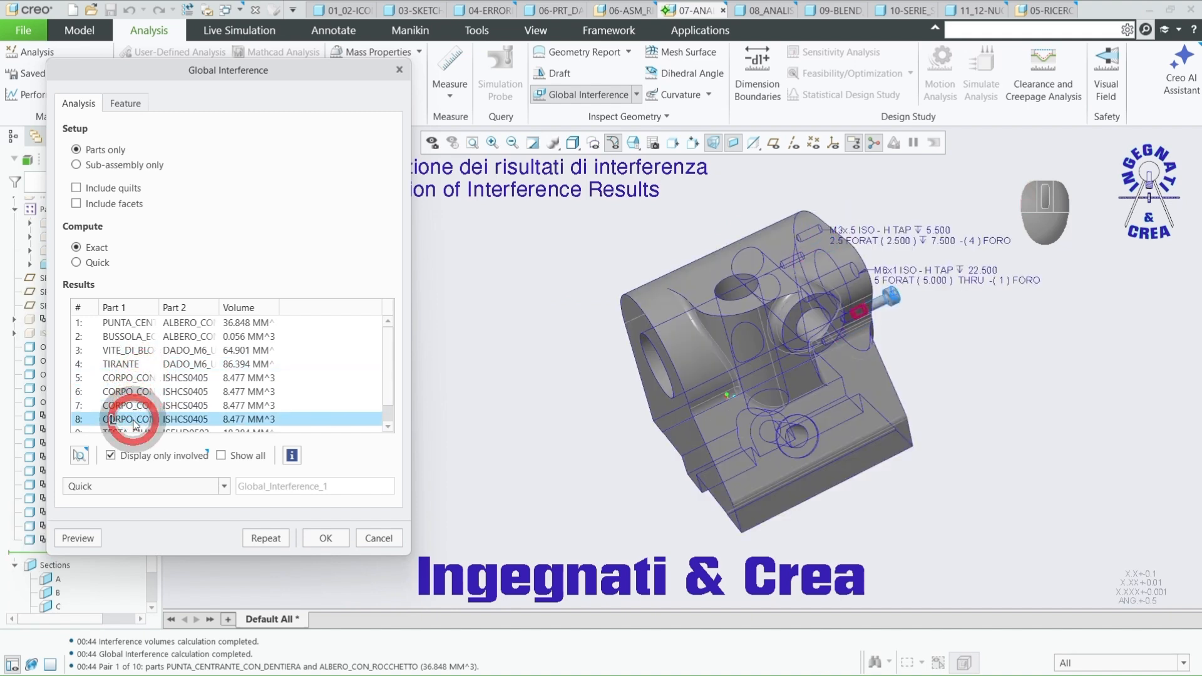
{"action": "left_click", "coordinate": [378, 538]}
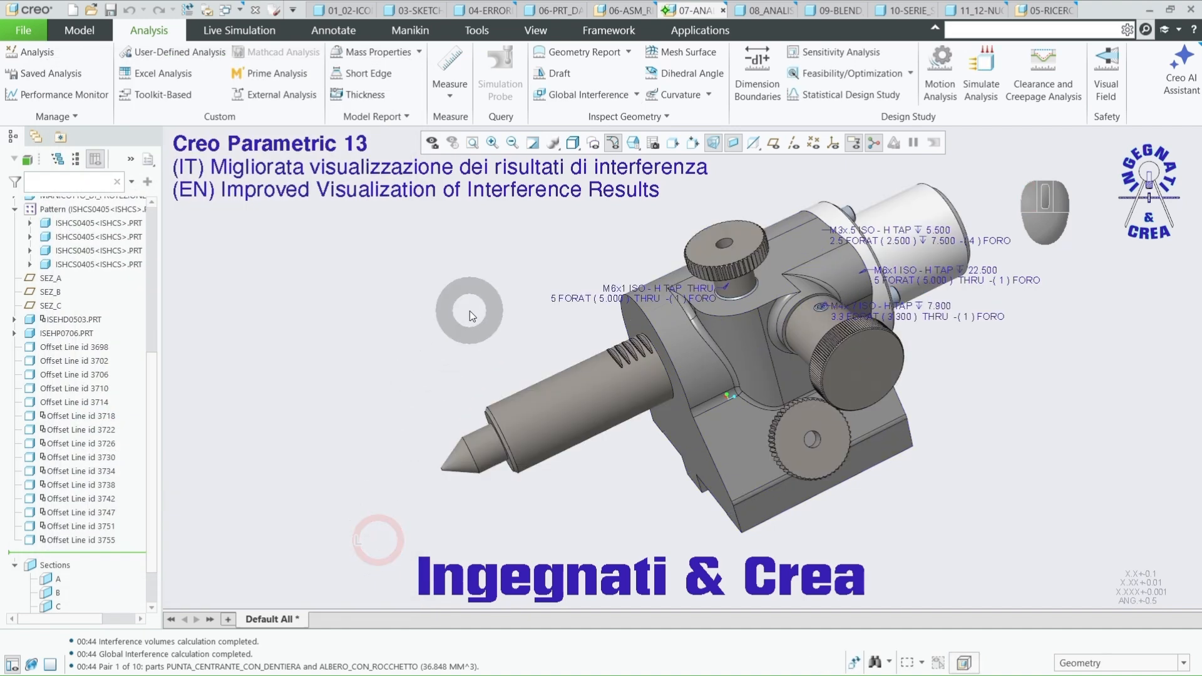
Switch to the 08_ANALISI_SPESSORE part and start a 3D Thickness measurement, keeping the model unobstructed
{"action": "key", "text": "ctrl+Tab"}
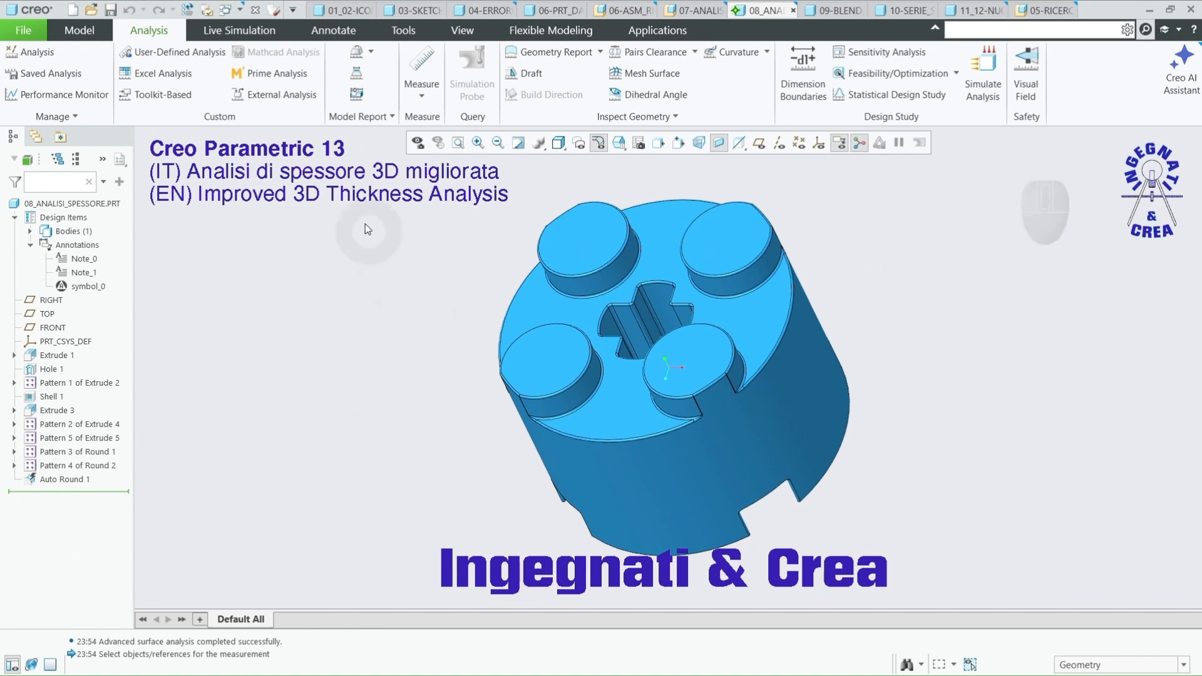
{"action": "left_click", "coordinate": [354, 99]}
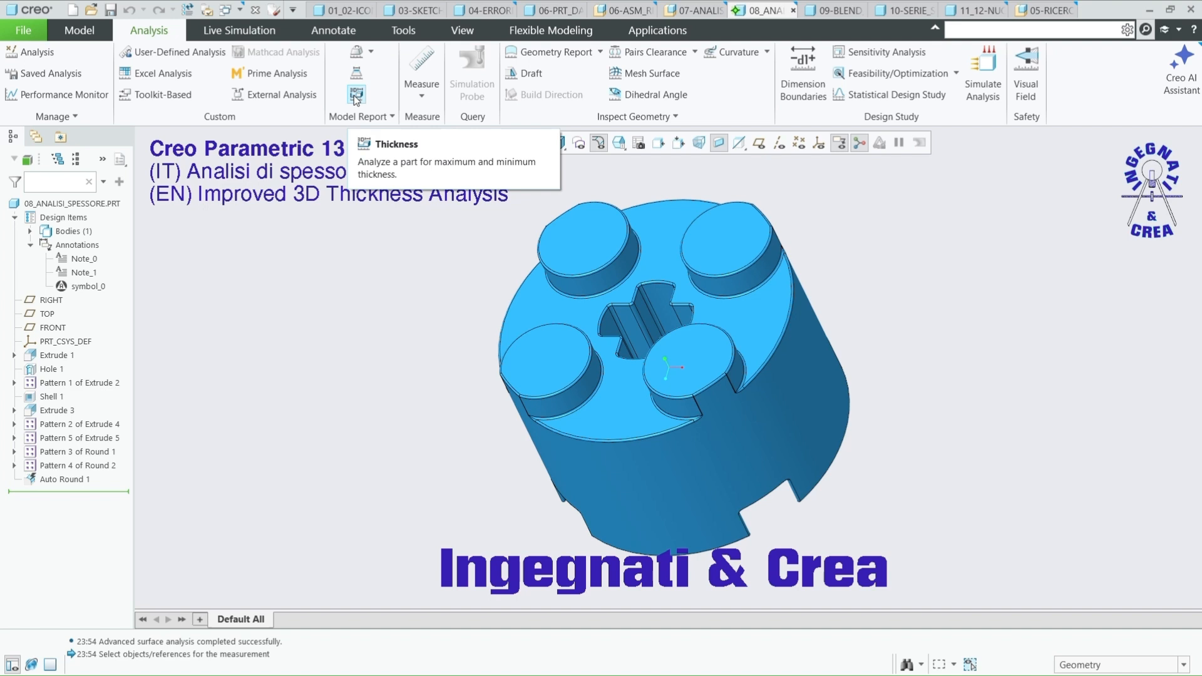
{"action": "left_click", "coordinate": [356, 95]}
{"action": "left_click", "coordinate": [984, 143]}
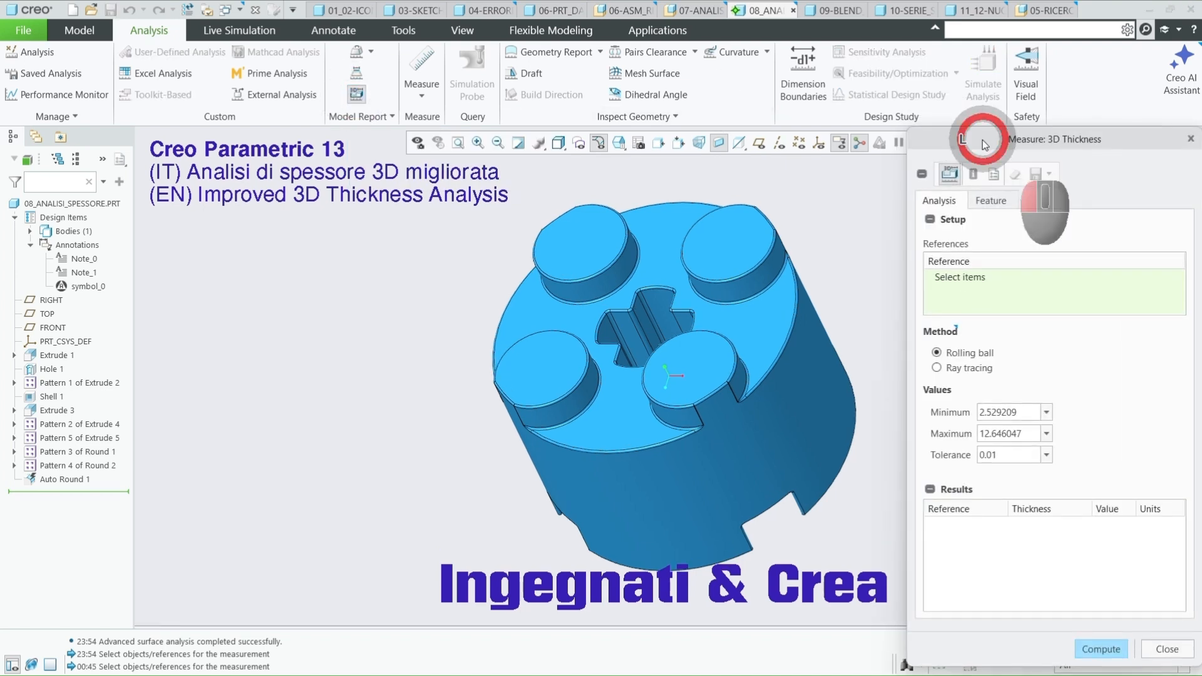
{"action": "left_click_drag", "start_coordinate": [984, 143], "coordinate": [231, 87]}
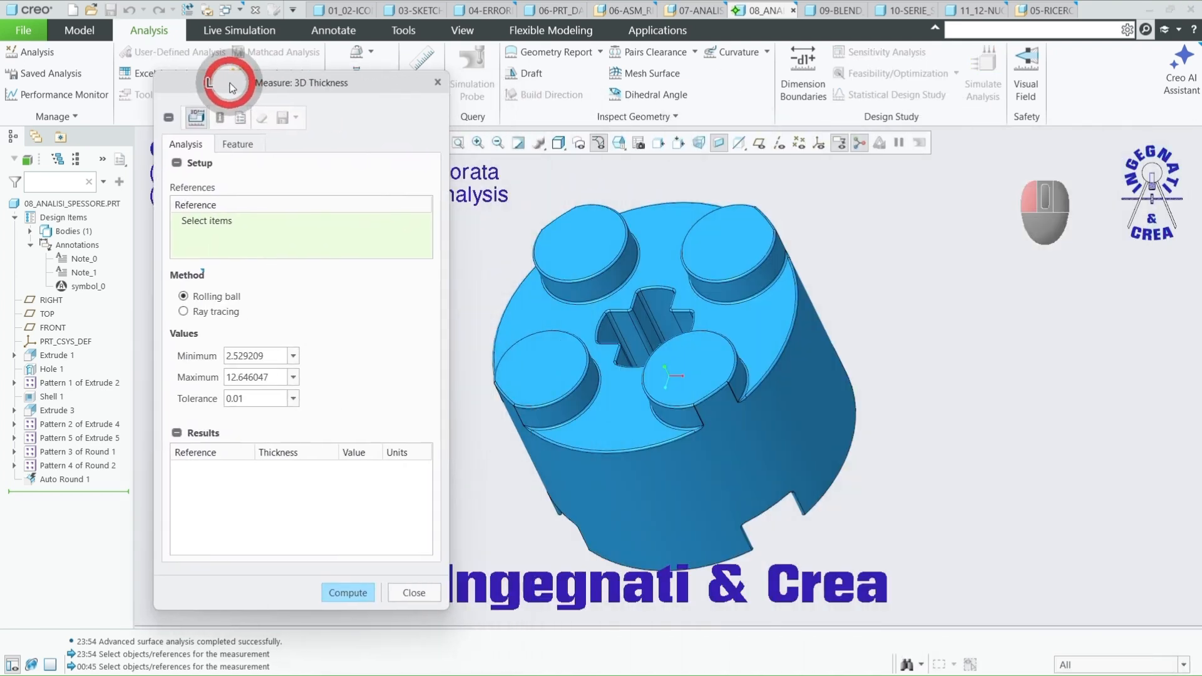
Set the thickness limits to 0.40 minimum and 0.60 maximum, and compute the Rolling ball analysis on the part's solid geometry
{"action": "double_click", "coordinate": [259, 352]}
{"action": "key", "text": "BackSpace"}
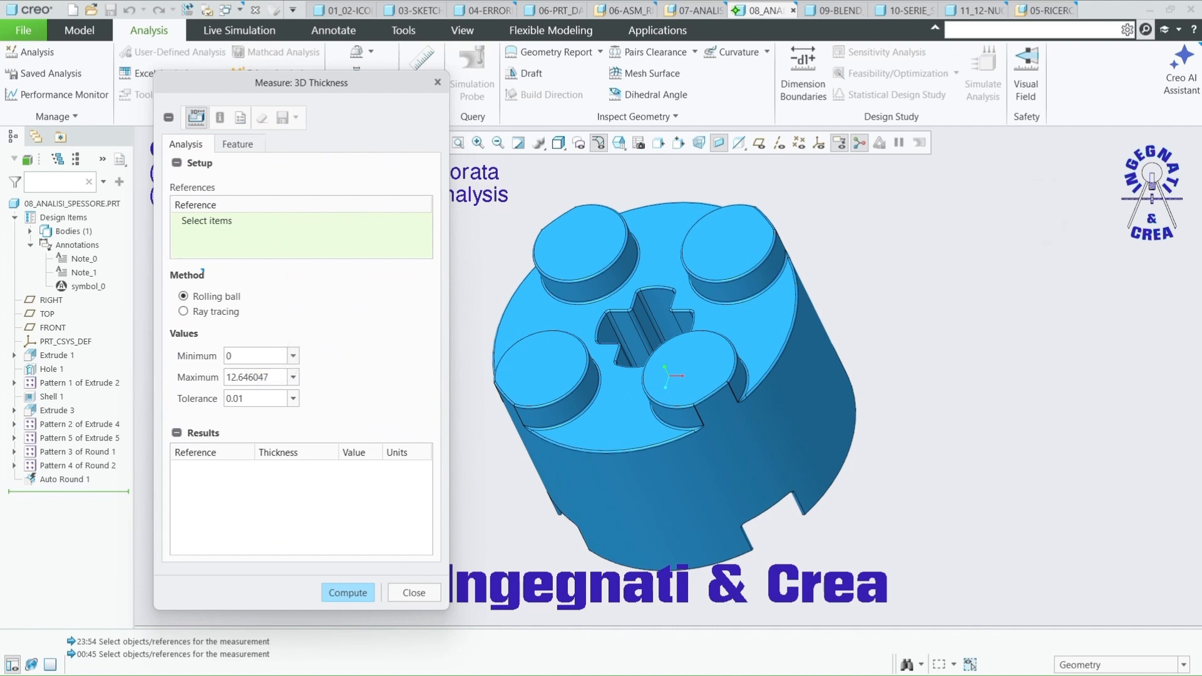
{"action": "type", "text": "03"}
{"action": "key", "text": "BackSpace"}
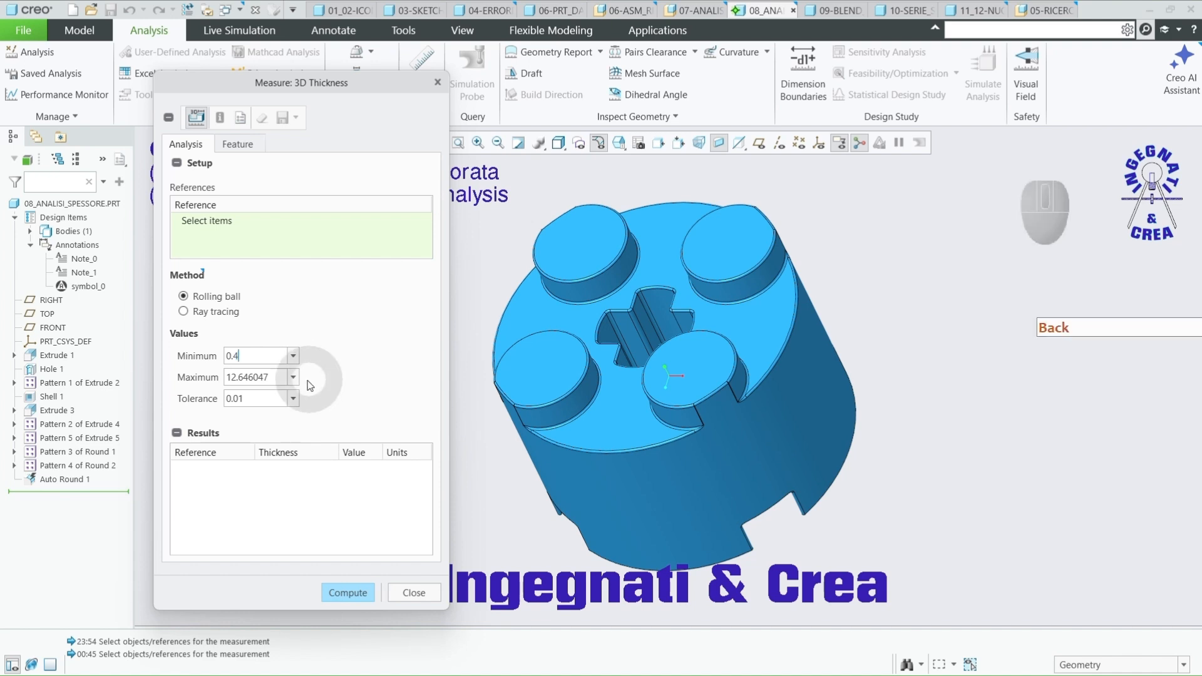
{"action": "double_click", "coordinate": [276, 378]}
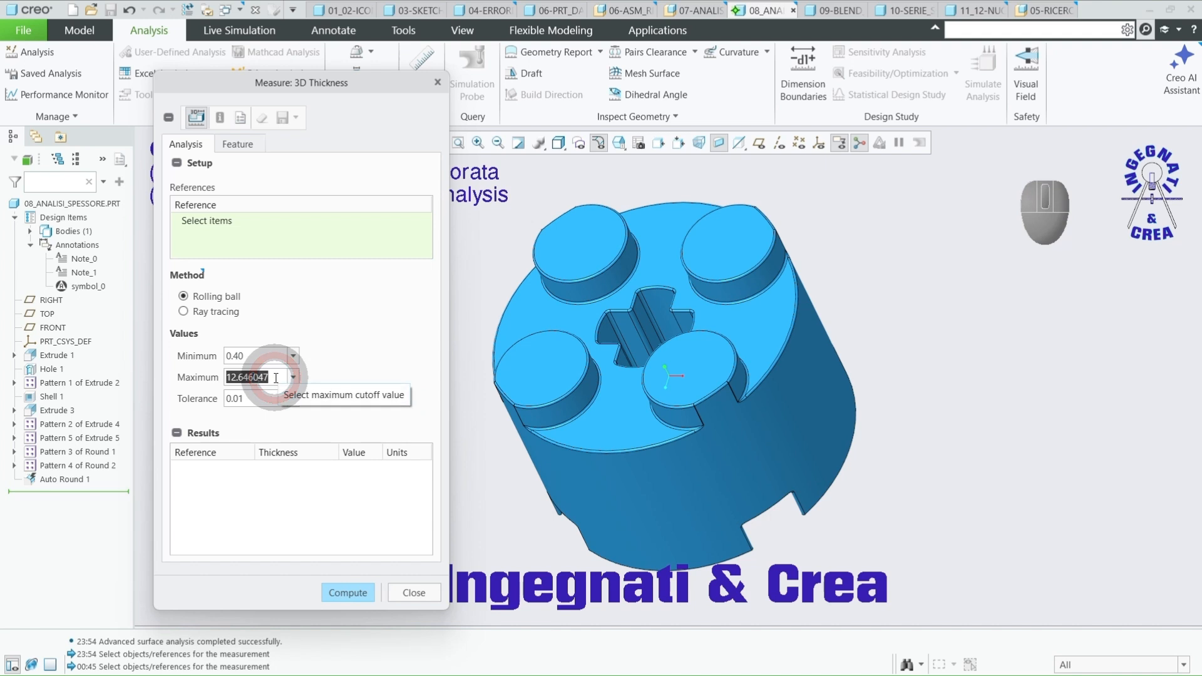
{"action": "type", "text": "0.6"}
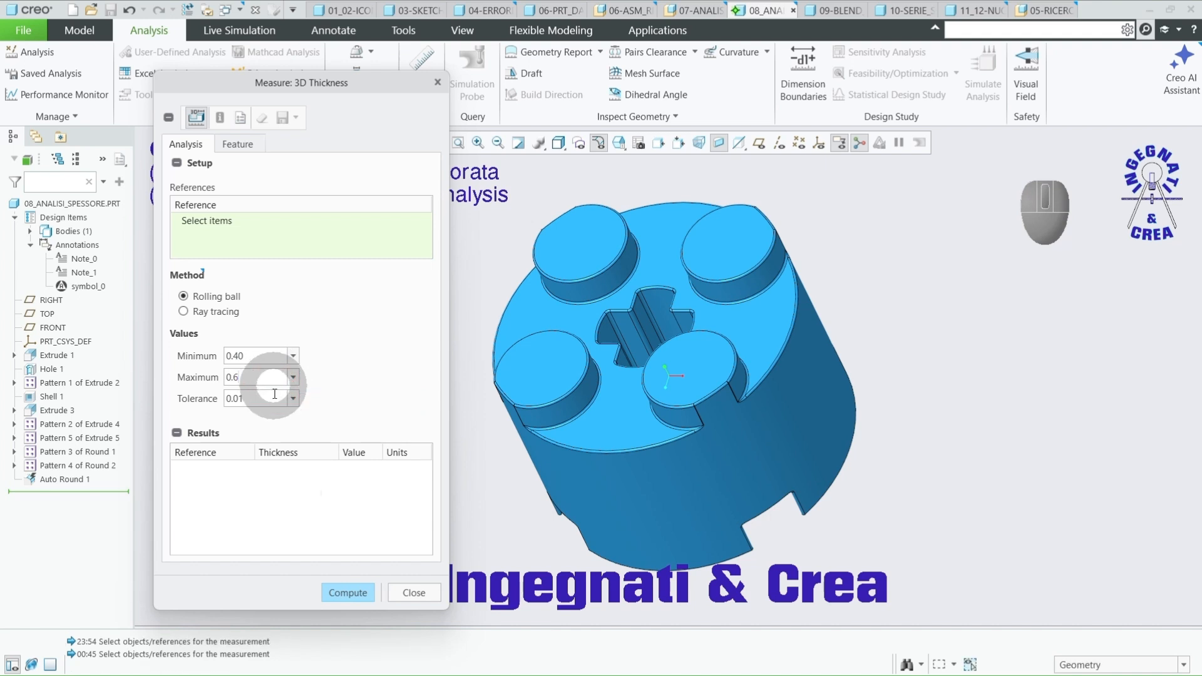
{"action": "left_click", "coordinate": [350, 593]}
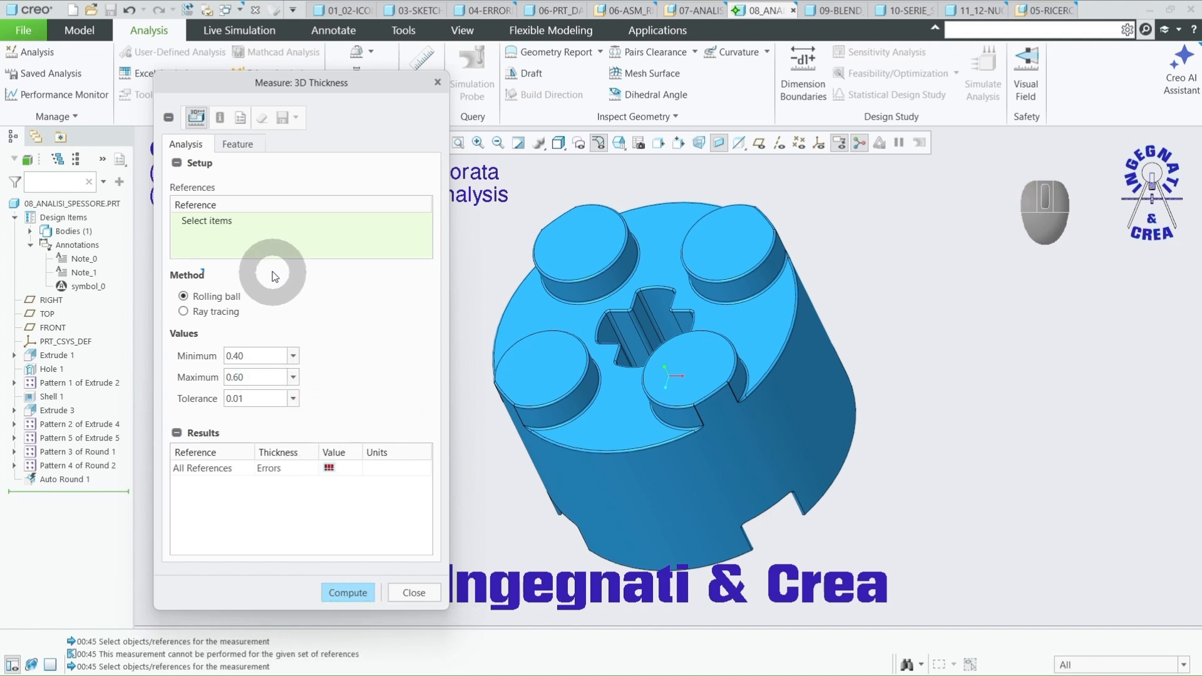
{"action": "left_click", "coordinate": [624, 460]}
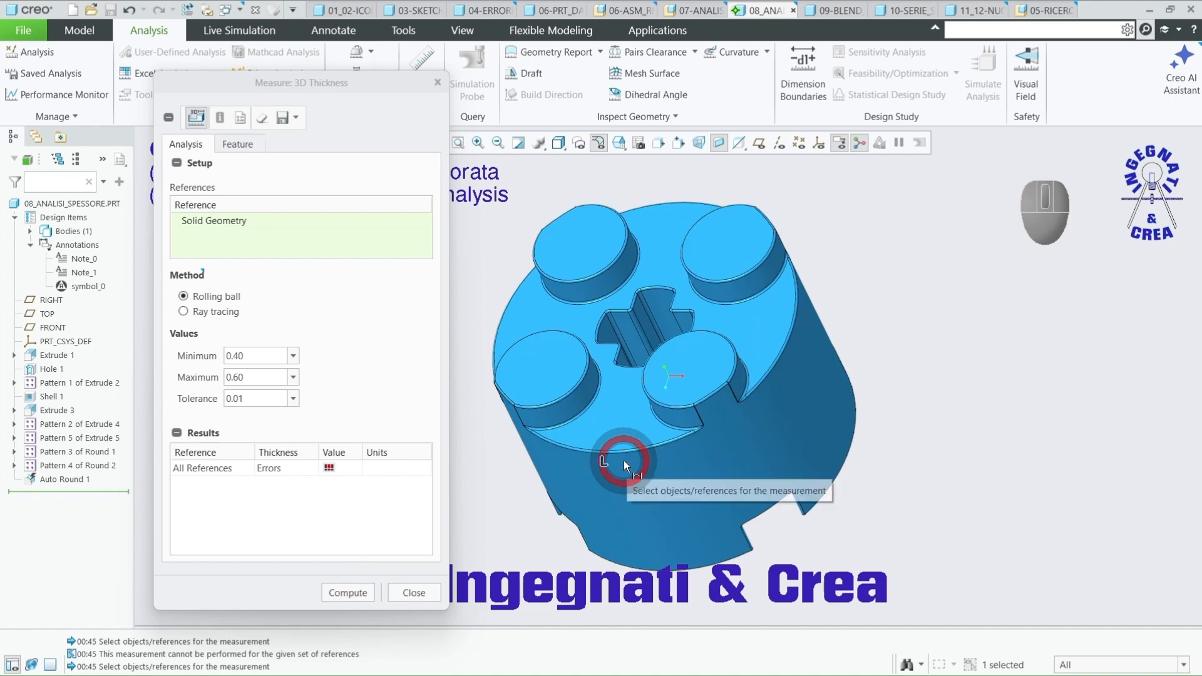
{"action": "left_click", "coordinate": [349, 592]}
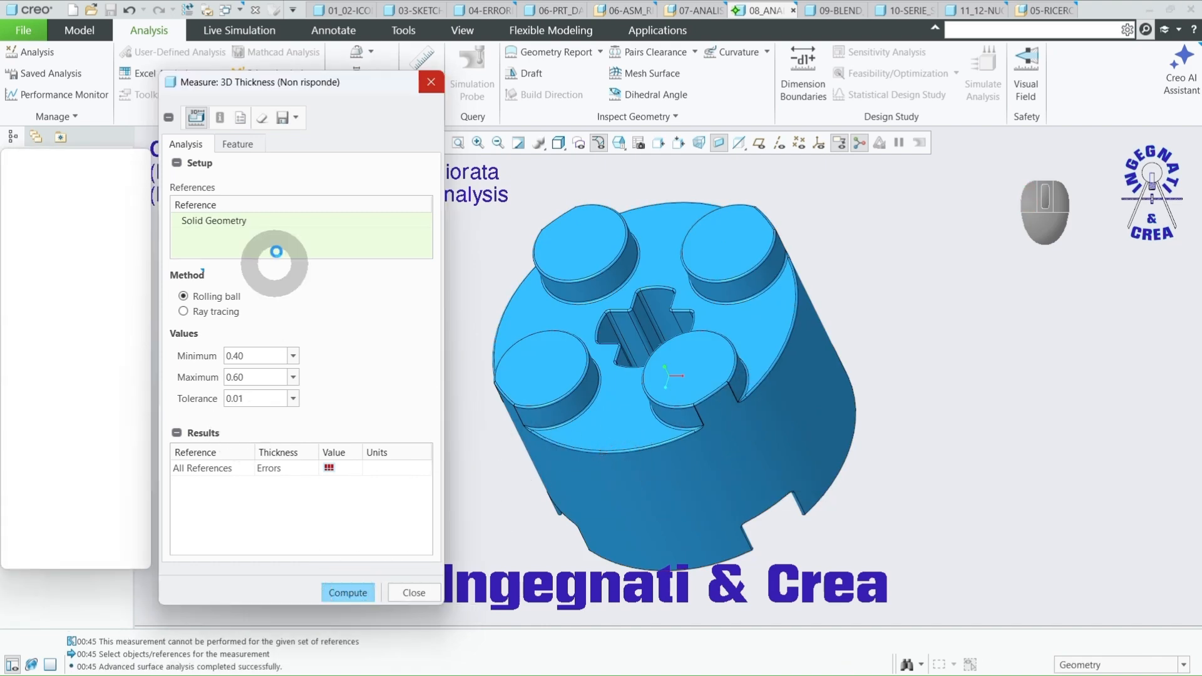
Examine the thickness colour map inside and outside the part against the color scale, and close the analysis
{"action": "left_click_drag", "start_coordinate": [313, 91], "coordinate": [1023, 86]}
{"action": "scroll", "coordinate": [344, 355], "scroll_direction": "up", "scroll_amount": 2}
{"action": "middle_click_drag", "start_coordinate": [344, 355], "coordinate": [457, 269]}
{"action": "scroll", "coordinate": [510, 322], "scroll_direction": "down", "scroll_amount": 5}
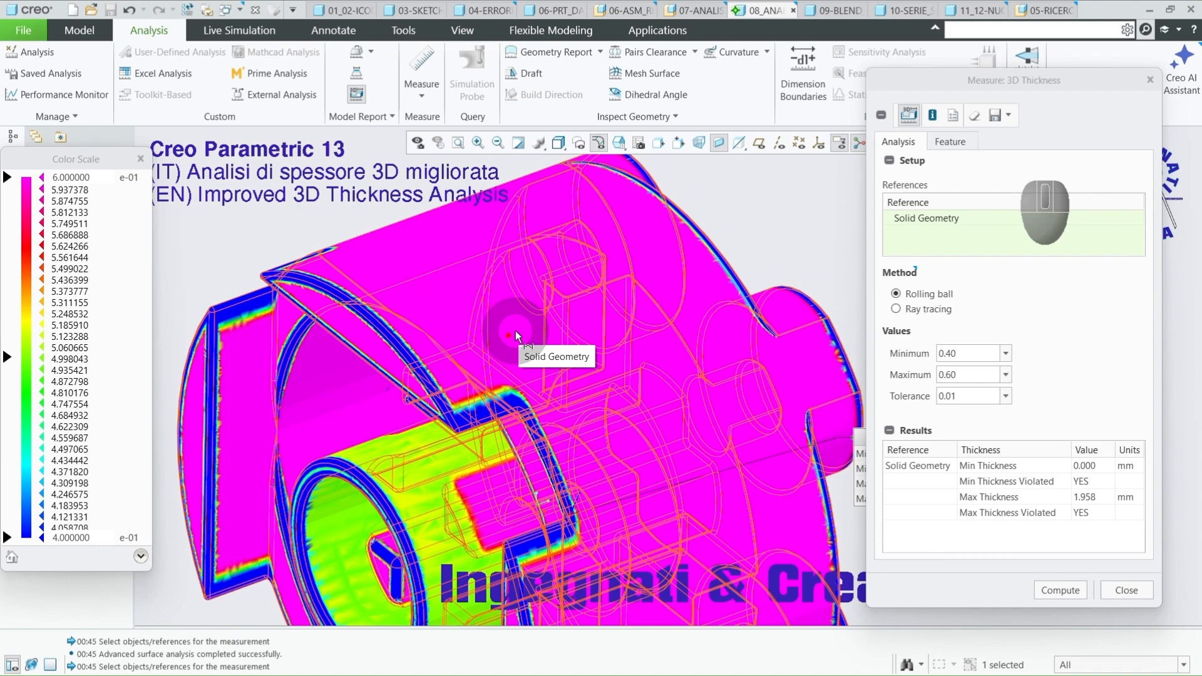
{"action": "scroll", "coordinate": [514, 331], "scroll_direction": "up", "scroll_amount": 5}
{"action": "middle_click_drag", "start_coordinate": [514, 330], "coordinate": [456, 273]}
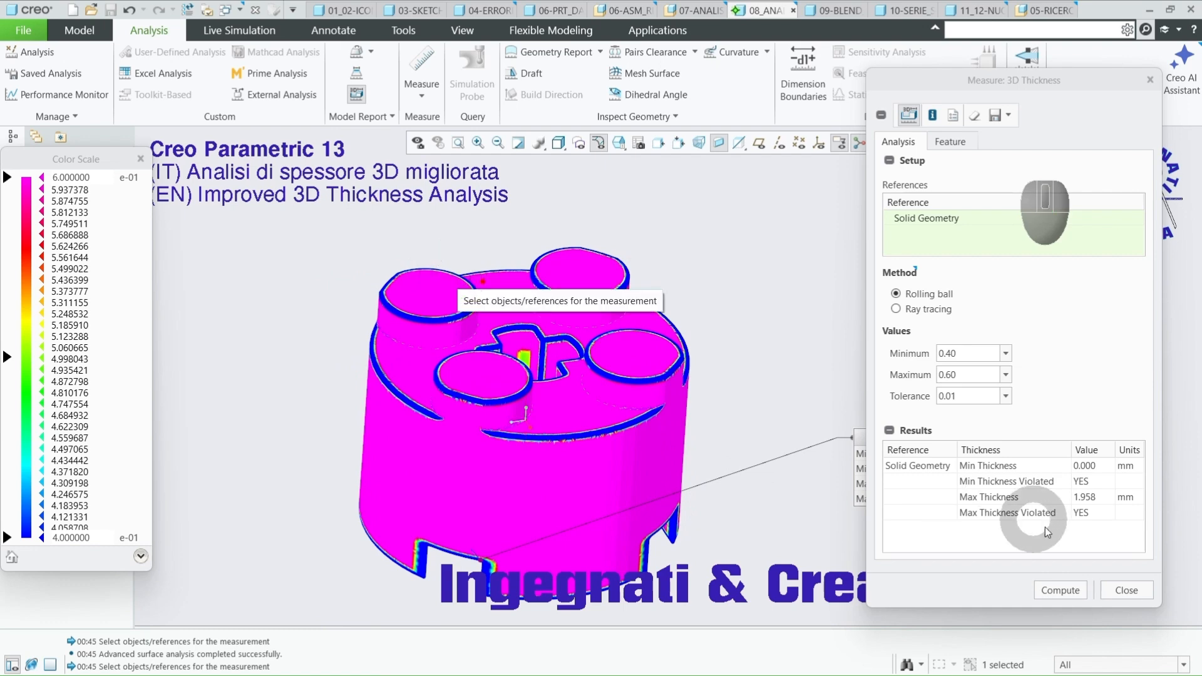
{"action": "left_click", "coordinate": [1131, 591]}
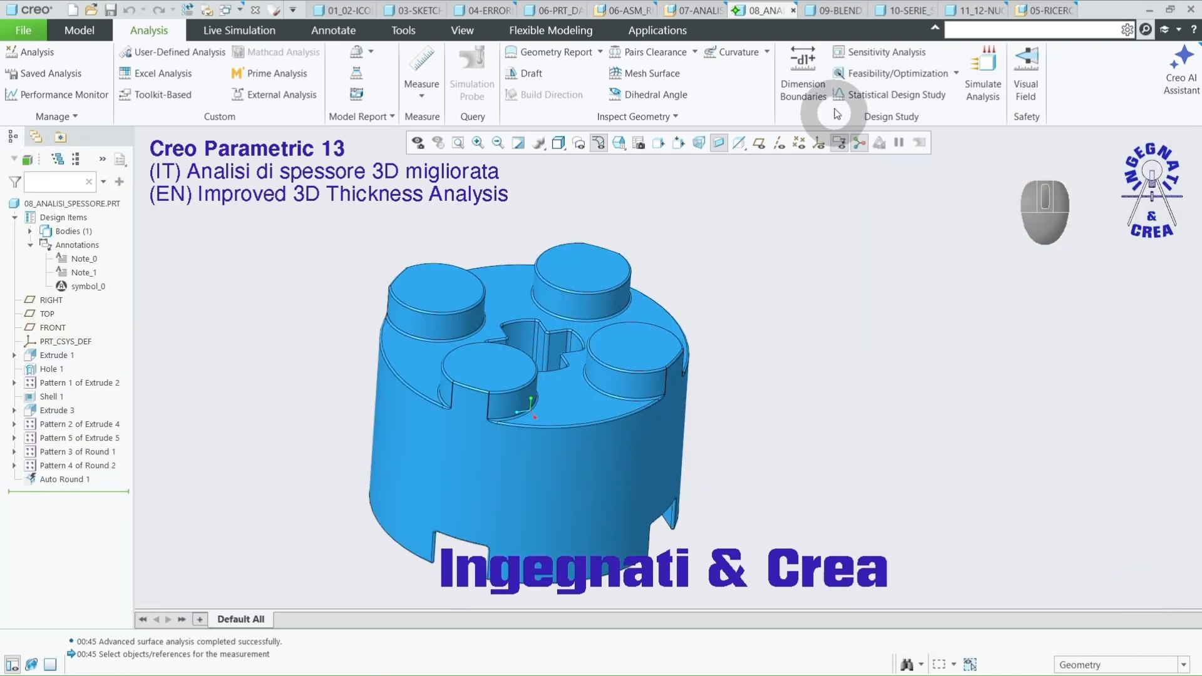
Switch to the 09-BLEND_ANGOLO part and start a Corner Blend on the three rounded surfaces meeting at the front corner
{"action": "left_click", "coordinate": [833, 11]}
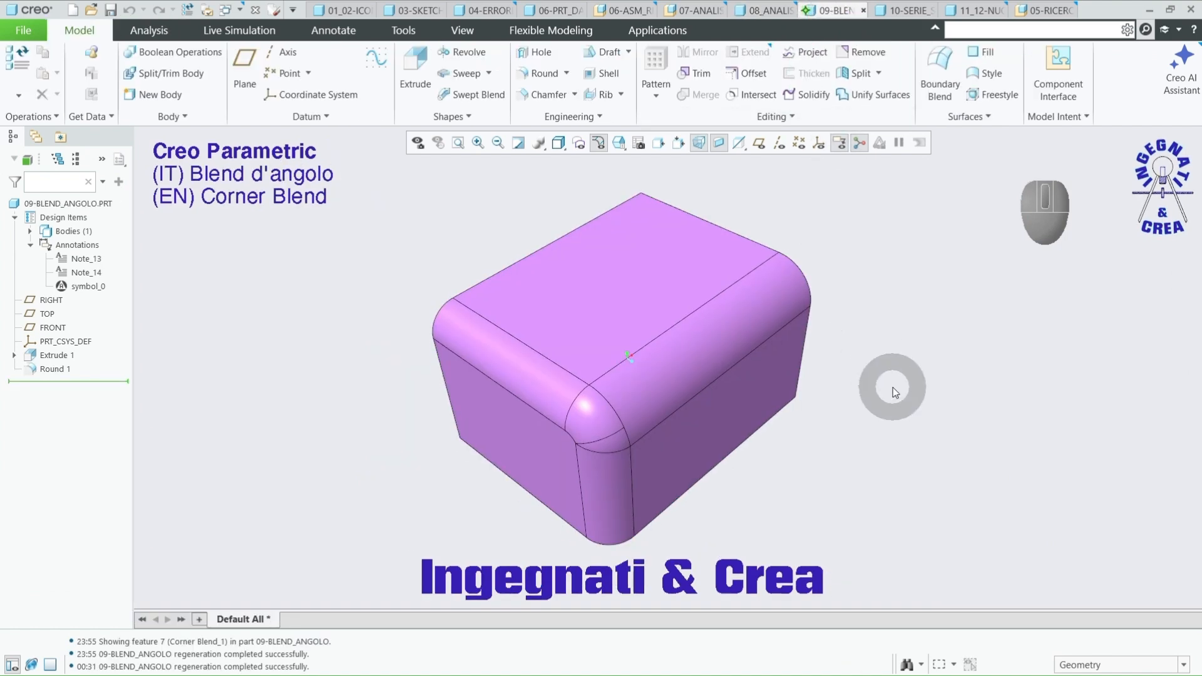
{"action": "left_click", "coordinate": [567, 74]}
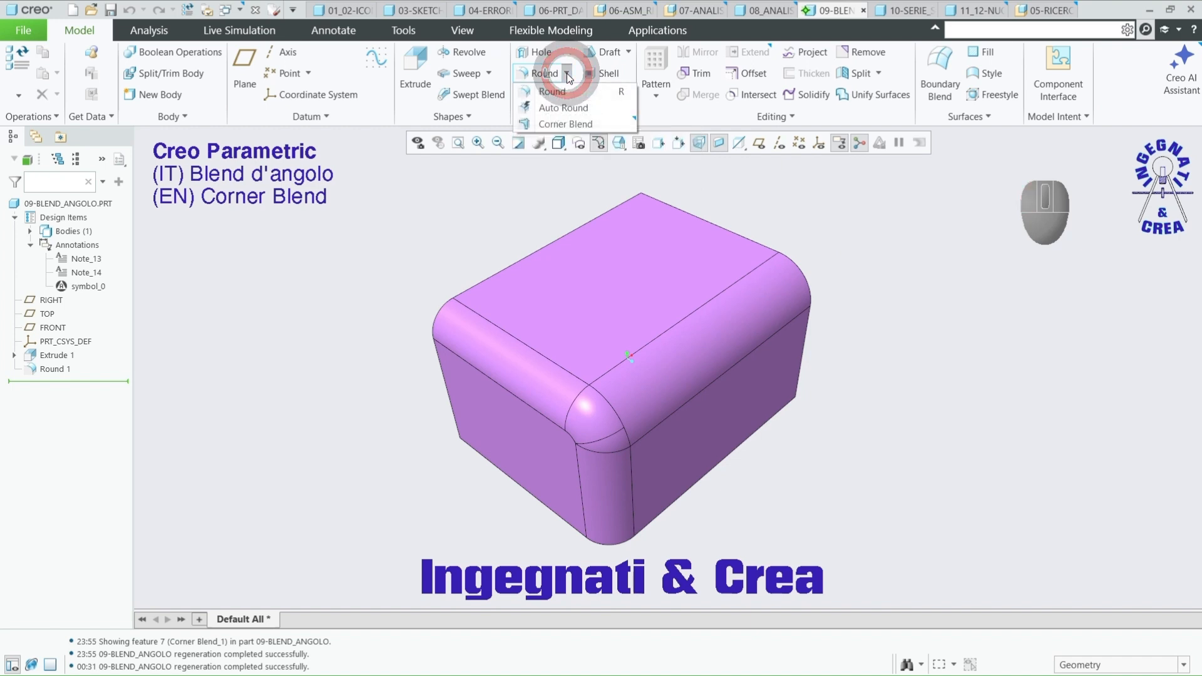
{"action": "left_click", "coordinate": [563, 124]}
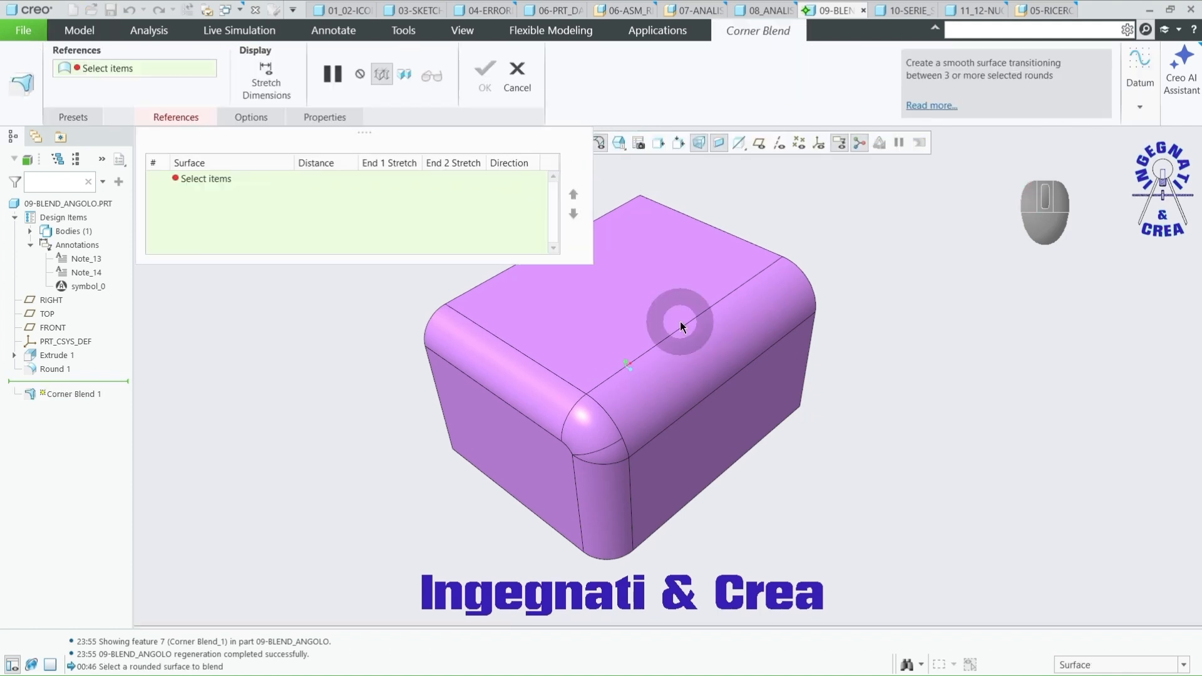
{"action": "scroll", "coordinate": [714, 499], "scroll_direction": "up", "scroll_amount": 3}
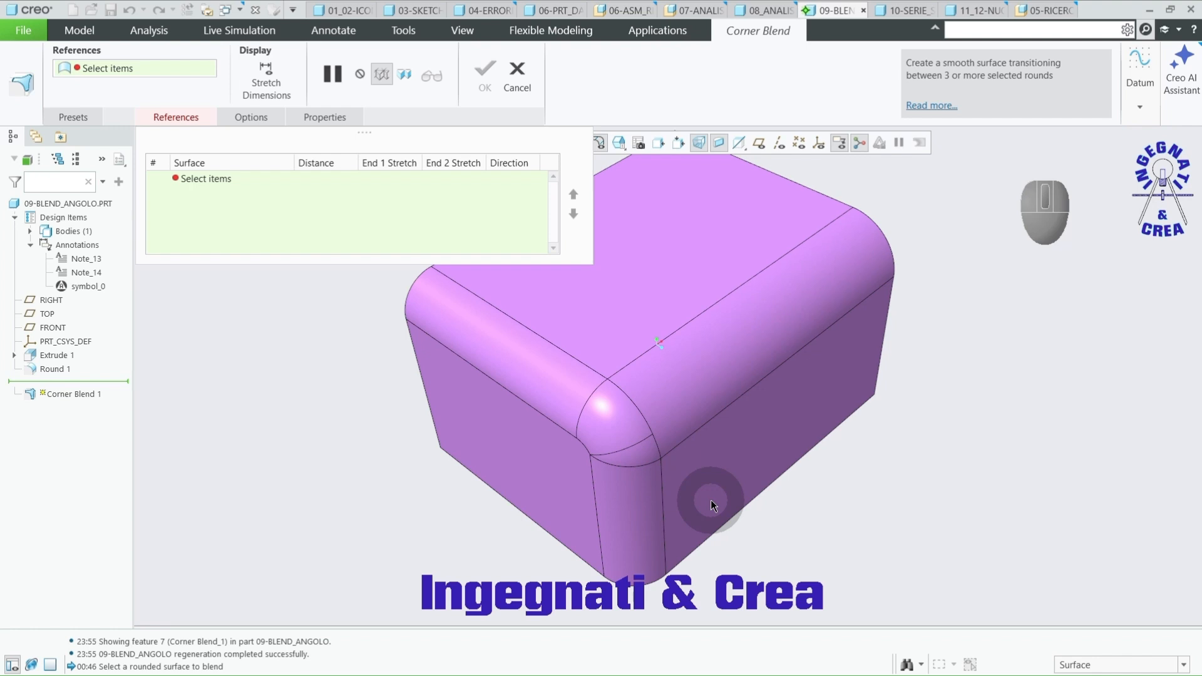
{"action": "left_click", "coordinate": [564, 377]}
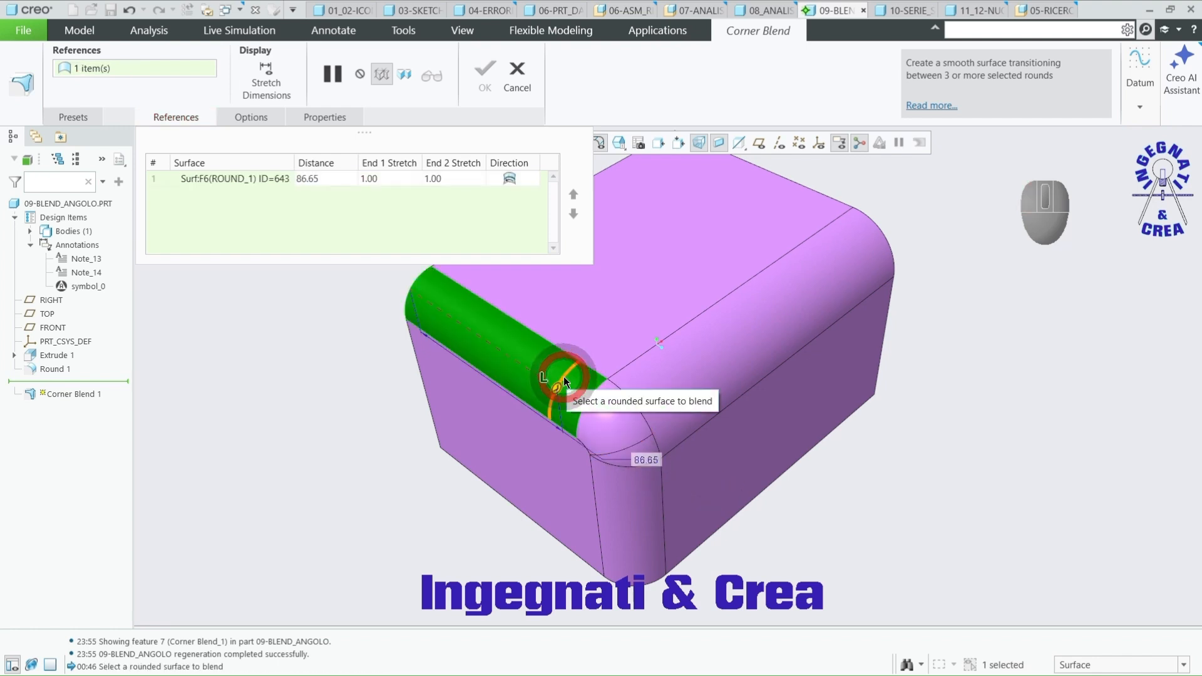
{"action": "left_click", "coordinate": [692, 374], "text": "ctrl"}
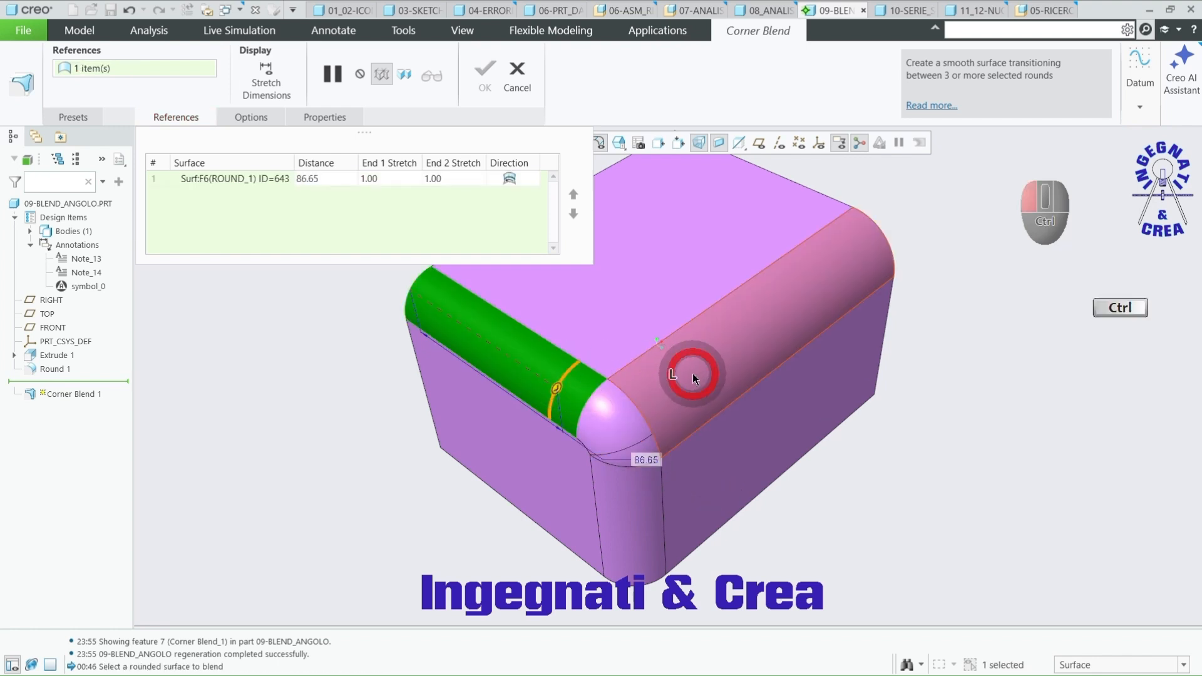
{"action": "left_click", "coordinate": [623, 501], "text": "ctrl"}
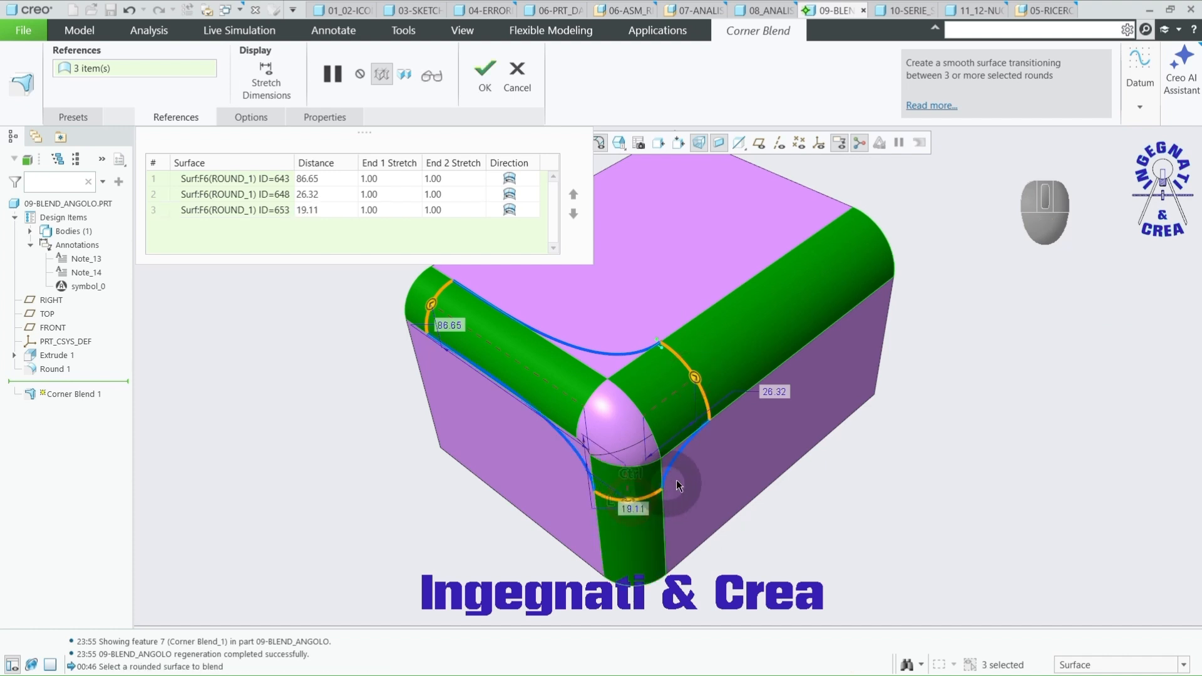
Adjust the three blend distances, placing the first at about 31.5, and complete the corner blend
{"action": "left_click_drag", "start_coordinate": [431, 304], "coordinate": [524, 365]}
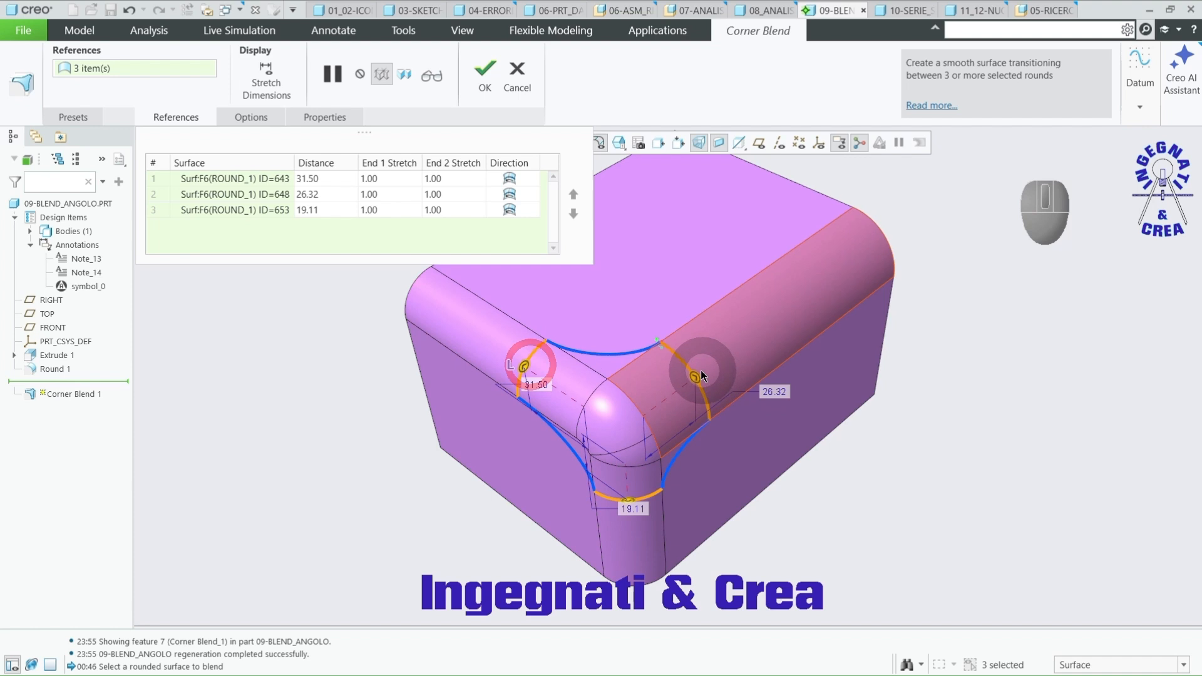
{"action": "mouse_move", "coordinate": [694, 378]}
{"action": "left_mouse_down"}
{"action": "mouse_move", "coordinate": [706, 367]}
{"action": "mouse_move", "coordinate": [699, 383]}
{"action": "left_mouse_up"}
{"action": "left_click_drag", "start_coordinate": [629, 501], "coordinate": [633, 515]}
{"action": "left_click", "coordinate": [485, 72]}
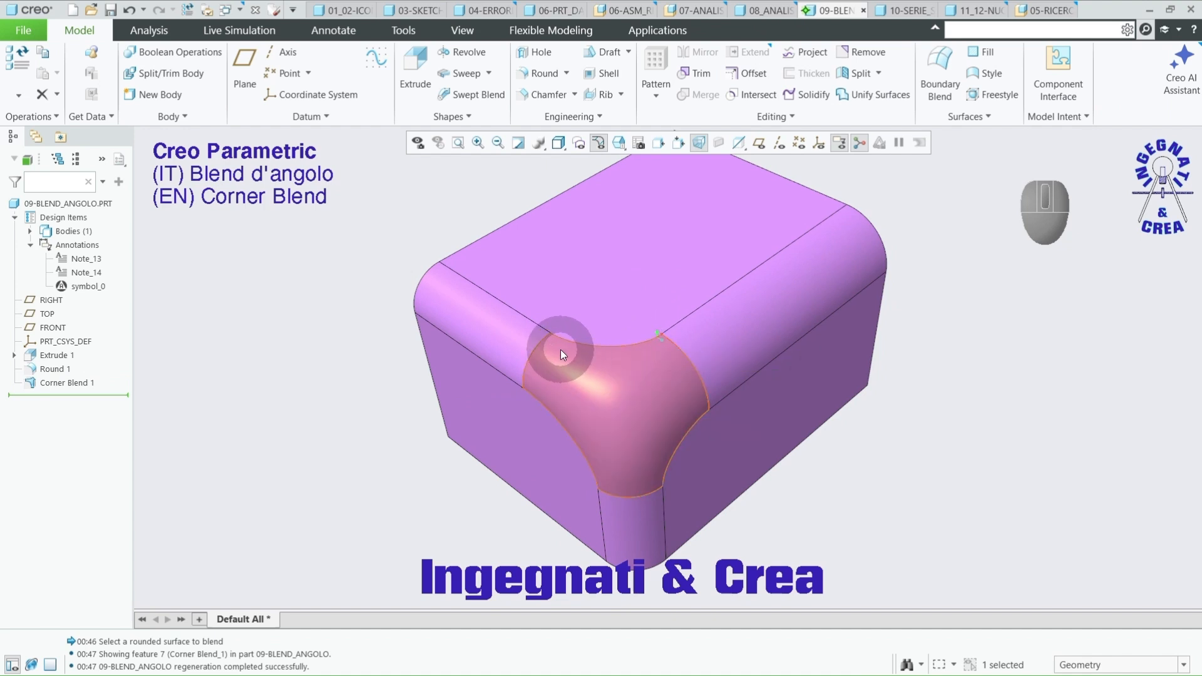
{"action": "mouse_move", "coordinate": [792, 532]}
{"action": "middle_mouse_down"}
{"action": "mouse_move", "coordinate": [806, 510]}
{"action": "mouse_move", "coordinate": [759, 510]}
{"action": "mouse_move", "coordinate": [789, 518]}
{"action": "mouse_move", "coordinate": [792, 548]}
{"action": "mouse_move", "coordinate": [781, 505]}
{"action": "mouse_move", "coordinate": [803, 540]}
{"action": "middle_mouse_up"}
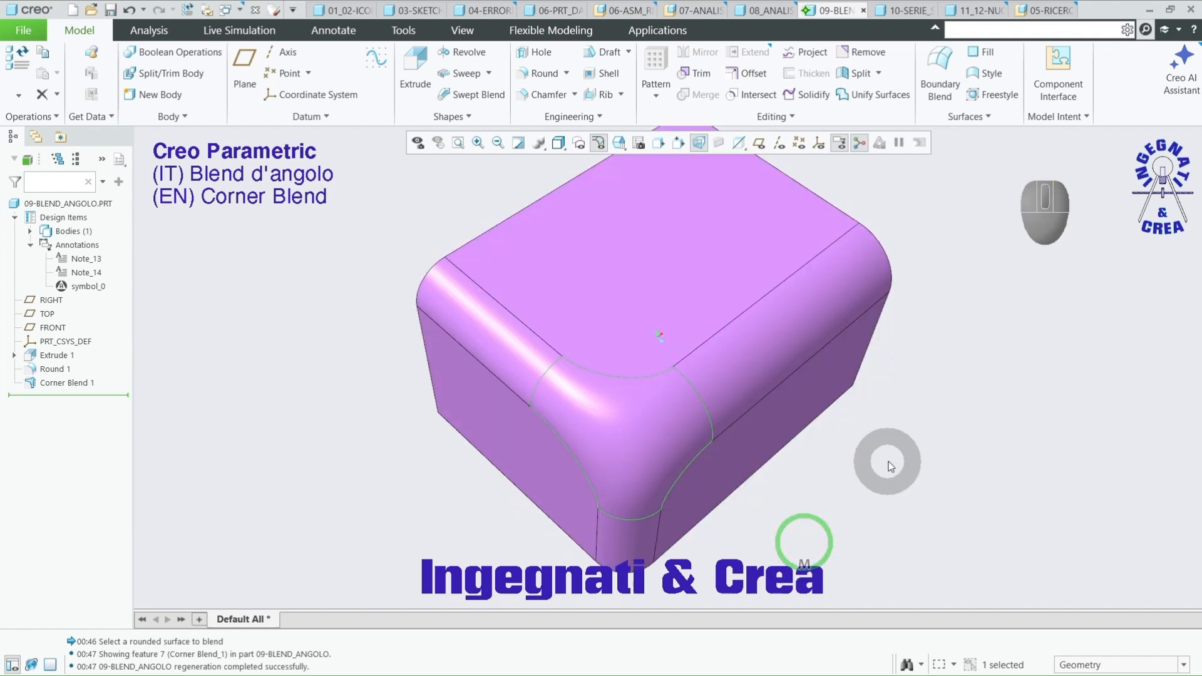
{"action": "left_click", "coordinate": [886, 466]}
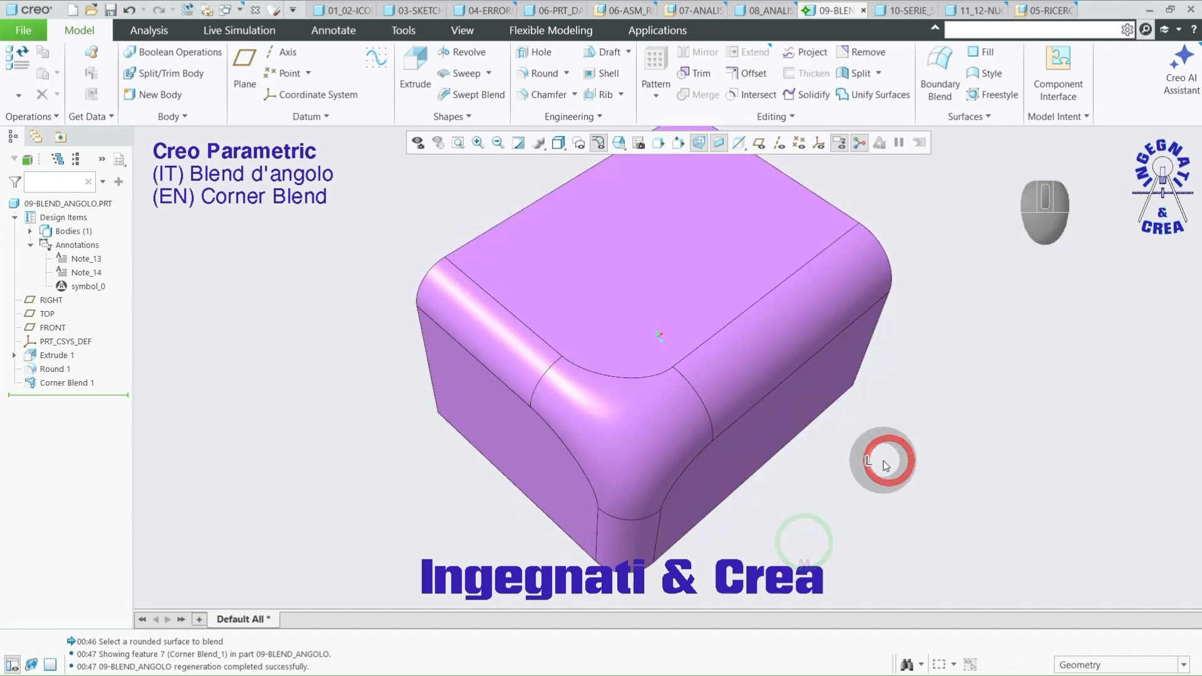
Switch to the 10-SERIE_SU_CURVA_3D part and start a Curve pattern of Hole 1 using the 3D curve as chain reference
{"action": "left_click", "coordinate": [902, 11]}
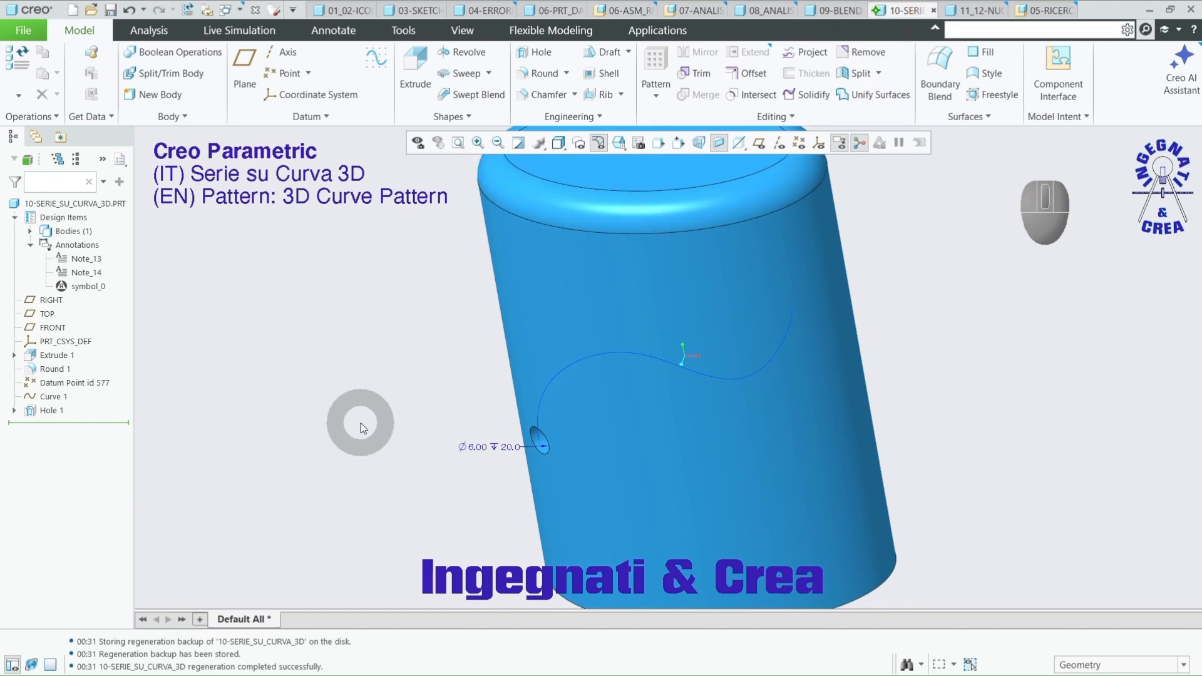
{"action": "scroll", "coordinate": [330, 434], "scroll_direction": "down", "scroll_amount": 3}
{"action": "middle_click_drag", "start_coordinate": [330, 434], "coordinate": [363, 423]}
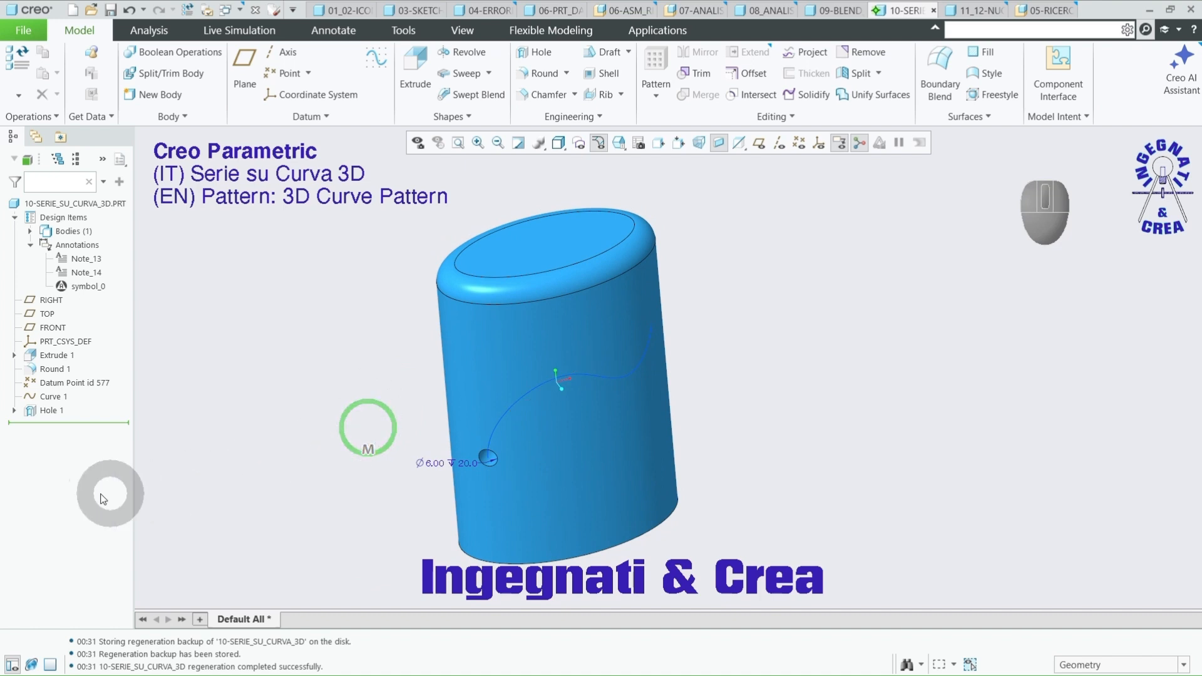
{"action": "left_click", "coordinate": [51, 414]}
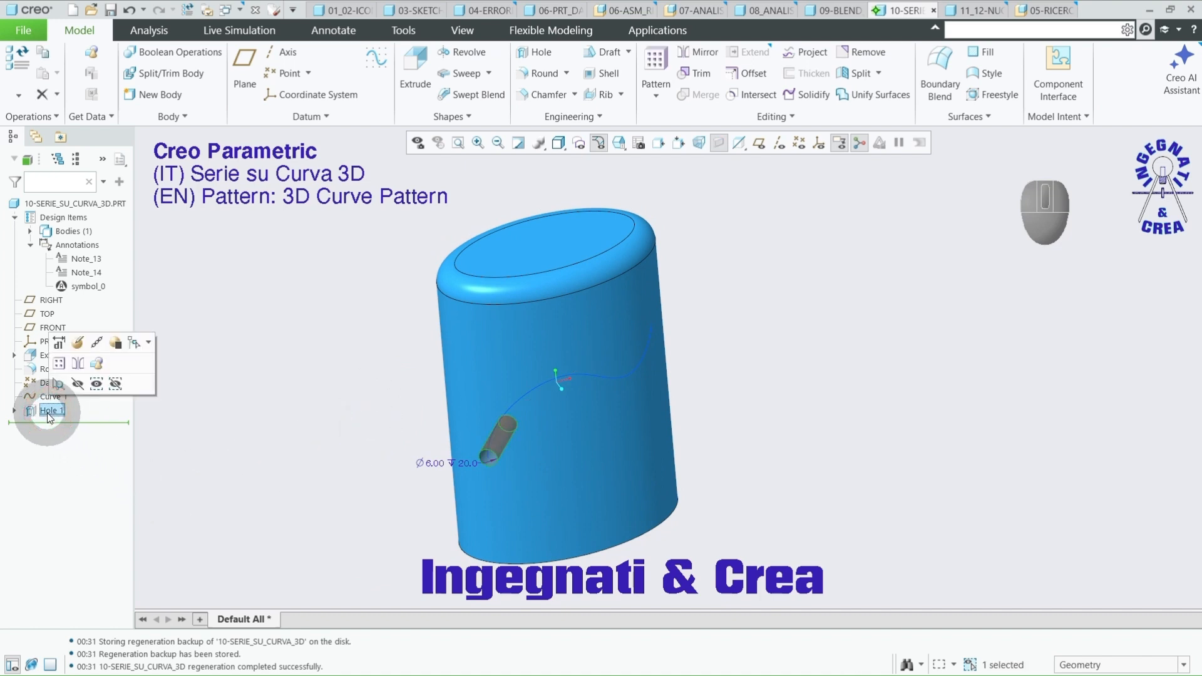
{"action": "left_click", "coordinate": [59, 363]}
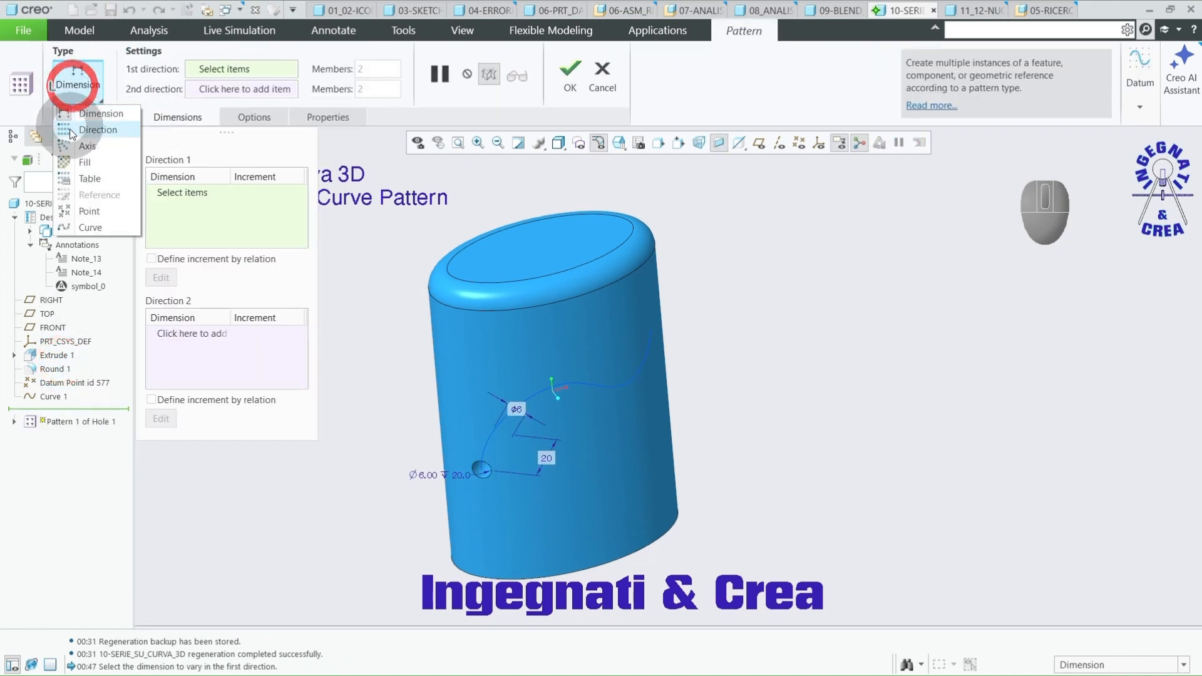
{"action": "left_click", "coordinate": [80, 231]}
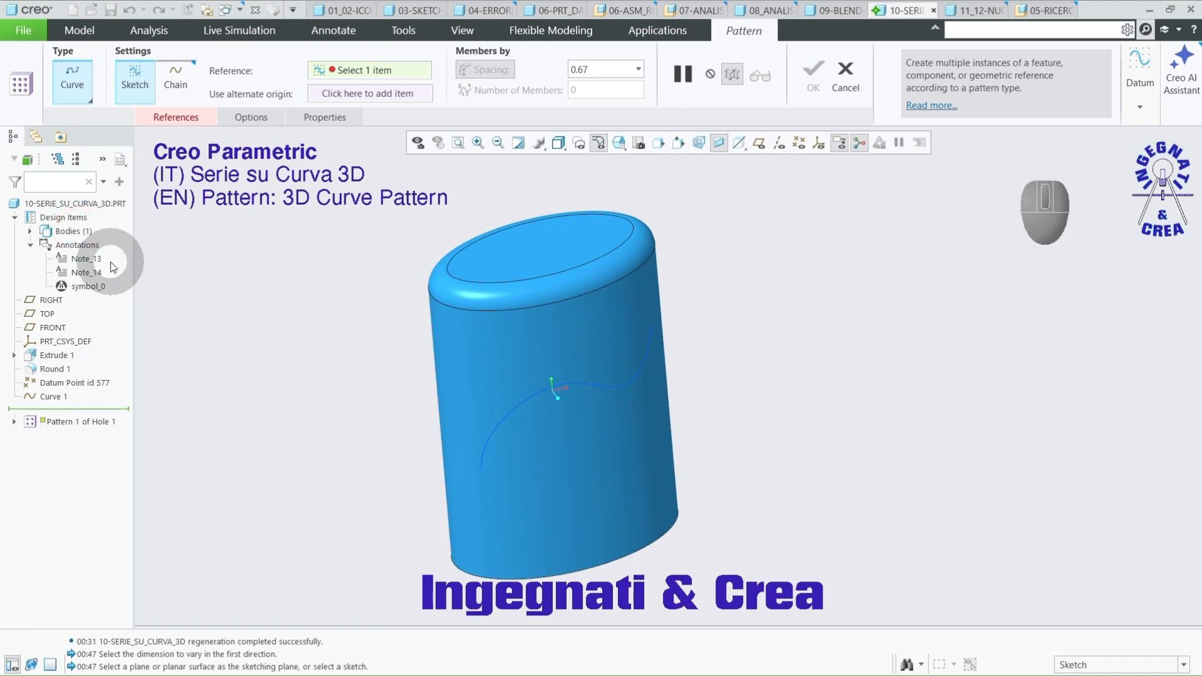
{"action": "left_click", "coordinate": [177, 85]}
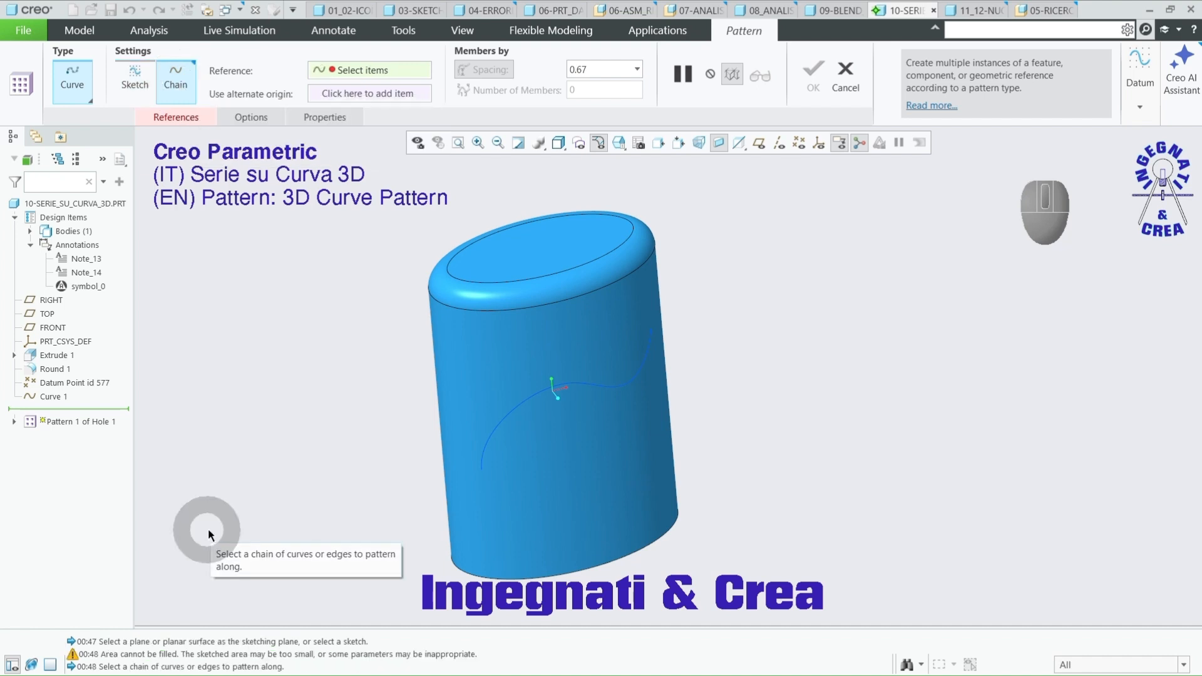
{"action": "left_click", "coordinate": [489, 439]}
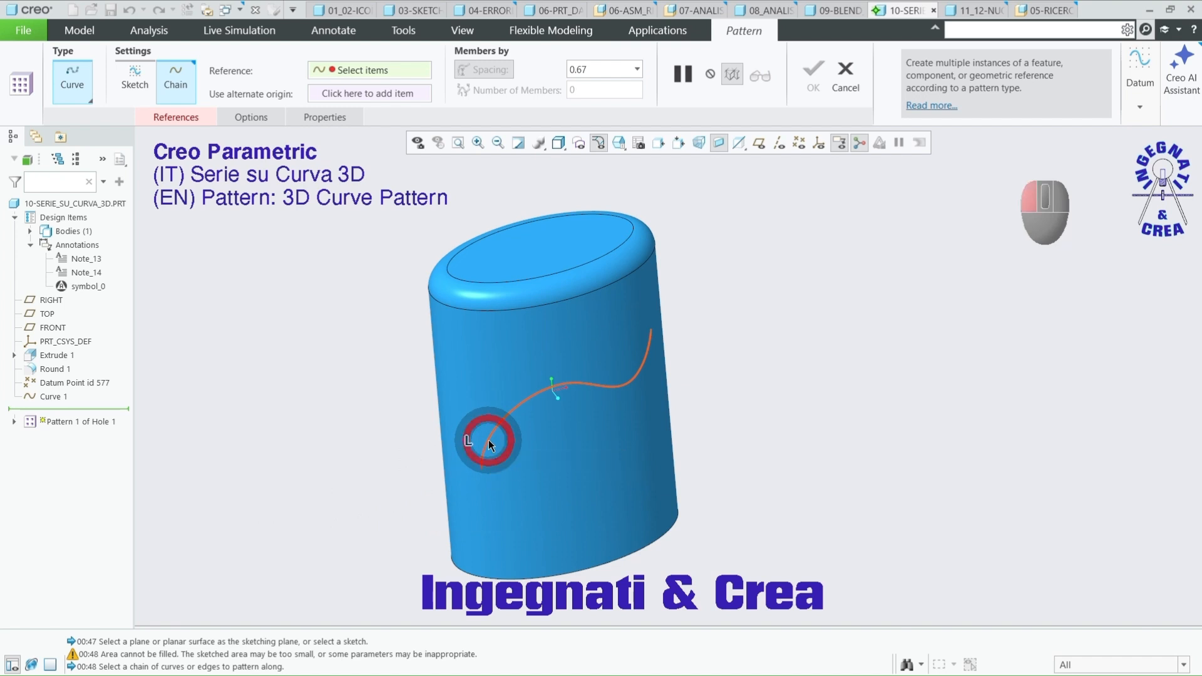
Set the spacing between the hole pattern members to 10 and turn on the display of datum points
{"action": "left_click", "coordinate": [598, 70]}
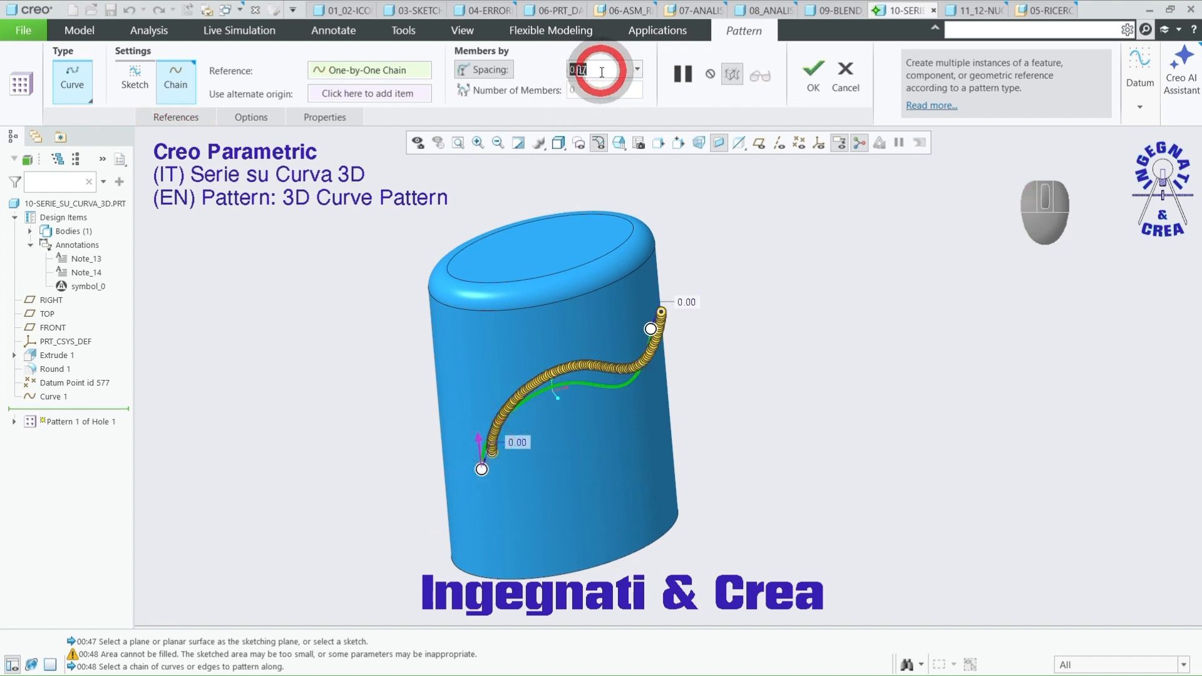
{"action": "type", "text": "10"}
{"action": "key", "text": "Return"}
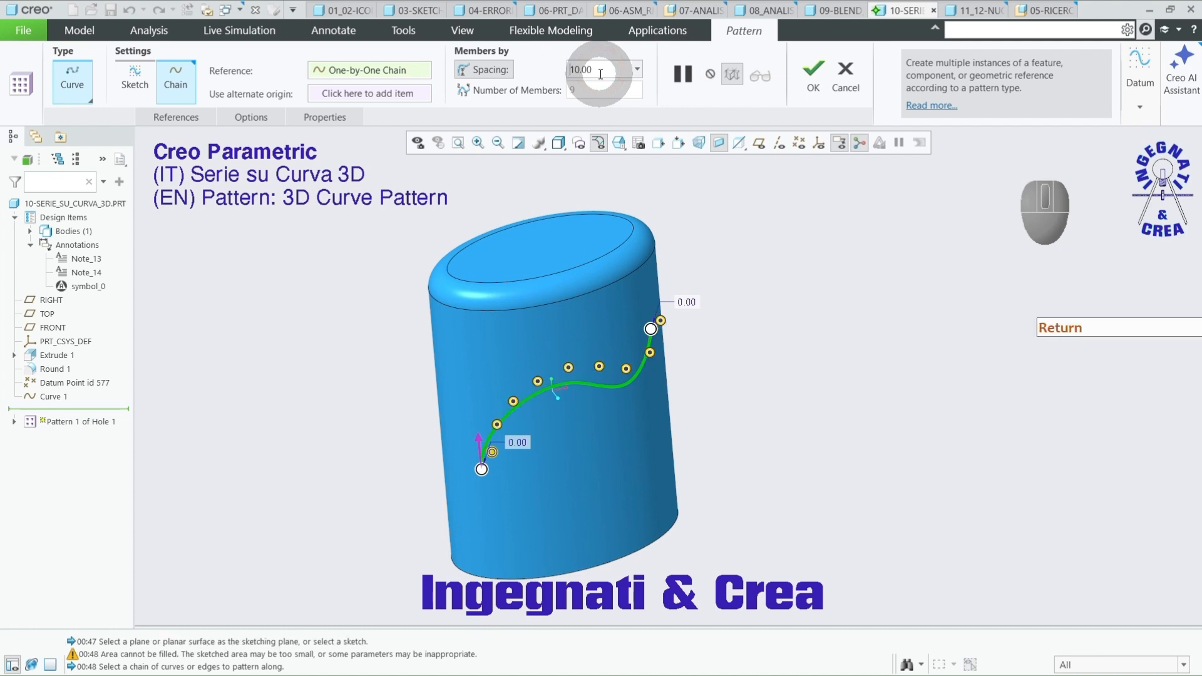
{"action": "left_click", "coordinate": [799, 143]}
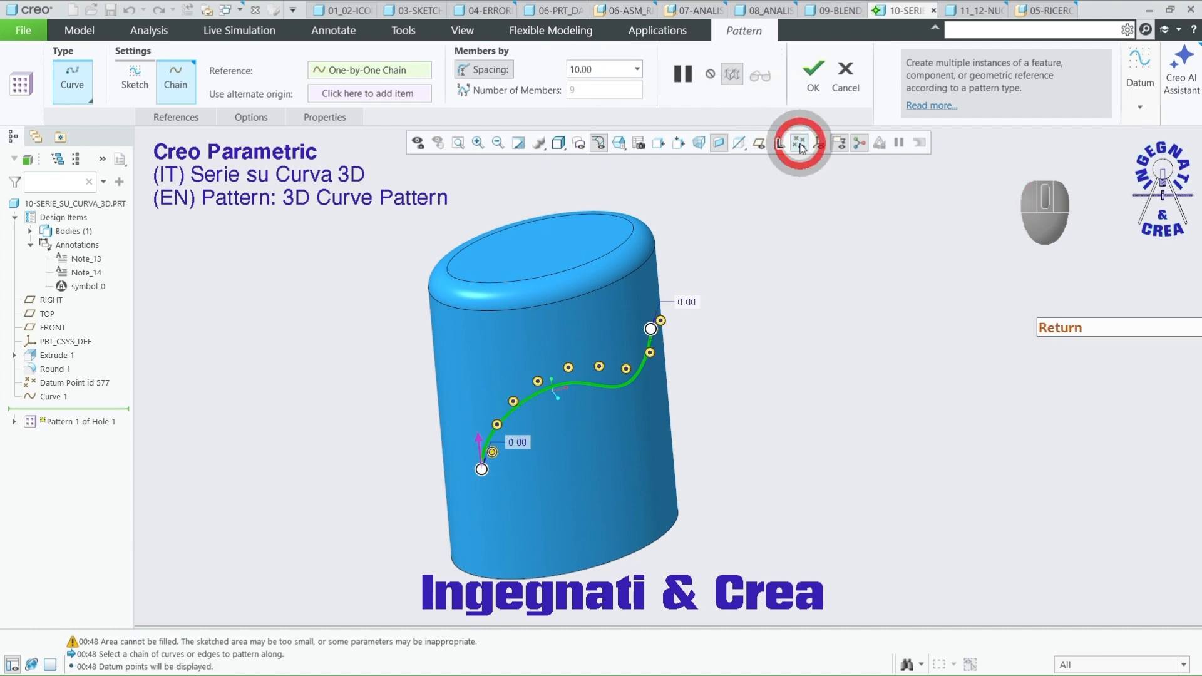
Set datum point PNT0 as the pattern's alternate origin, make the members follow the side surface's direction, and complete the curve pattern
{"action": "left_click", "coordinate": [388, 92]}
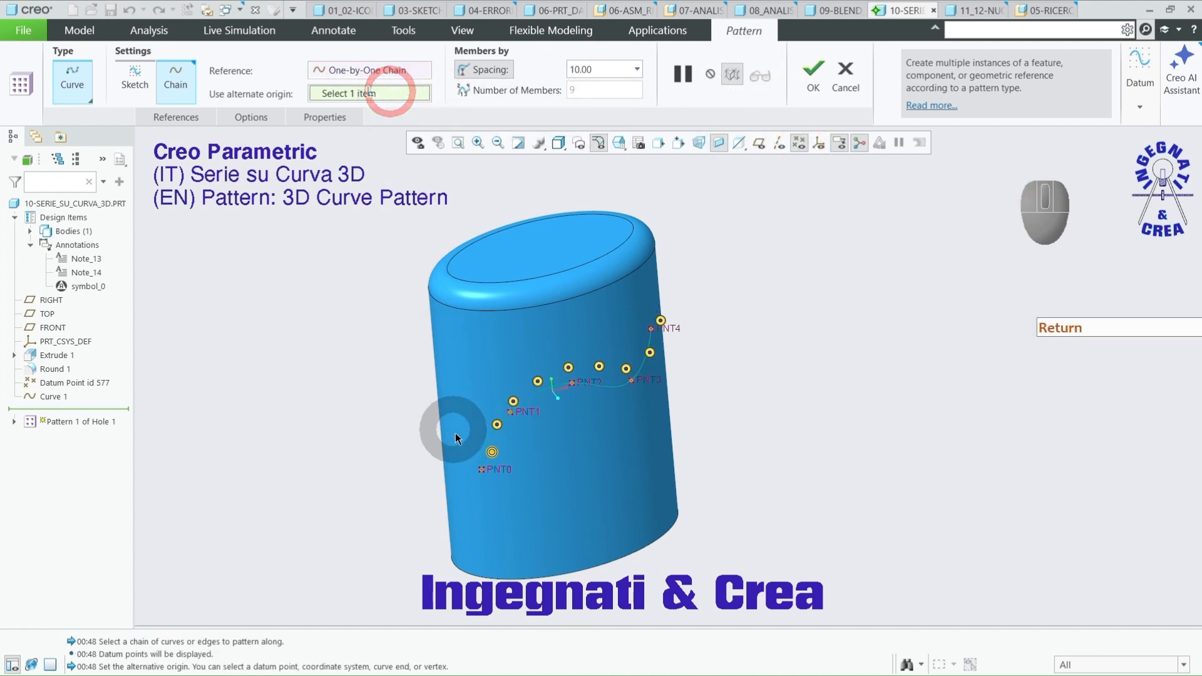
{"action": "left_click", "coordinate": [479, 470]}
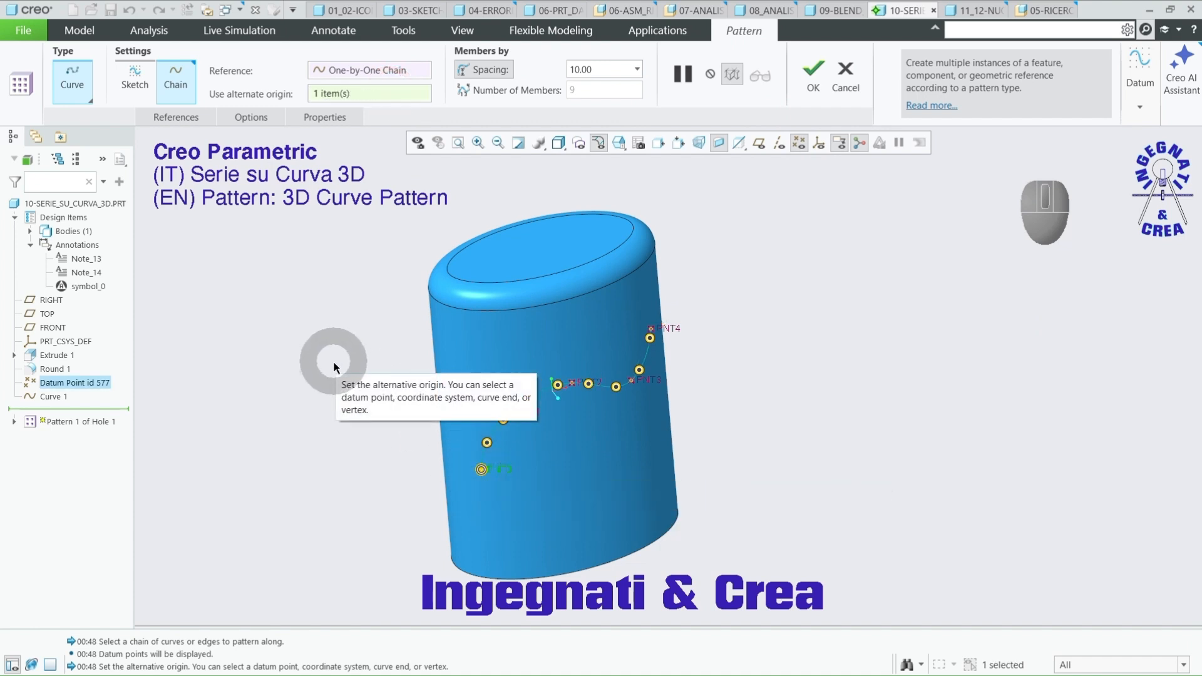
{"action": "left_click", "coordinate": [256, 117]}
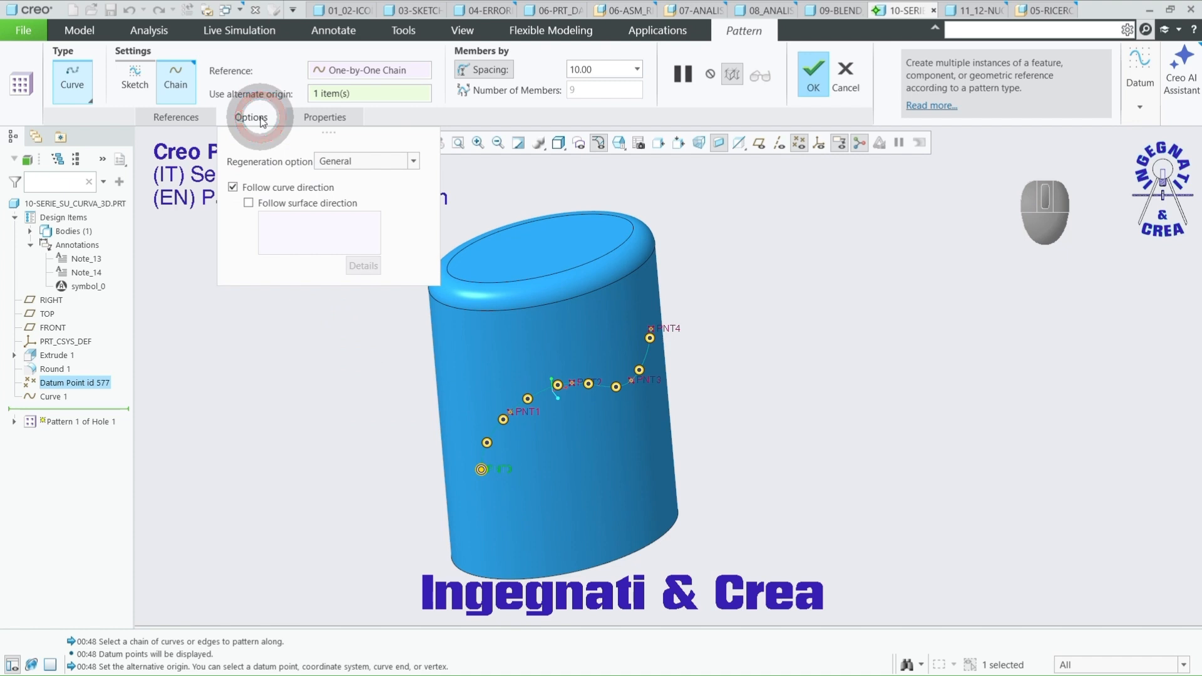
{"action": "left_click", "coordinate": [248, 203]}
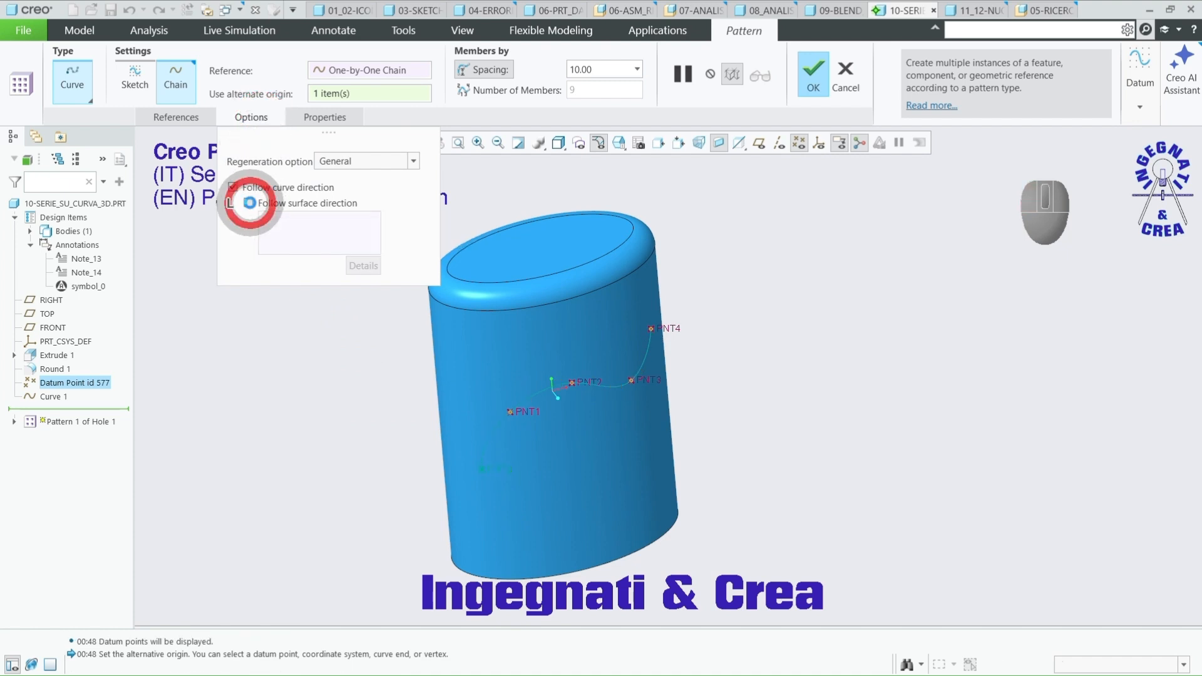
{"action": "left_click", "coordinate": [505, 363]}
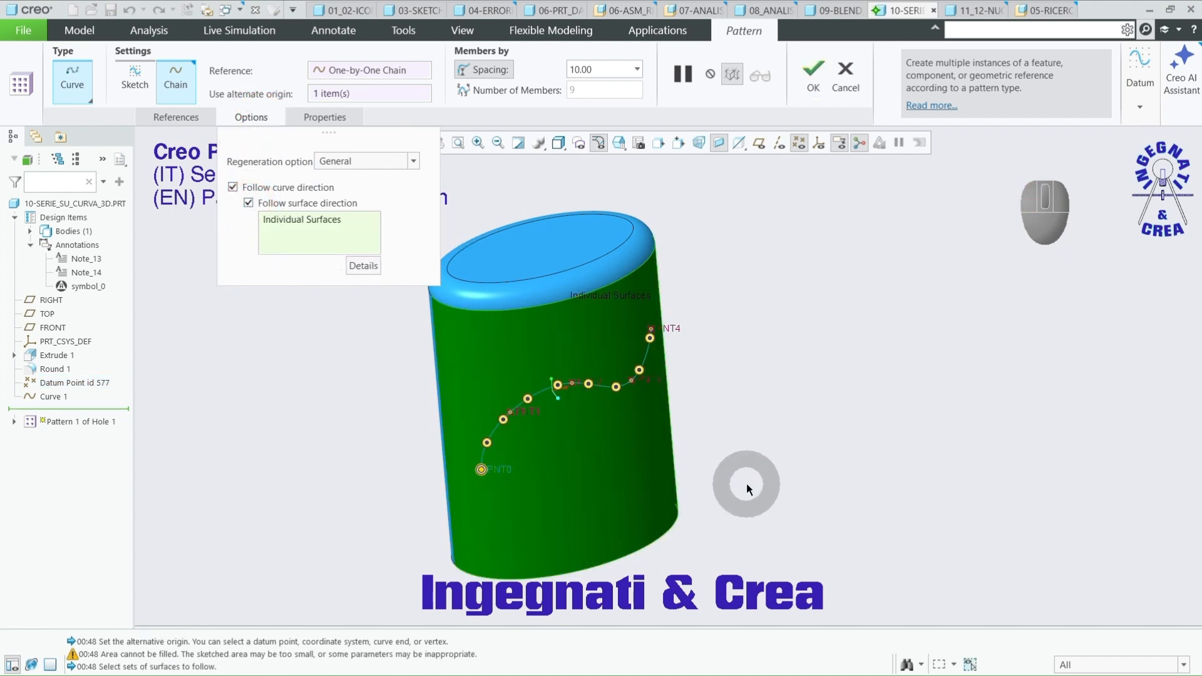
{"action": "left_click", "coordinate": [816, 77]}
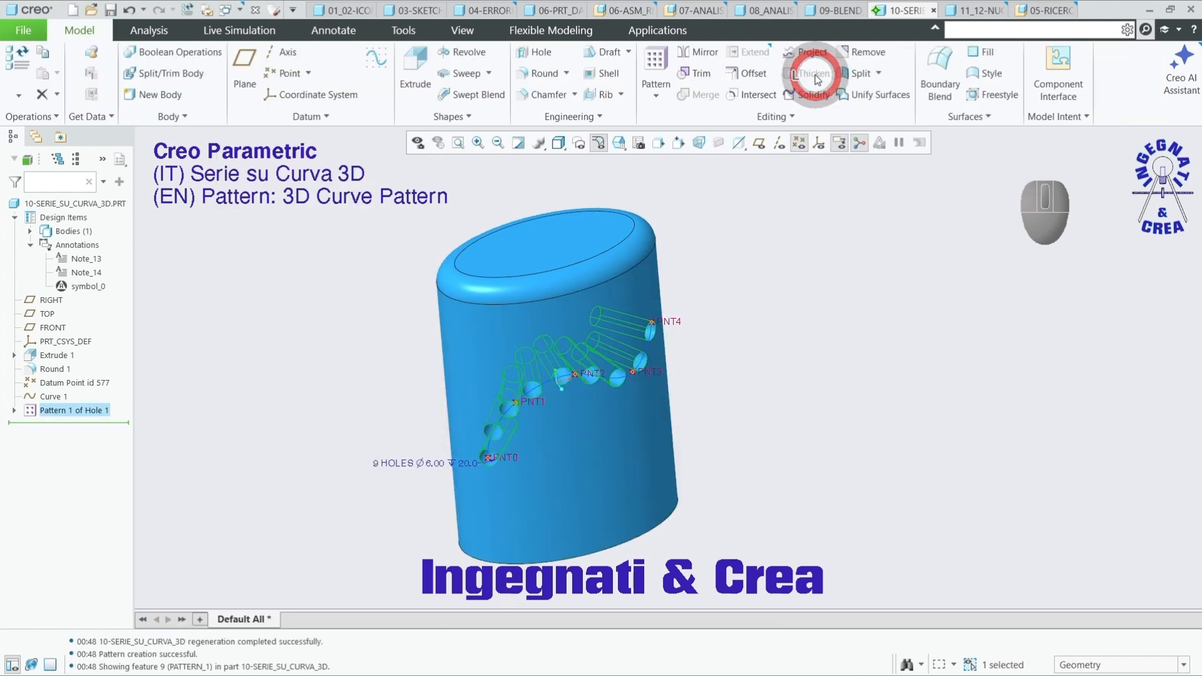
{"action": "left_click", "coordinate": [795, 261]}
{"action": "middle_click_drag", "start_coordinate": [795, 270], "coordinate": [788, 349]}
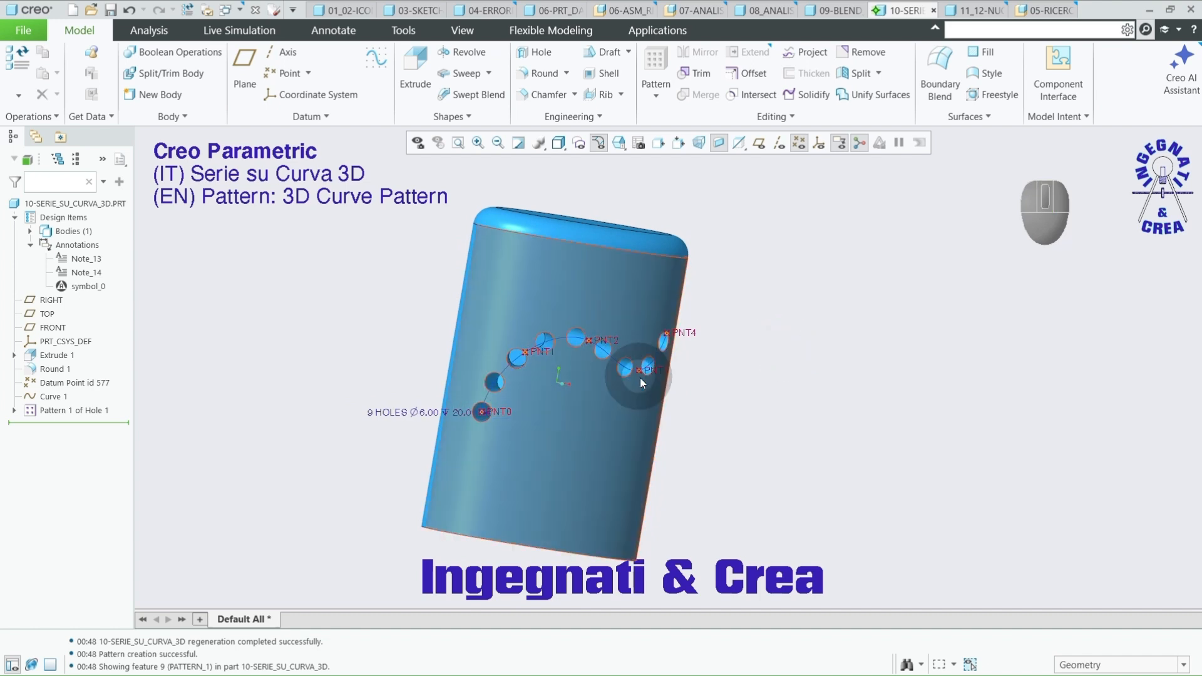
{"action": "middle_click_drag", "start_coordinate": [641, 378], "coordinate": [694, 398]}
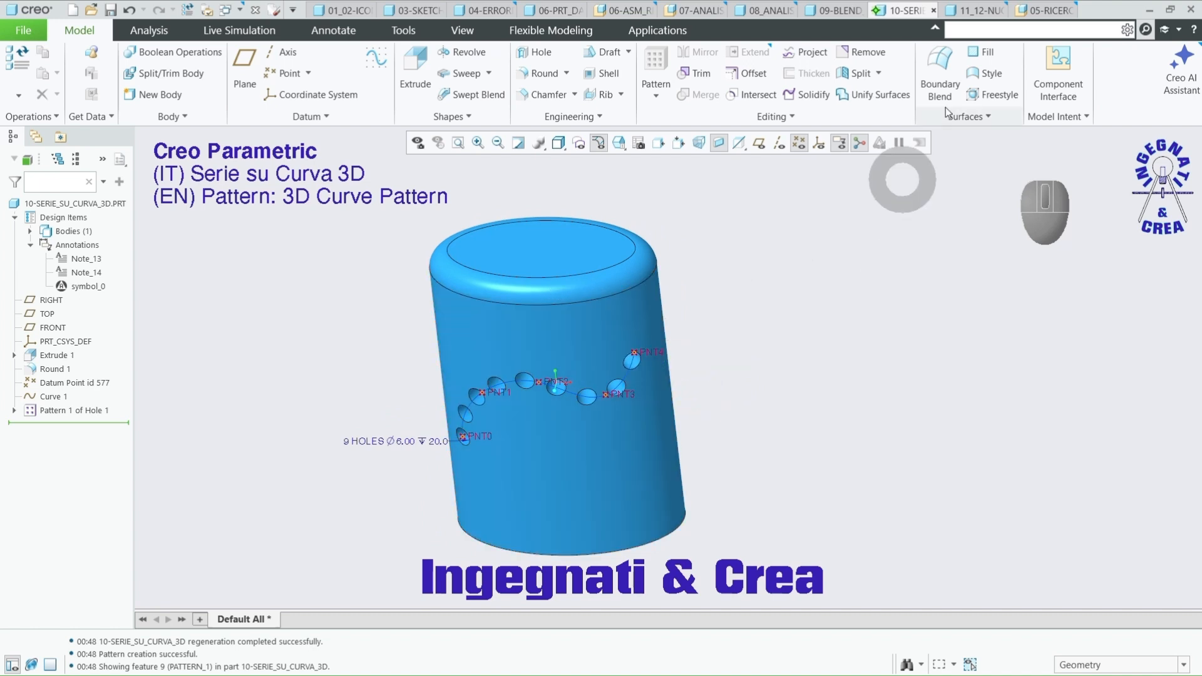
Switch to the 11_12-NUOVI_PARAM_EXPORT_DWG part and examine Body 1's sheetmetal preferences and the flat pattern's Reported Parameters options
{"action": "left_click", "coordinate": [981, 13]}
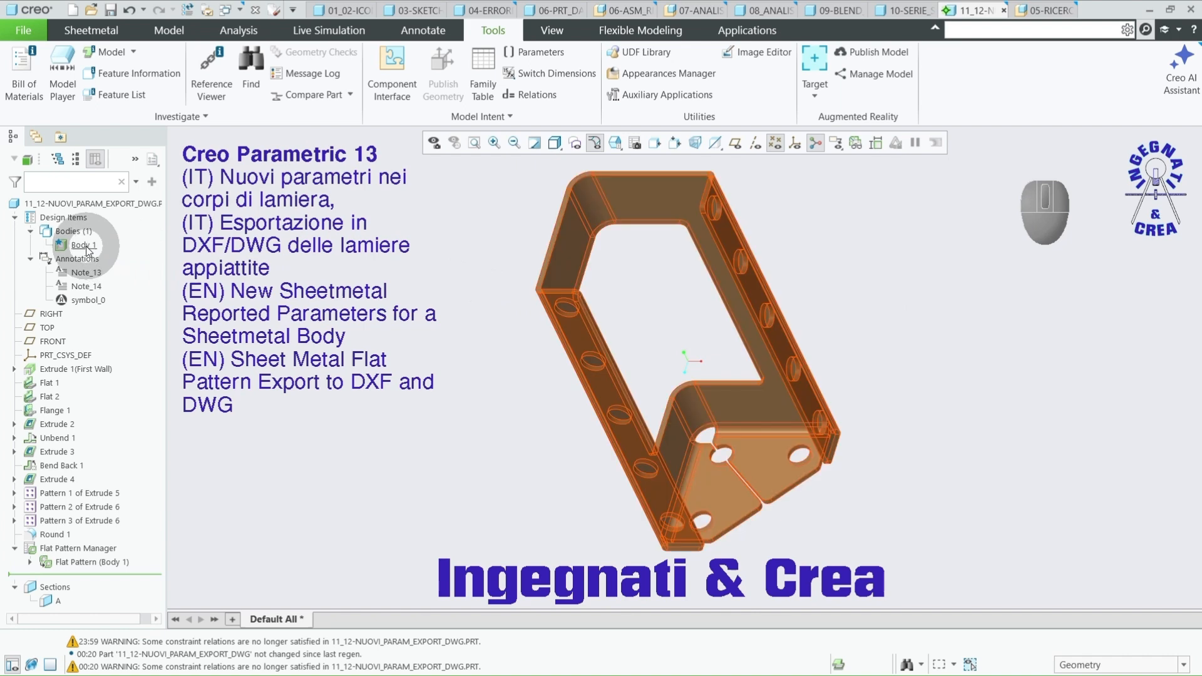
{"action": "left_click", "coordinate": [88, 249]}
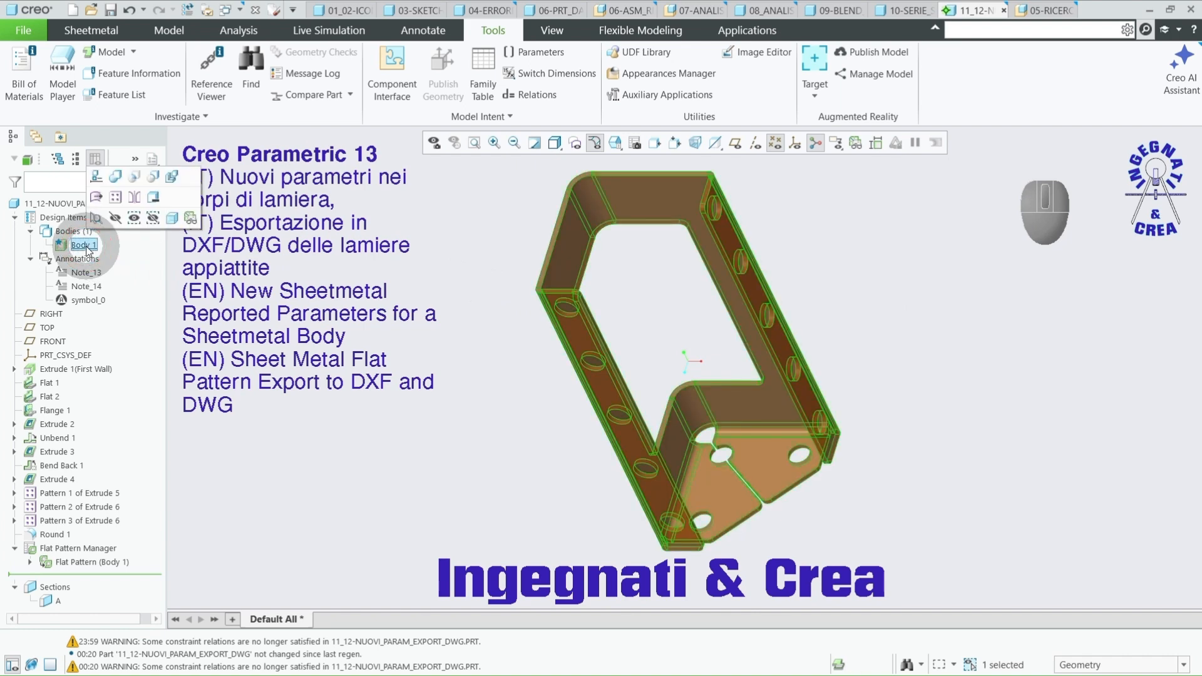
{"action": "right_click", "coordinate": [88, 249]}
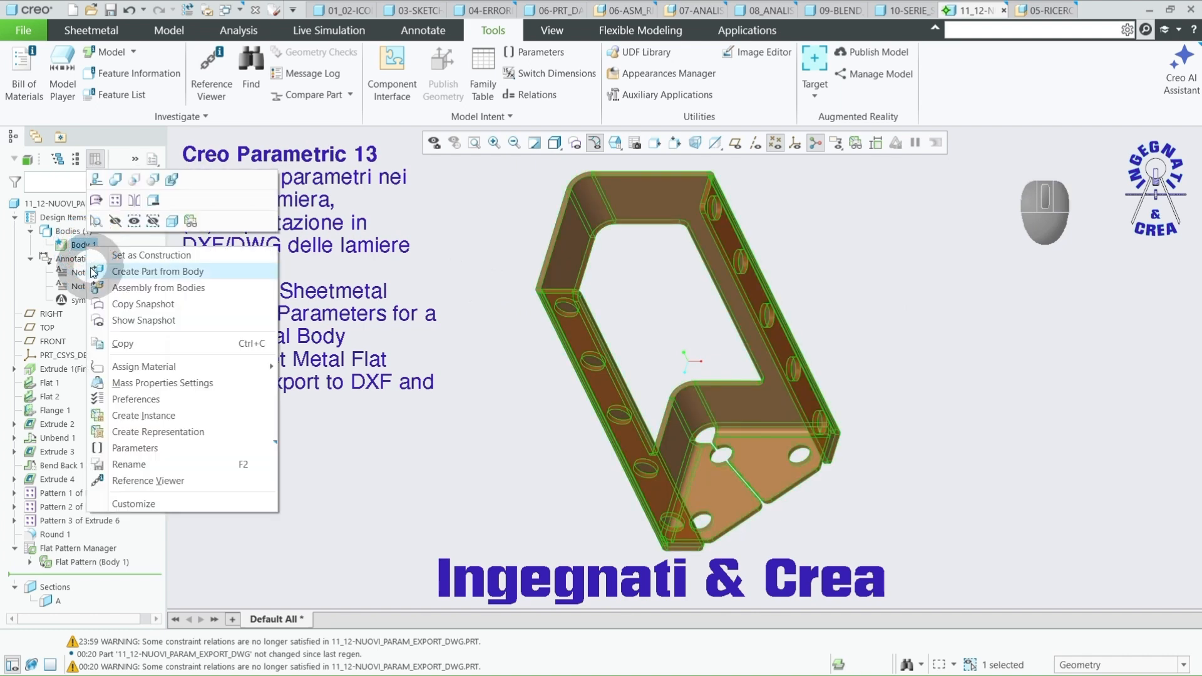
{"action": "left_click", "coordinate": [134, 400]}
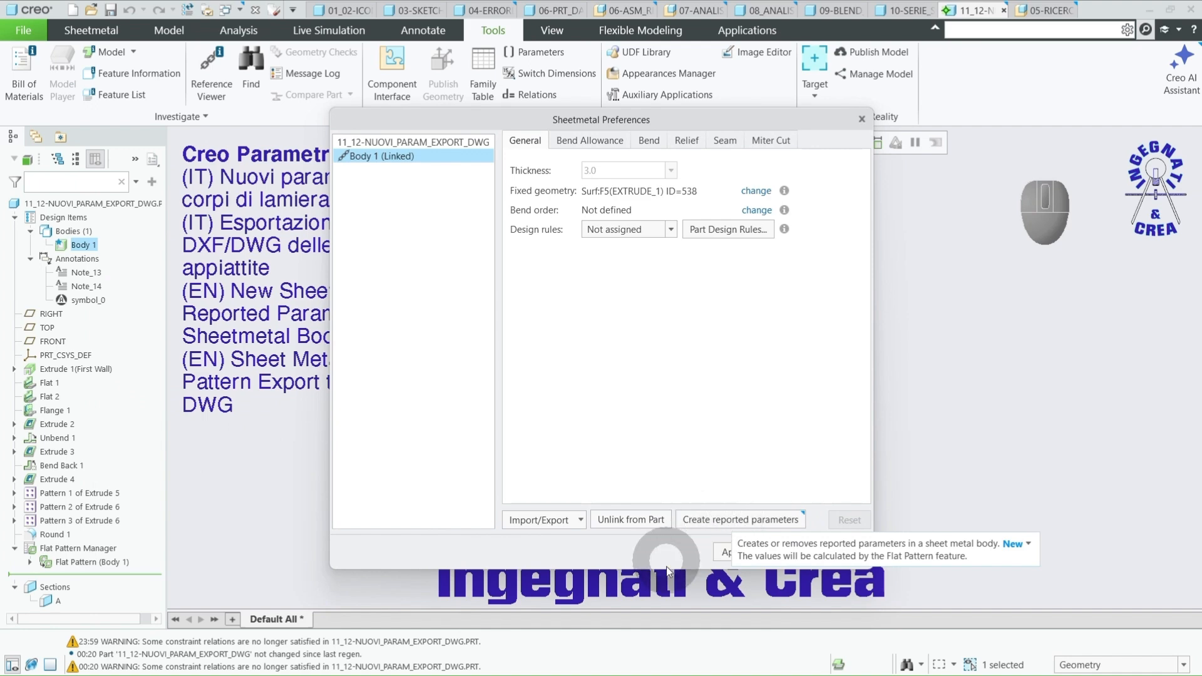
{"action": "left_click", "coordinate": [844, 552]}
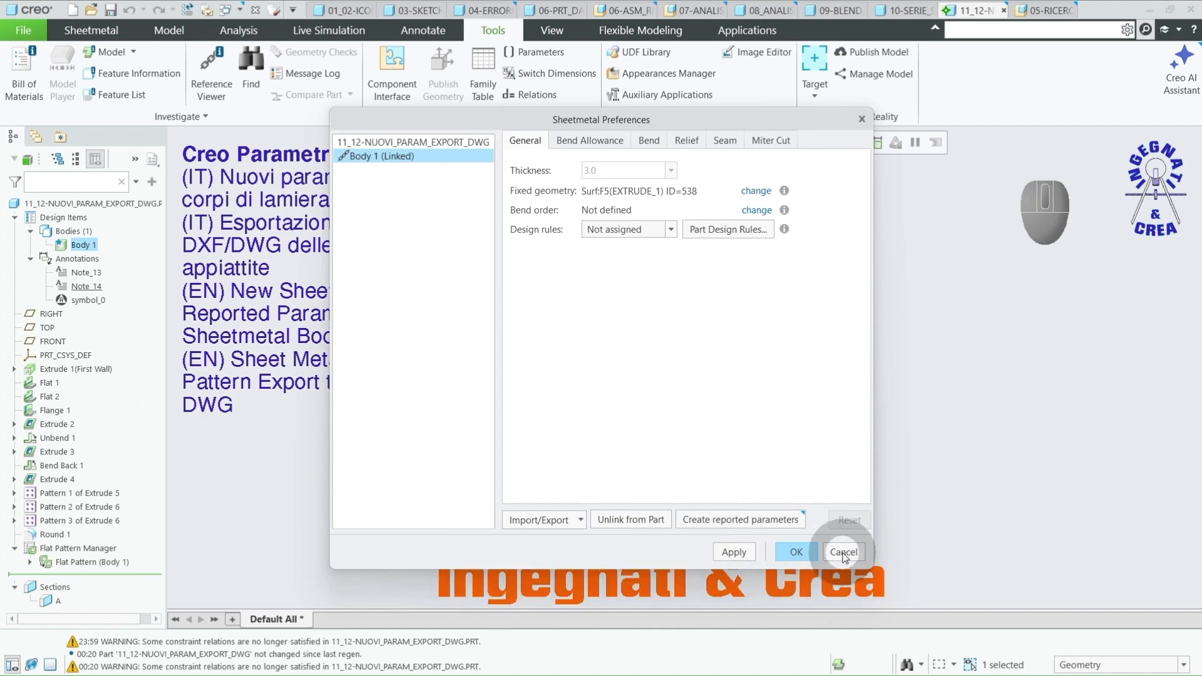
{"action": "left_click", "coordinate": [843, 553]}
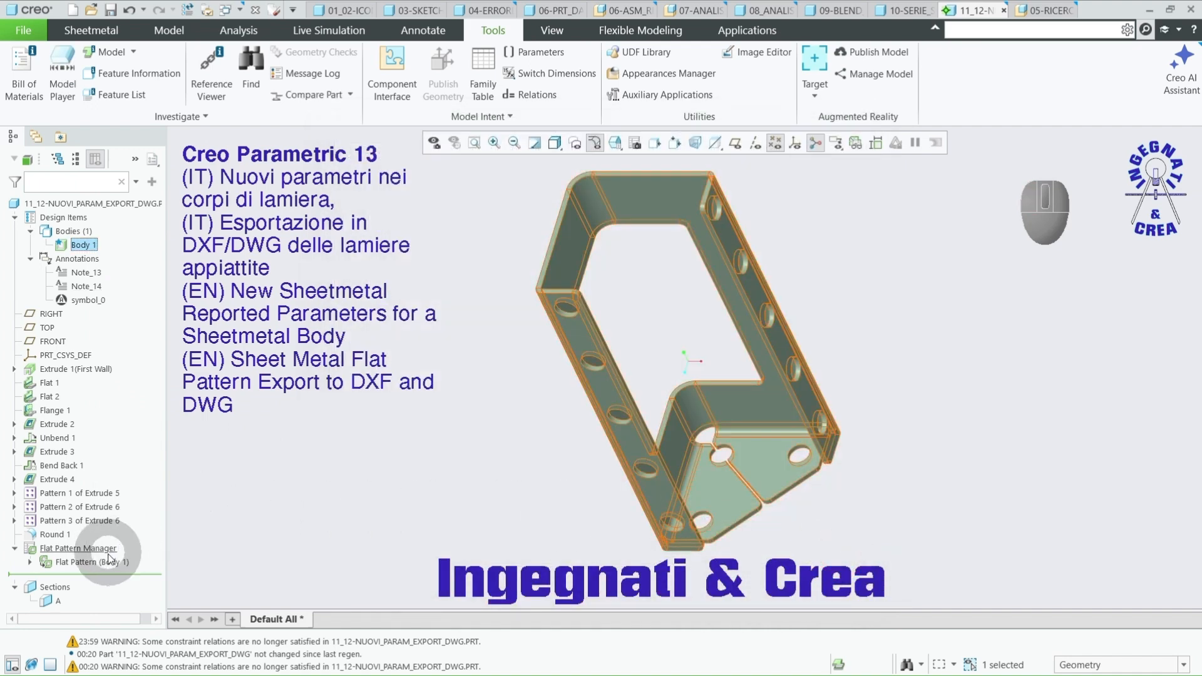
{"action": "right_click", "coordinate": [111, 566]}
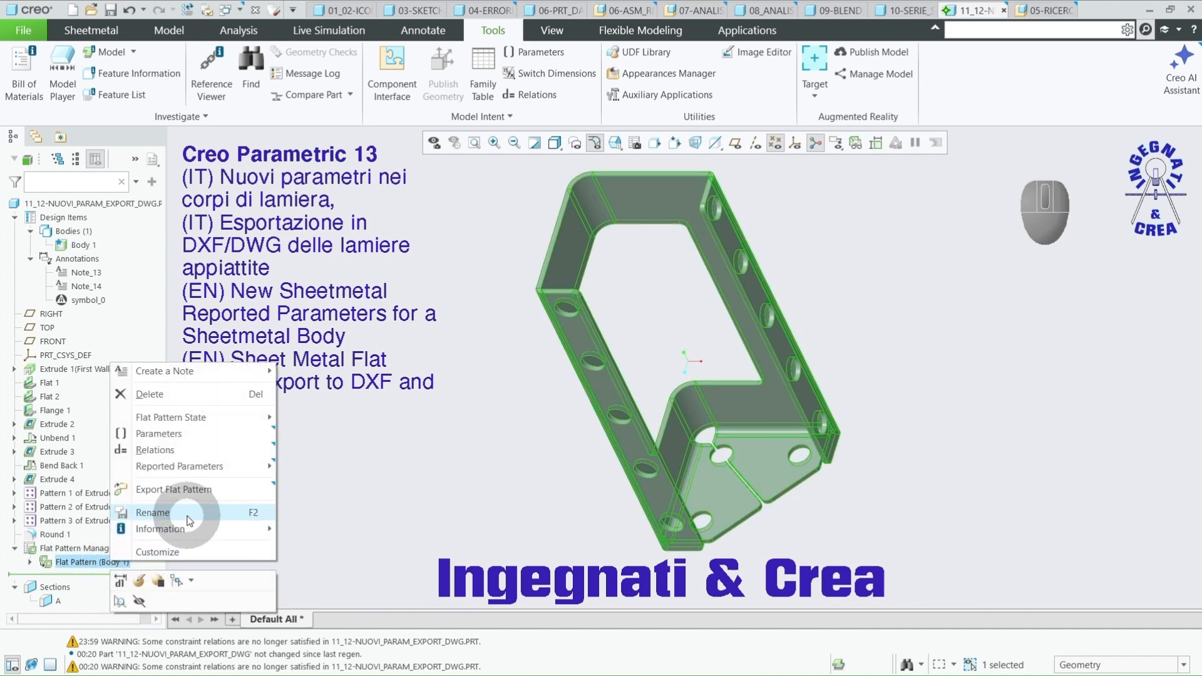
{"action": "mouse_move", "coordinate": [209, 474]}
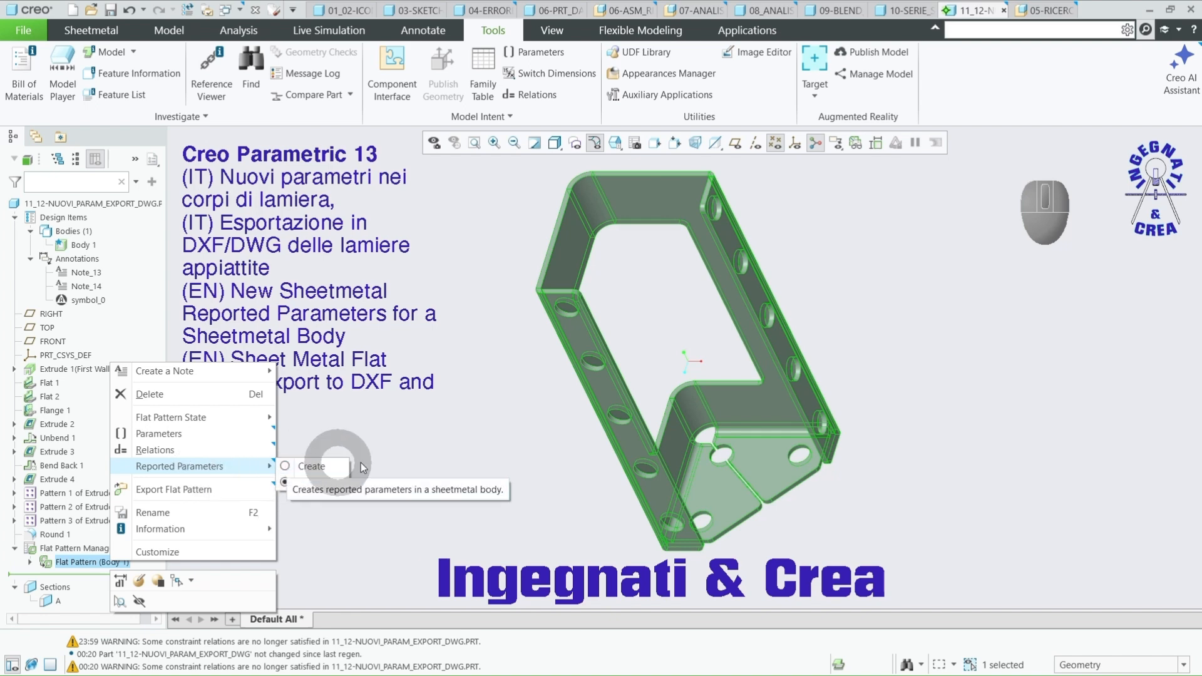
Create reported parameters for Body 1 through its sheetmetal preferences and accept the change
{"action": "left_click", "coordinate": [80, 244]}
{"action": "right_click", "coordinate": [80, 246]}
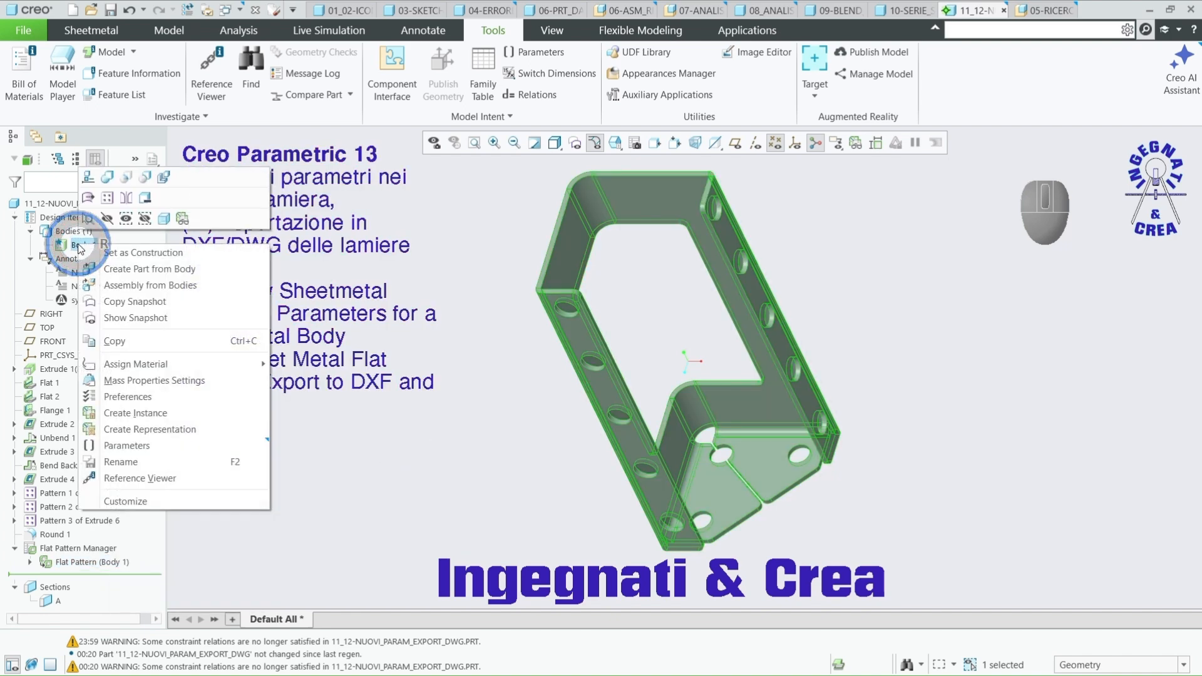
{"action": "left_click", "coordinate": [123, 399]}
{"action": "left_click", "coordinate": [726, 524]}
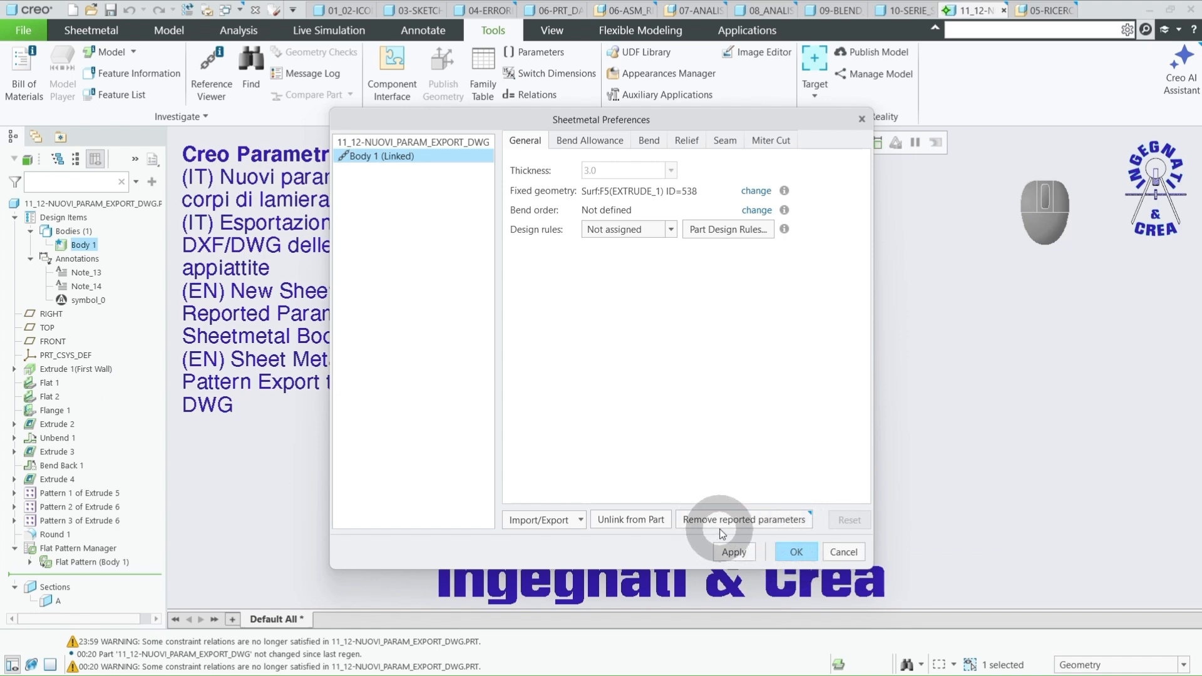
{"action": "left_click", "coordinate": [795, 554]}
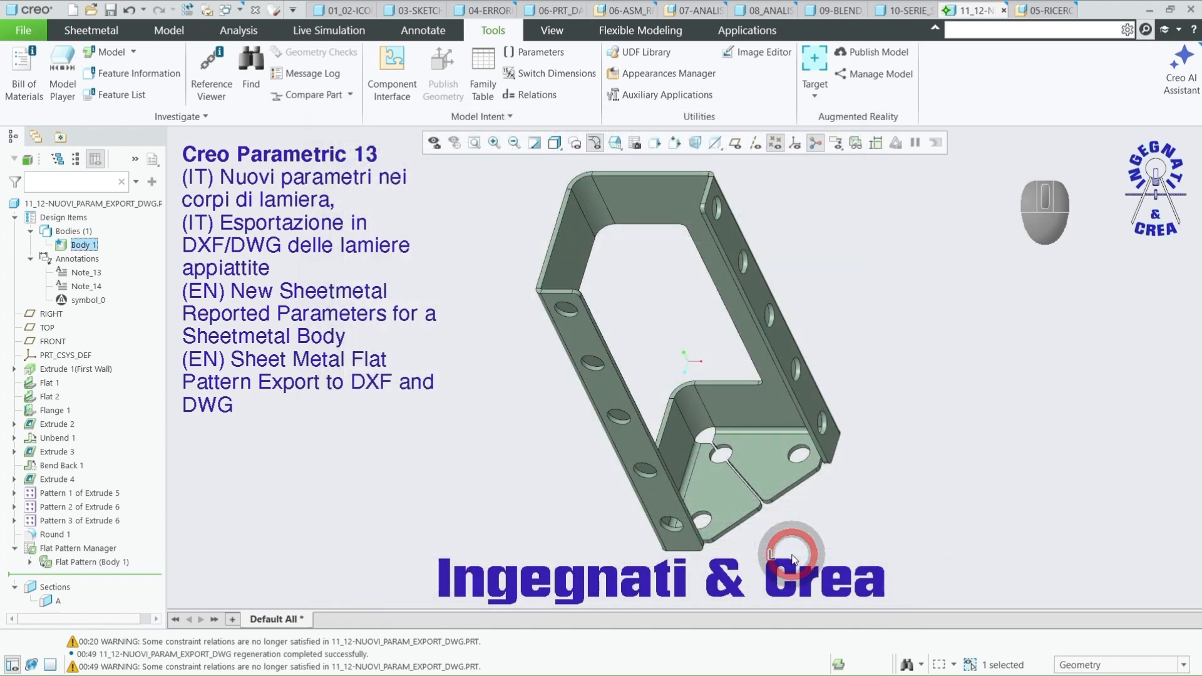
Examine Body 1's parameters with the list limited to Sheetmetal reported parameters
{"action": "right_click", "coordinate": [83, 245]}
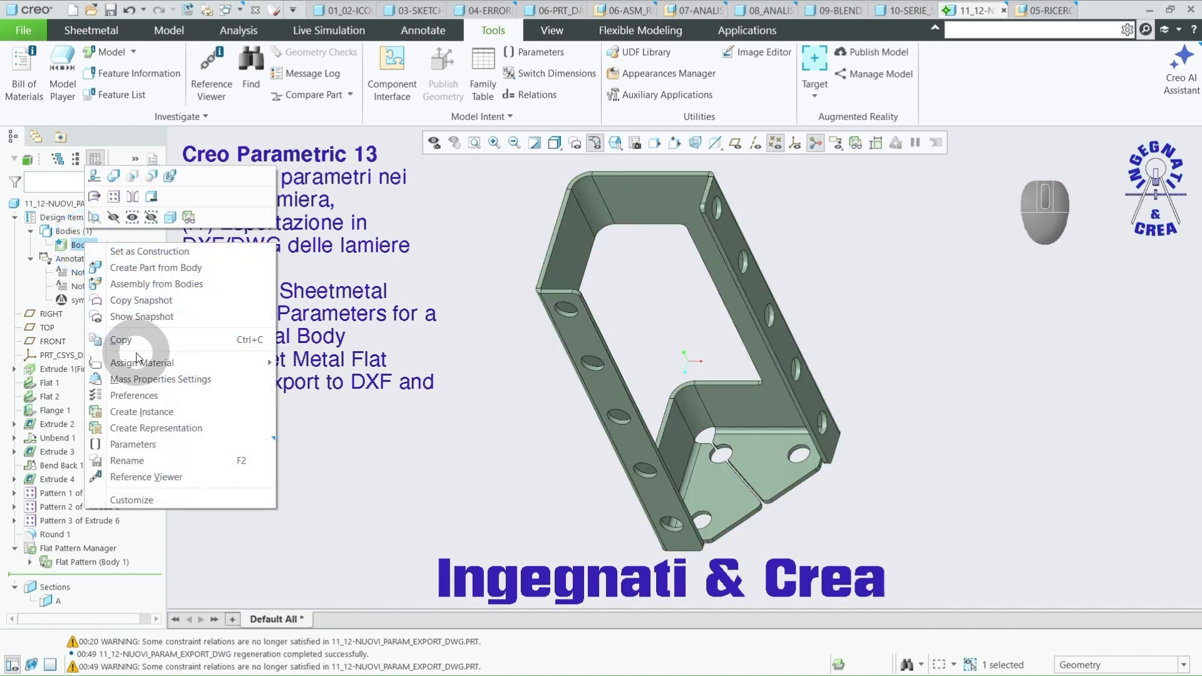
{"action": "left_click", "coordinate": [141, 445]}
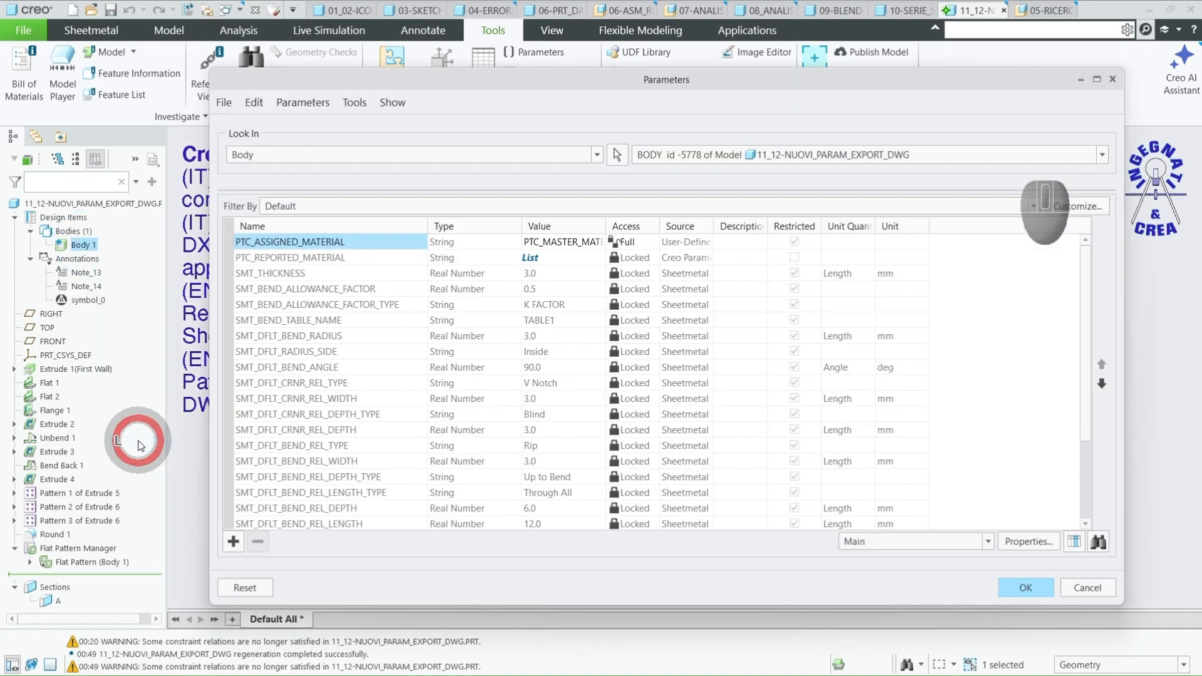
{"action": "left_click", "coordinate": [988, 542]}
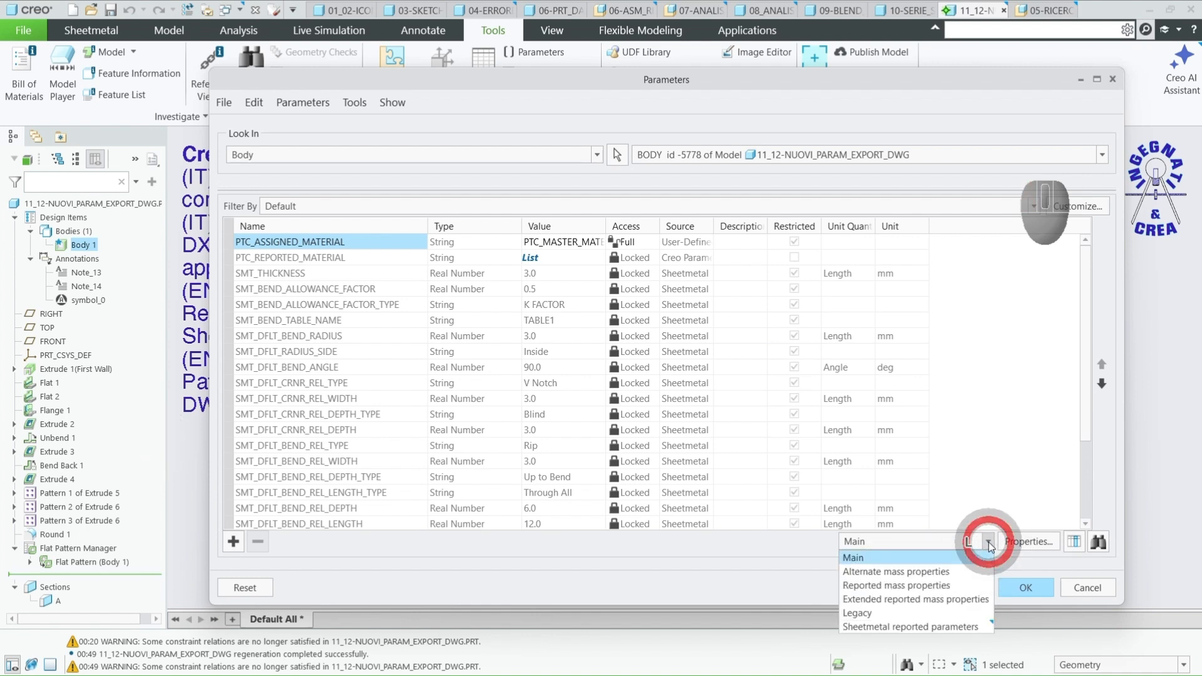
{"action": "left_click", "coordinate": [972, 627]}
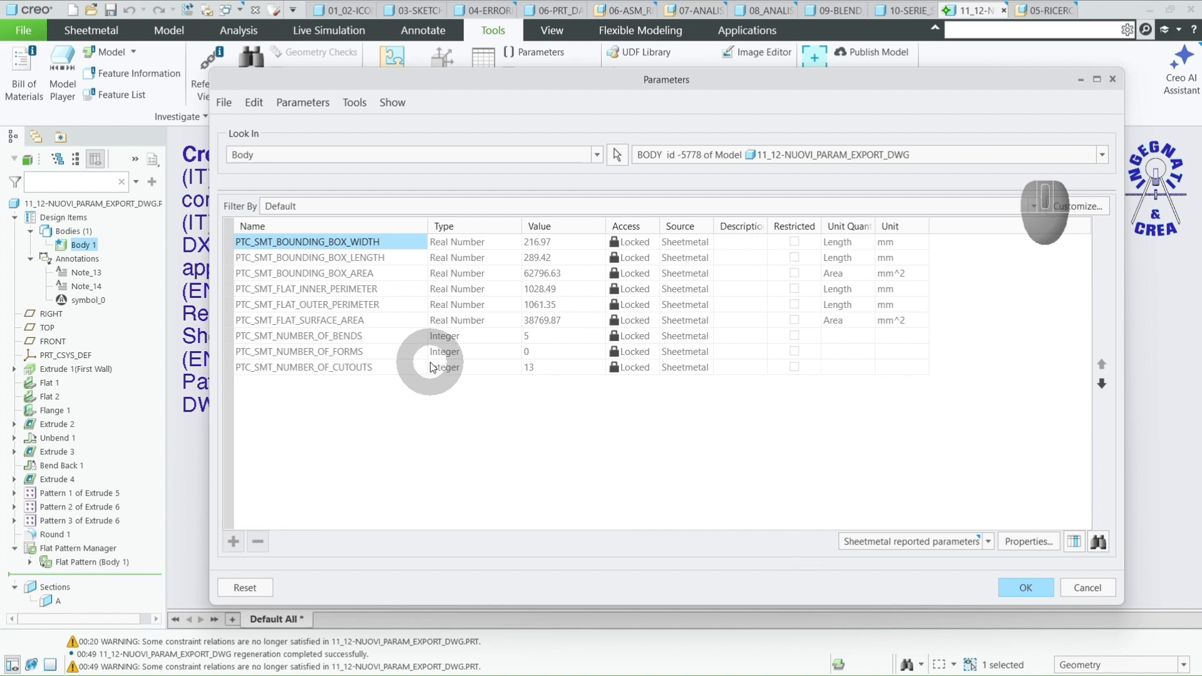
{"action": "left_click", "coordinate": [400, 244]}
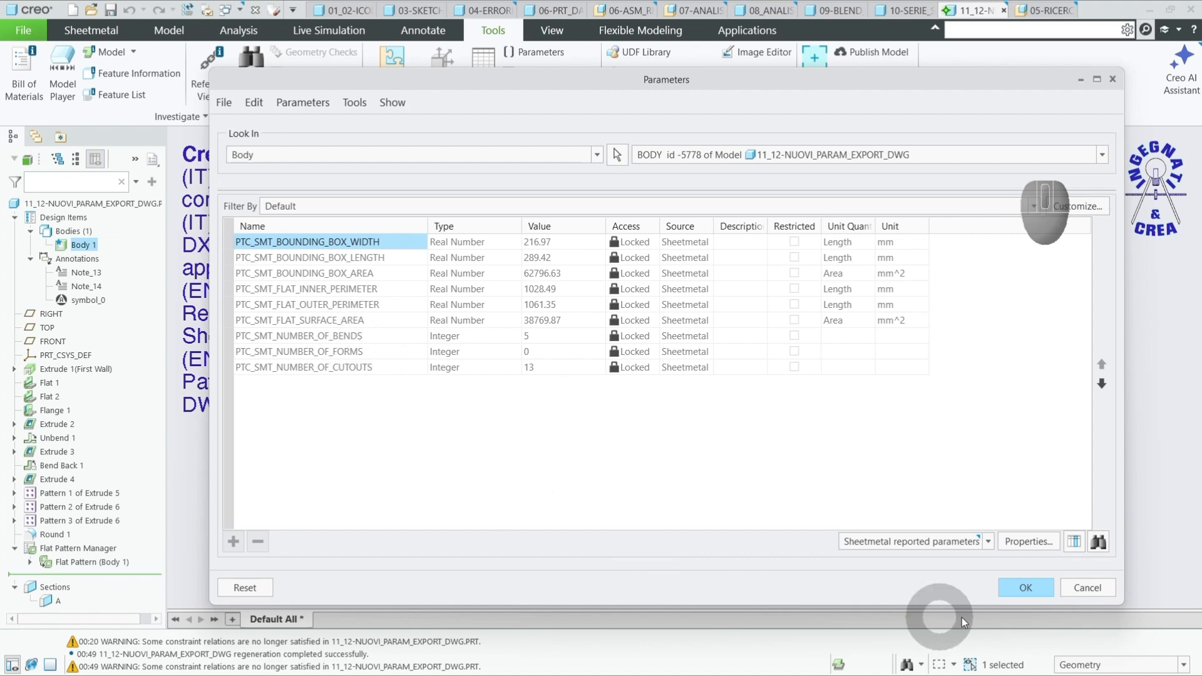
{"action": "left_click", "coordinate": [1027, 587]}
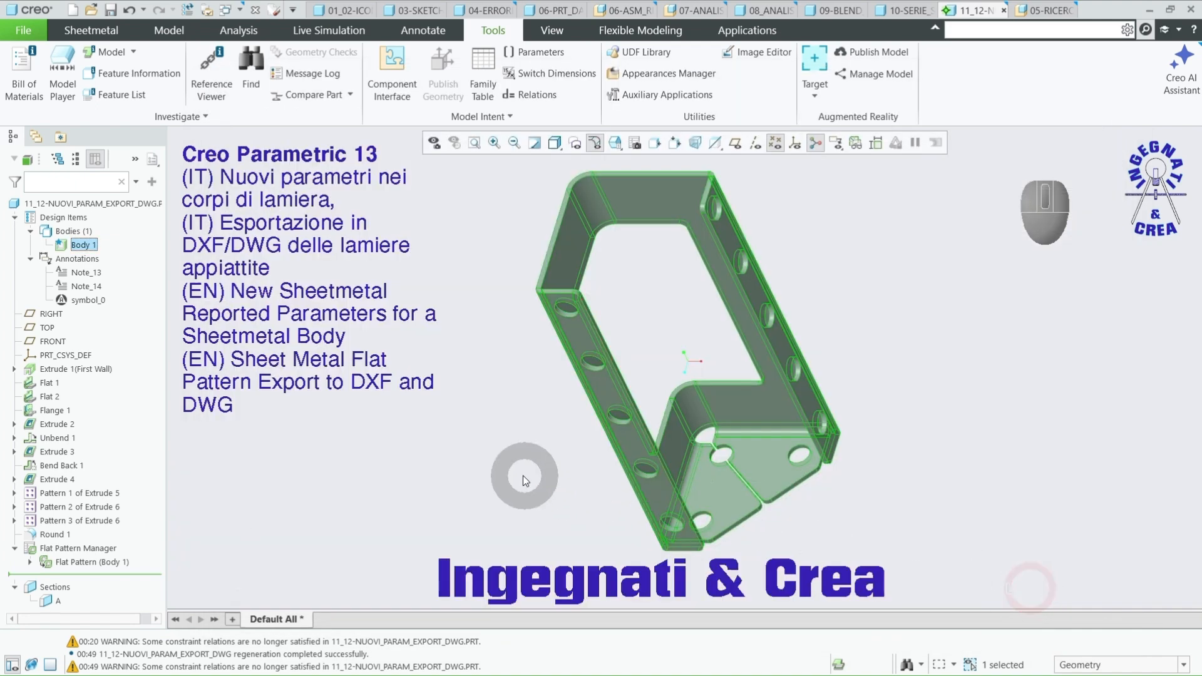
{"action": "left_click", "coordinate": [495, 473]}
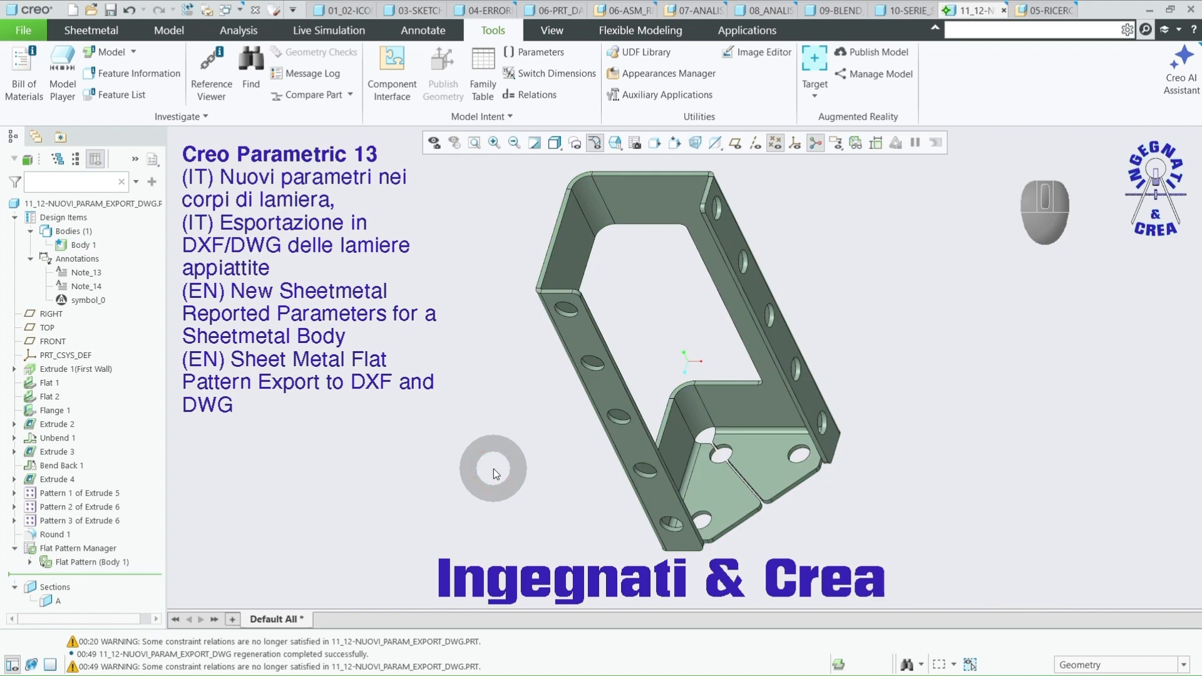
Export the Body 1 flat pattern in DWG format as 11_12-nuovi_param_export_dwg_body_1
{"action": "left_click", "coordinate": [118, 563]}
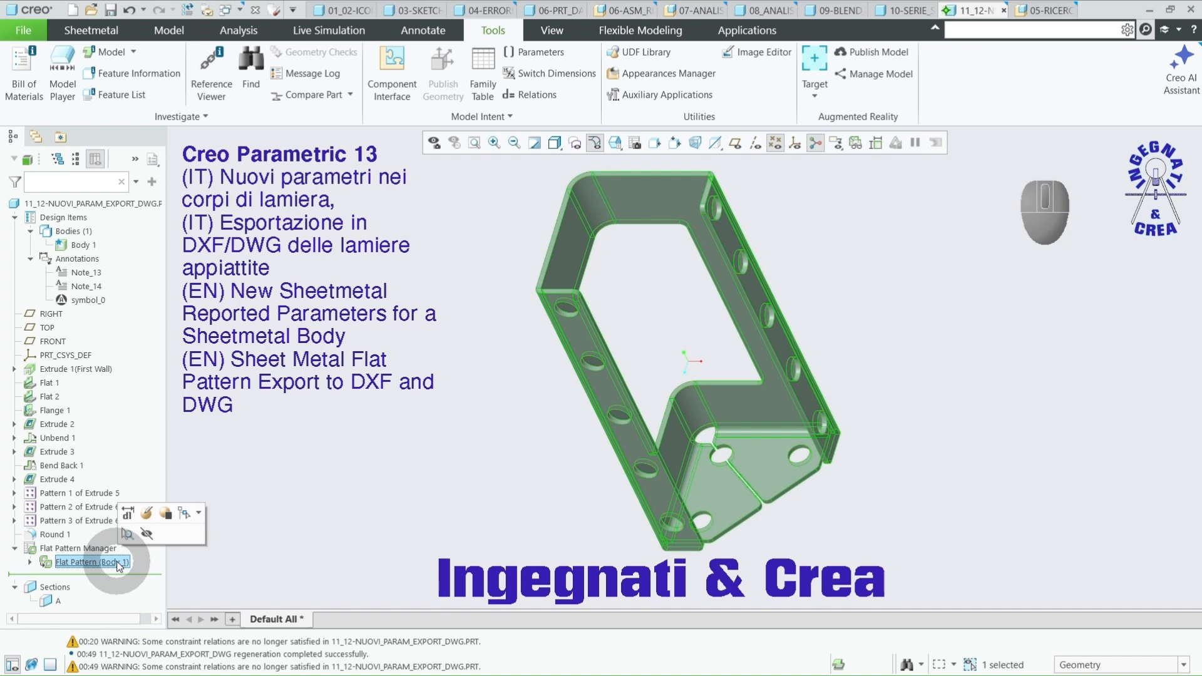
{"action": "right_click", "coordinate": [119, 565]}
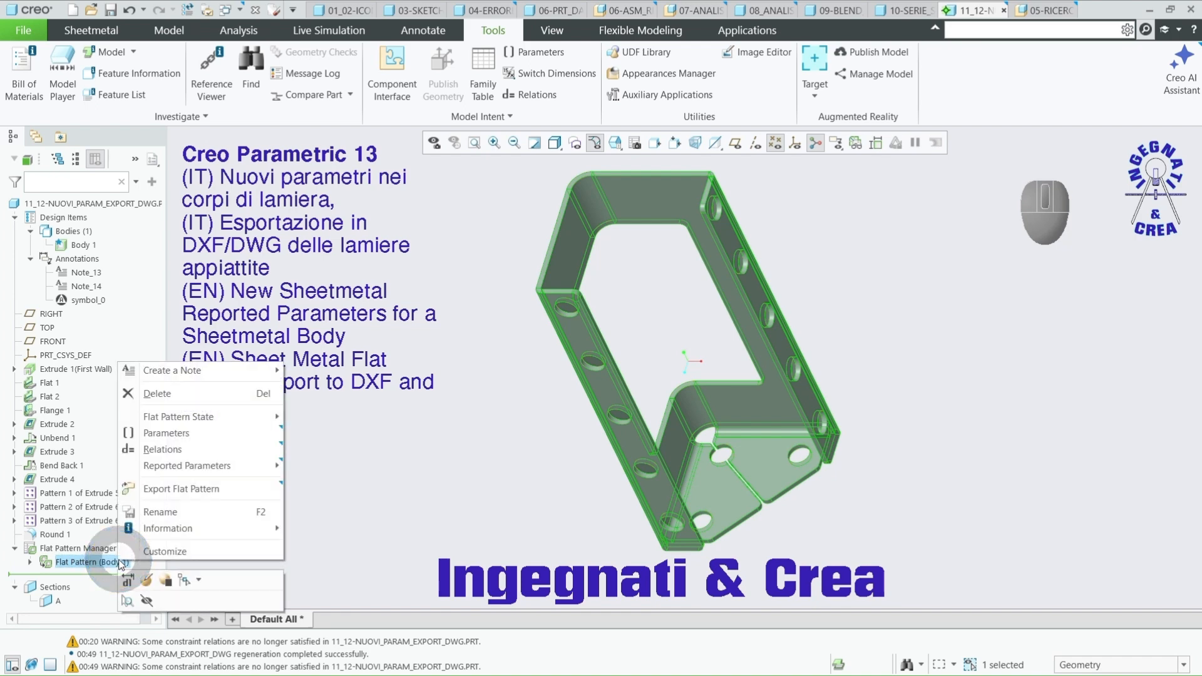
{"action": "left_click", "coordinate": [189, 491]}
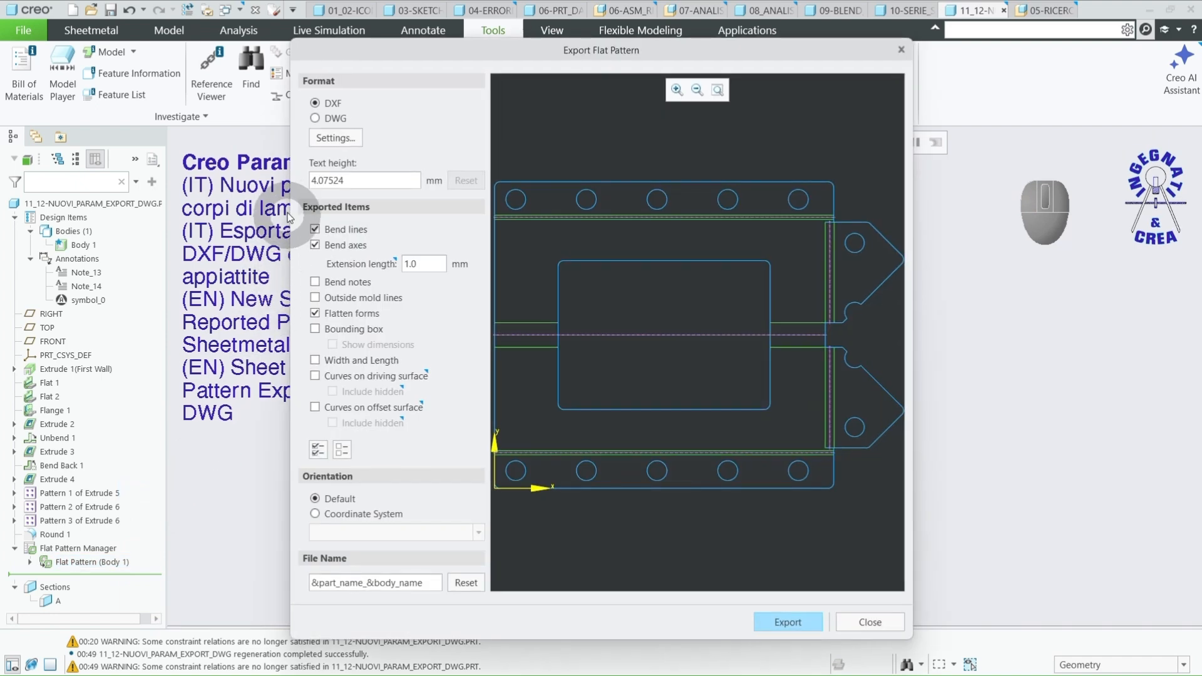
{"action": "left_click", "coordinate": [338, 119]}
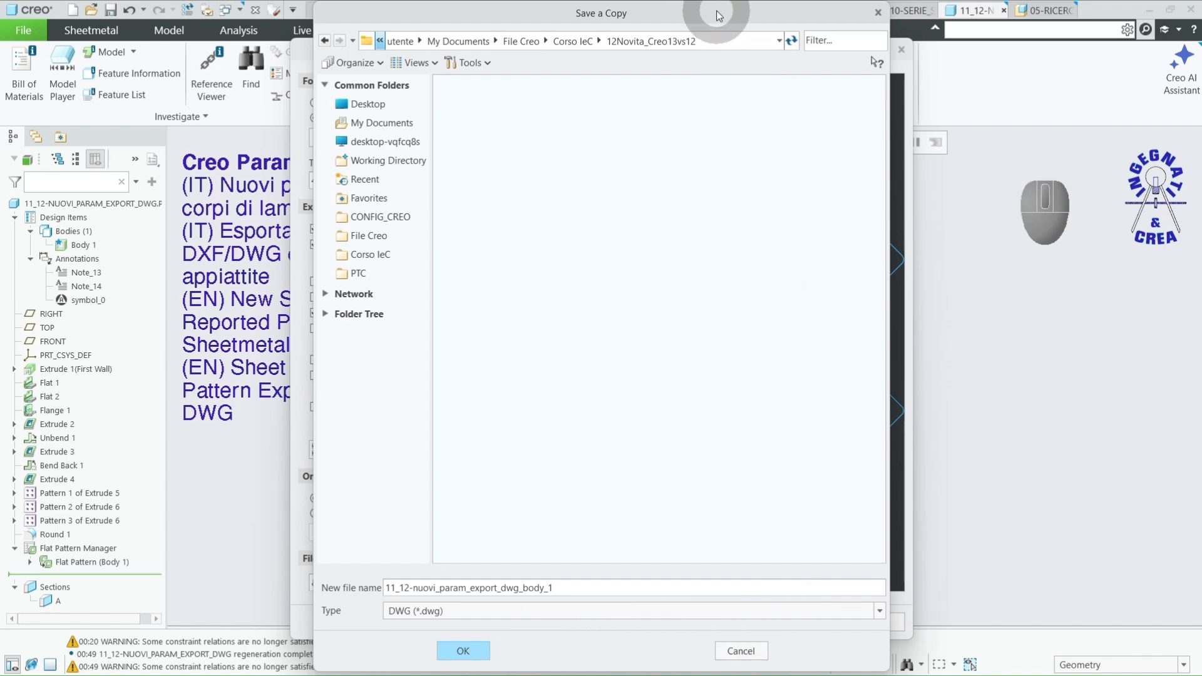
{"action": "left_click_drag", "start_coordinate": [717, 15], "coordinate": [484, 13]}
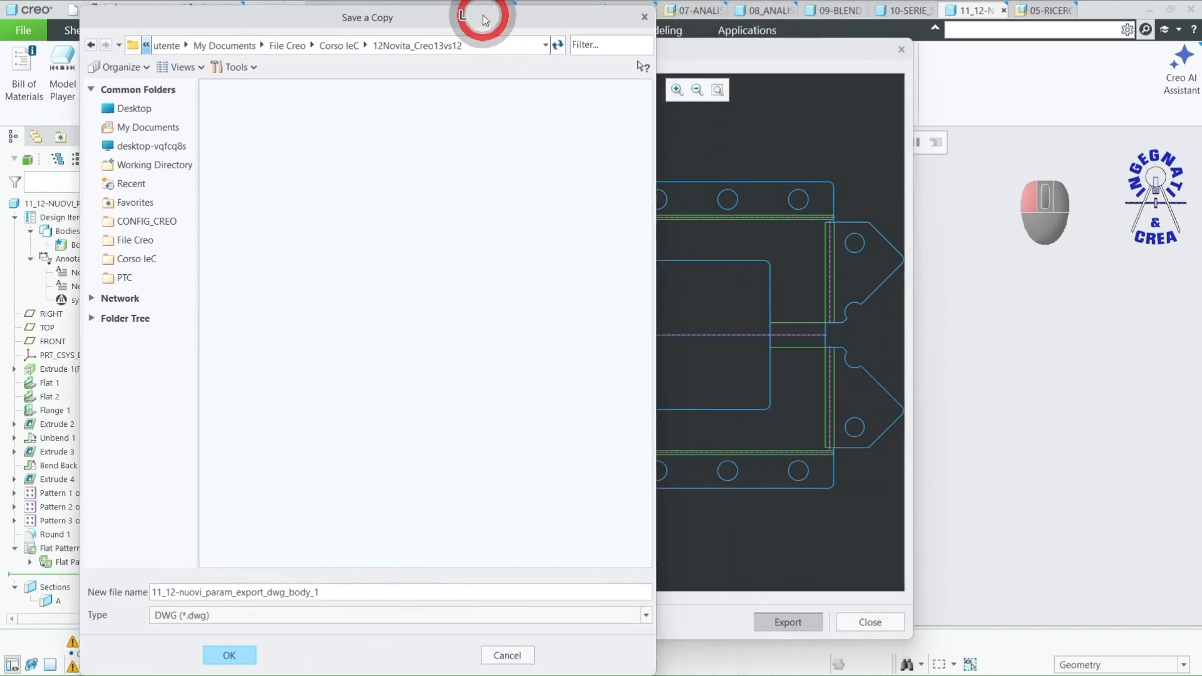
{"action": "left_click", "coordinate": [230, 653]}
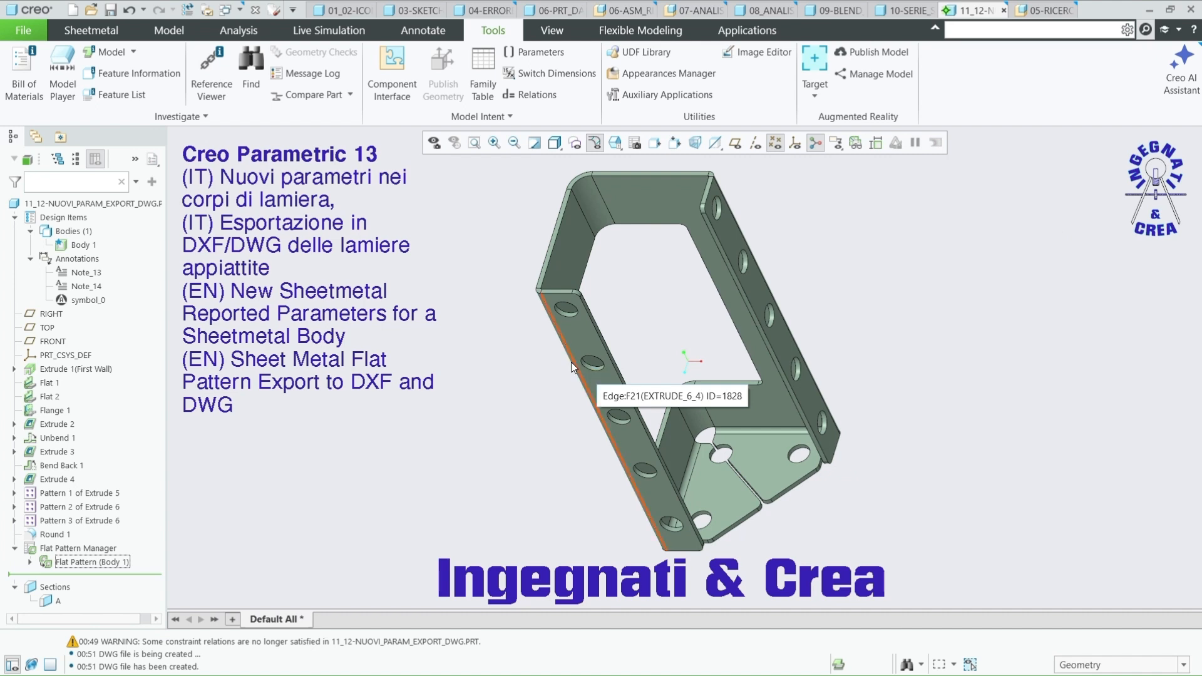
List all file types in the 12Novita_Creo13vs12 folder and choose 11_12-nuovi_param_export_dwg_body_1.dwg for import
{"action": "left_click", "coordinate": [90, 12]}
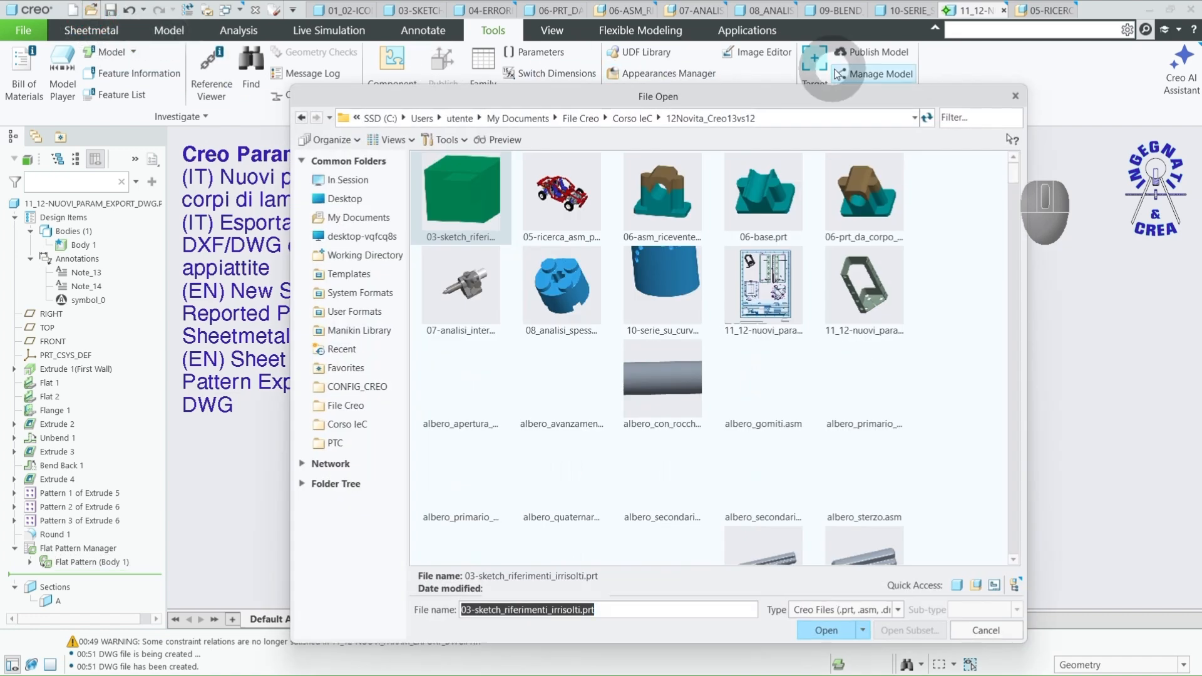
{"action": "left_click", "coordinate": [978, 116]}
{"action": "left_click", "coordinate": [895, 610]}
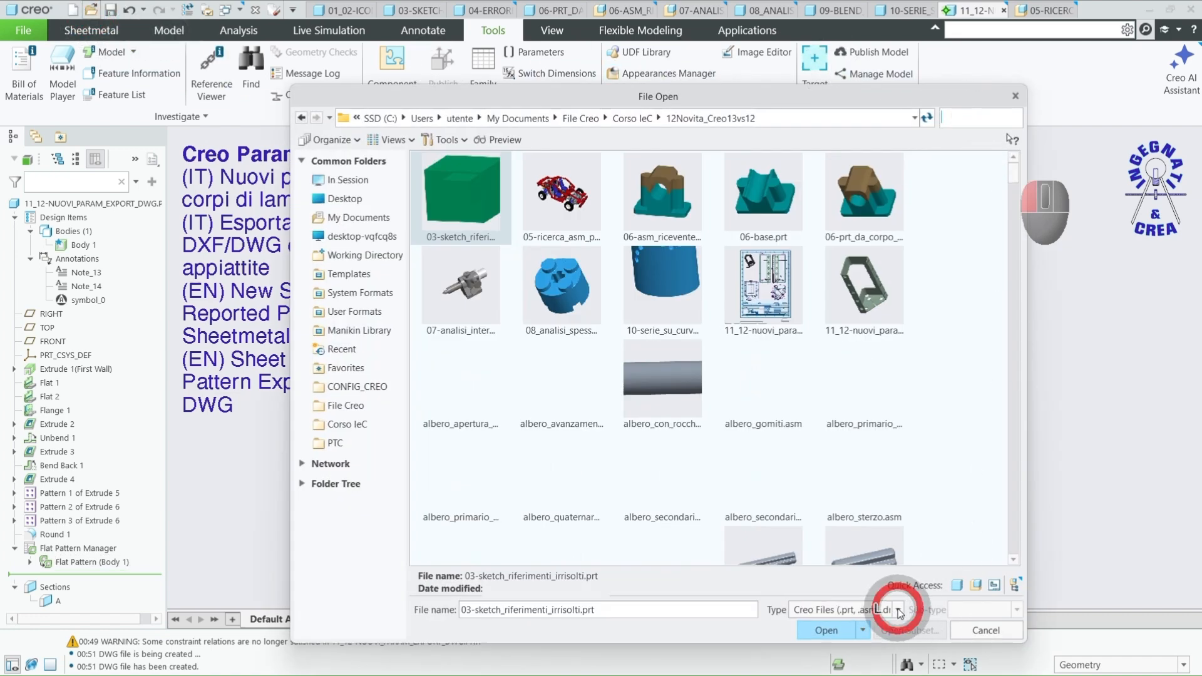
{"action": "left_click", "coordinate": [813, 297]}
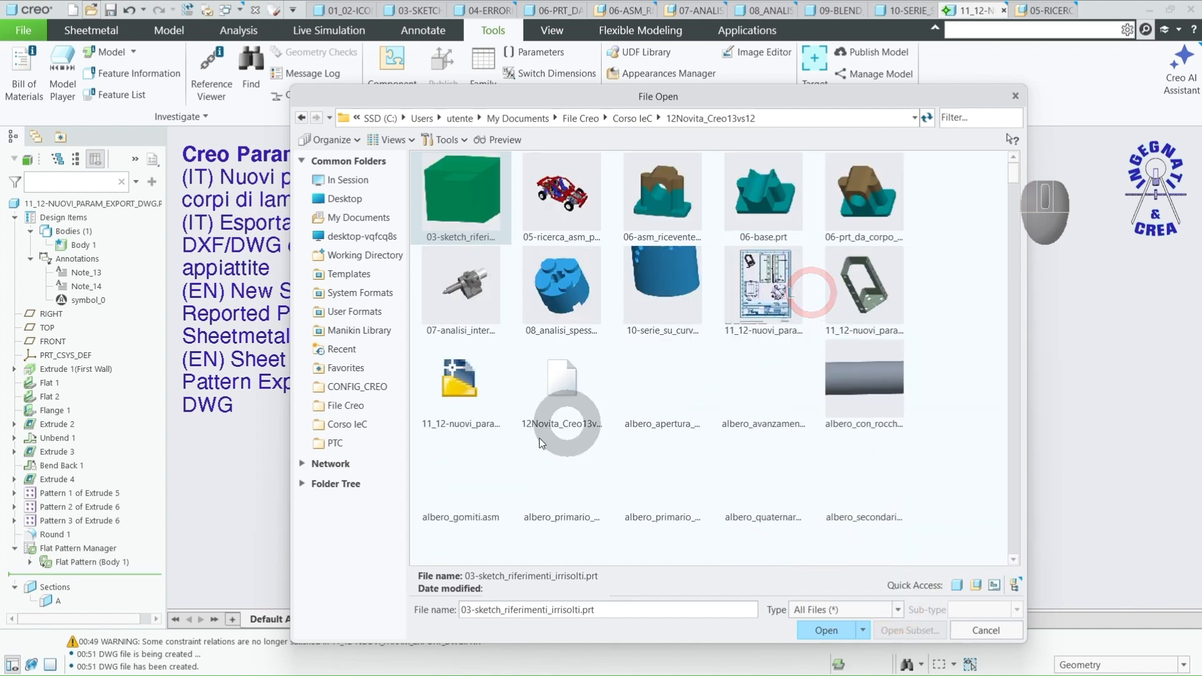
{"action": "left_click", "coordinate": [469, 377]}
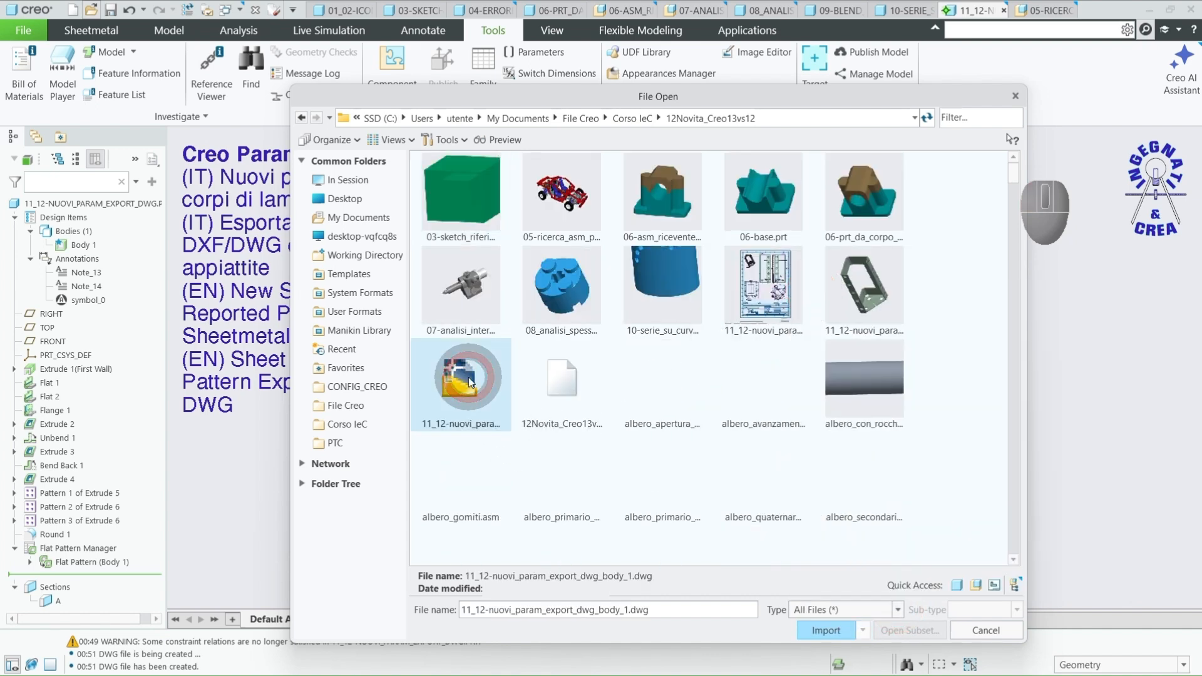
{"action": "left_click", "coordinate": [826, 629]}
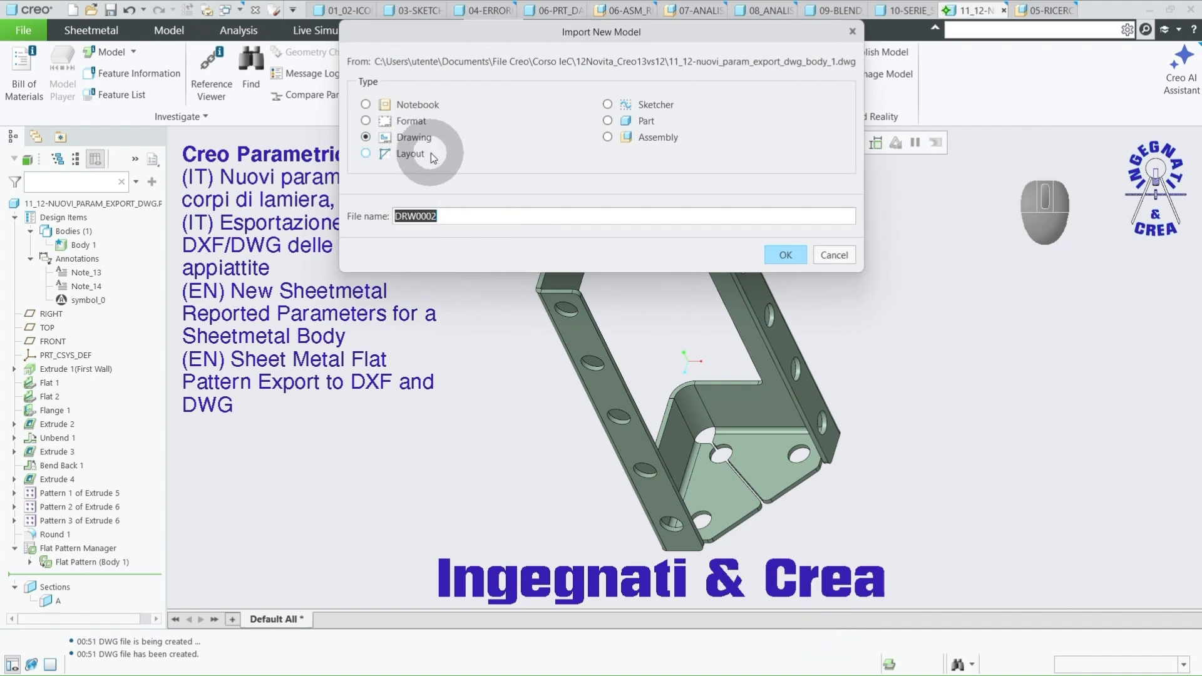
Import the DWG's Model Space as a new drawing, keeping dimensions as dimensions and a variable size sheet
{"action": "left_click", "coordinate": [788, 256]}
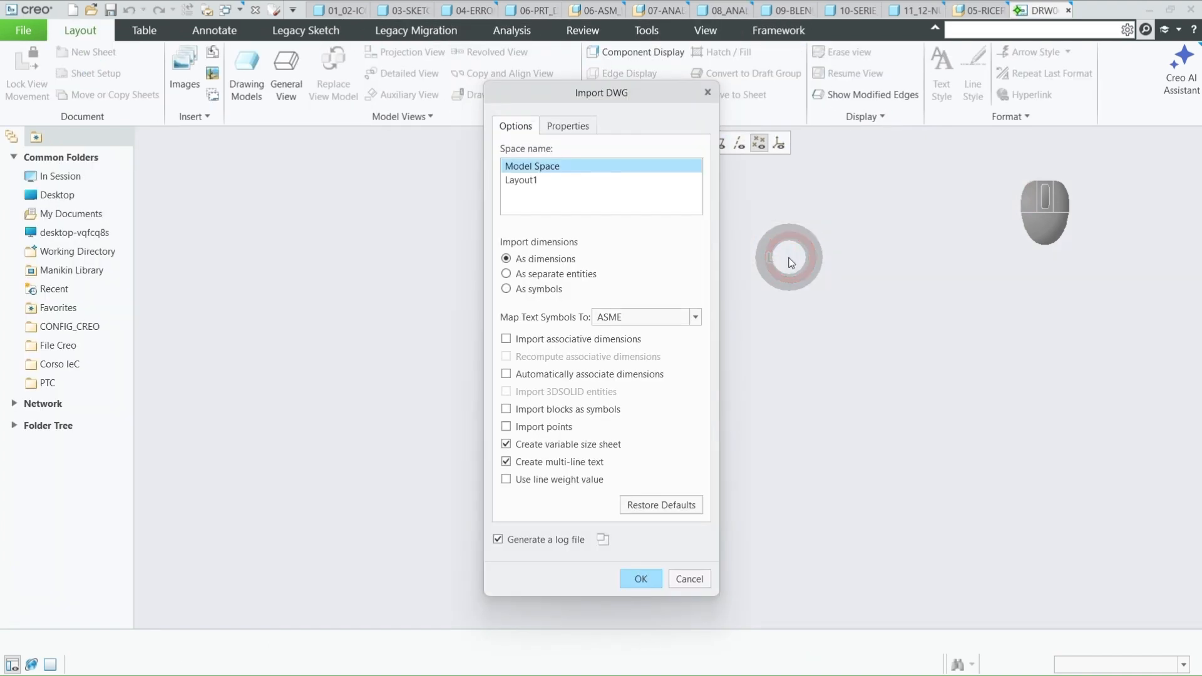
{"action": "left_click", "coordinate": [649, 577]}
{"action": "left_click", "coordinate": [388, 290]}
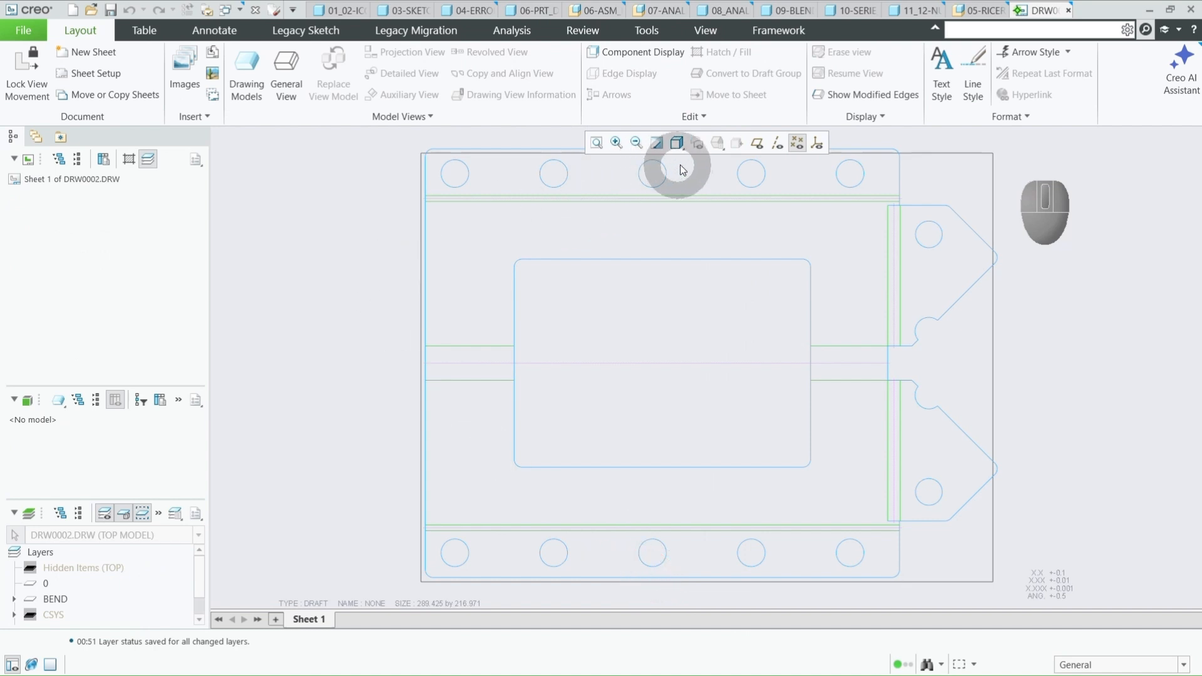
Turn off the datum point display and disable Show format for Sheet 1 in the sheet setup
{"action": "left_click", "coordinate": [797, 143]}
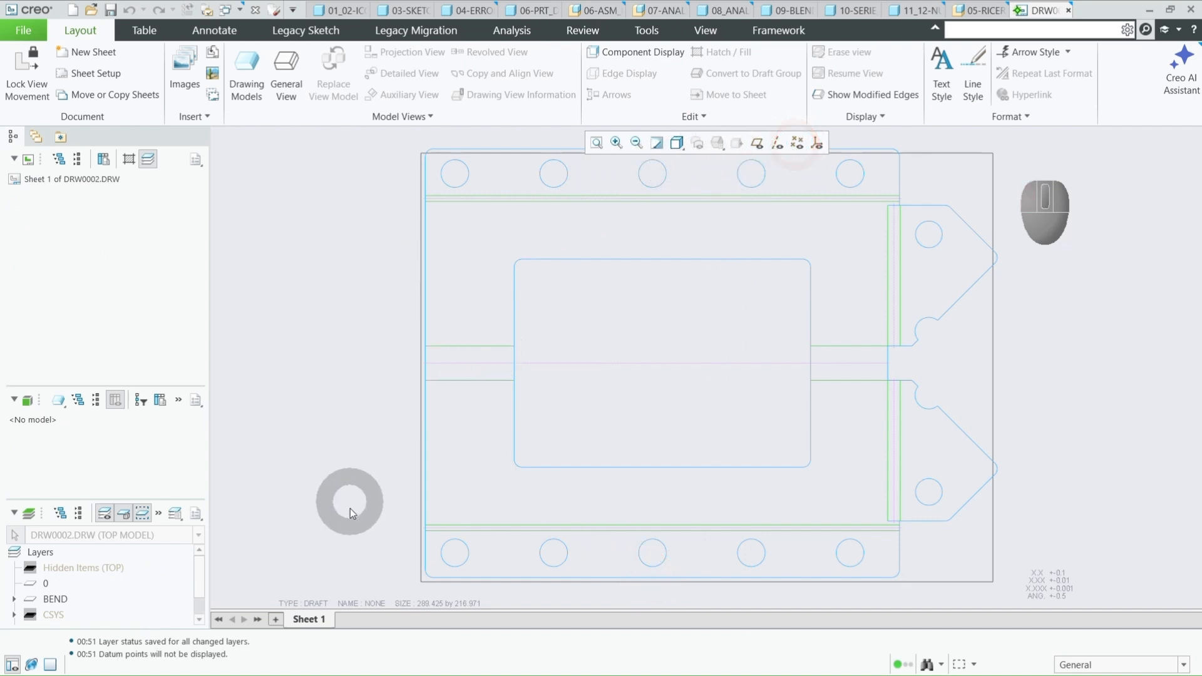
{"action": "left_click", "coordinate": [423, 605]}
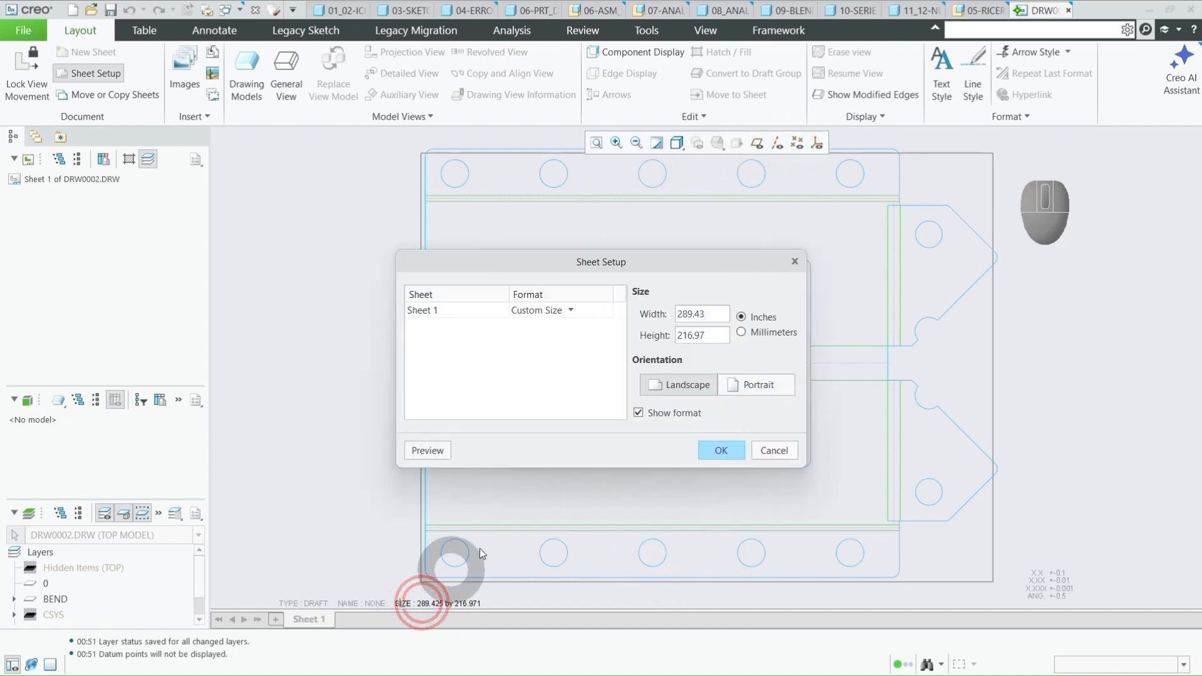
{"action": "left_click", "coordinate": [671, 410]}
{"action": "left_click", "coordinate": [718, 449]}
{"action": "left_click", "coordinate": [306, 408]}
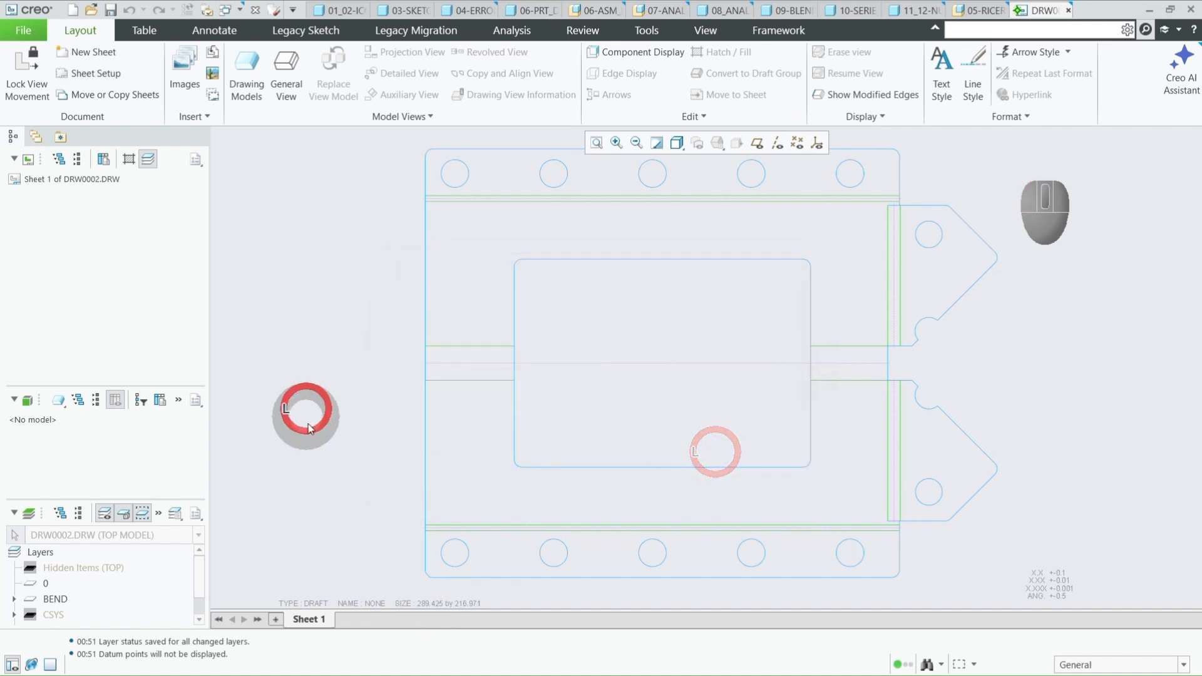
{"action": "scroll", "coordinate": [319, 451], "scroll_direction": "down", "scroll_amount": 3}
{"action": "scroll", "coordinate": [324, 453], "scroll_direction": "up", "scroll_amount": 2}
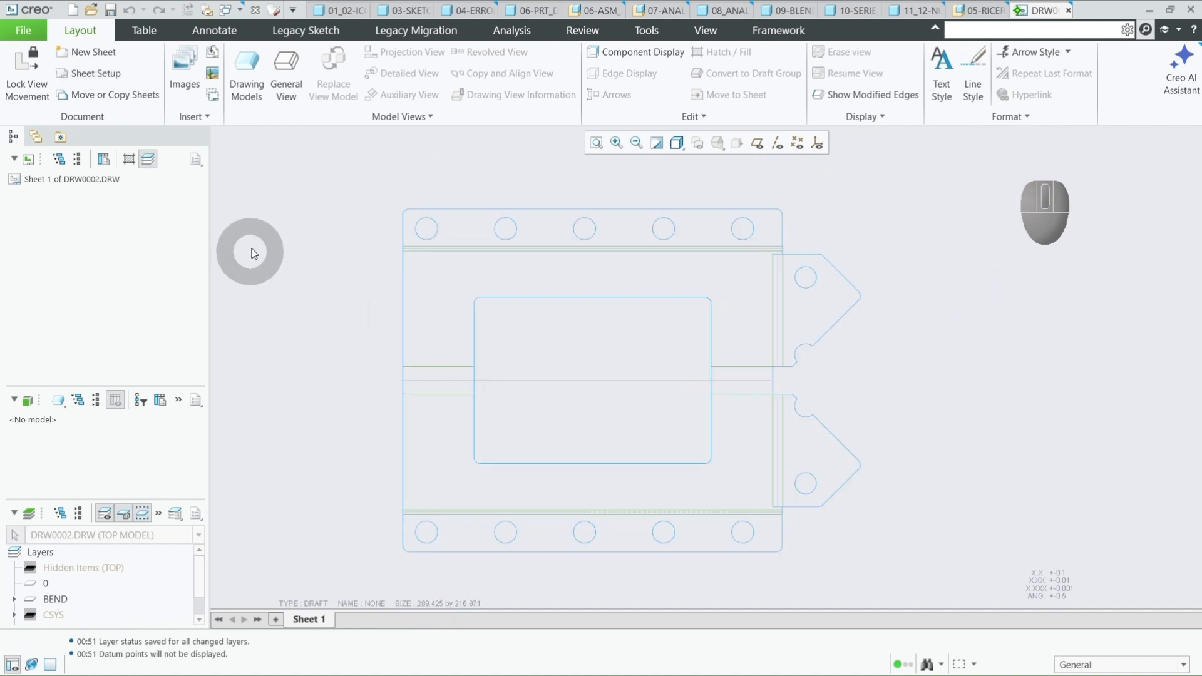
Examine the imported flat pattern's draft entities by highlighting its lines and its arcs in turn, and clear the selection
{"action": "left_click", "coordinate": [317, 28]}
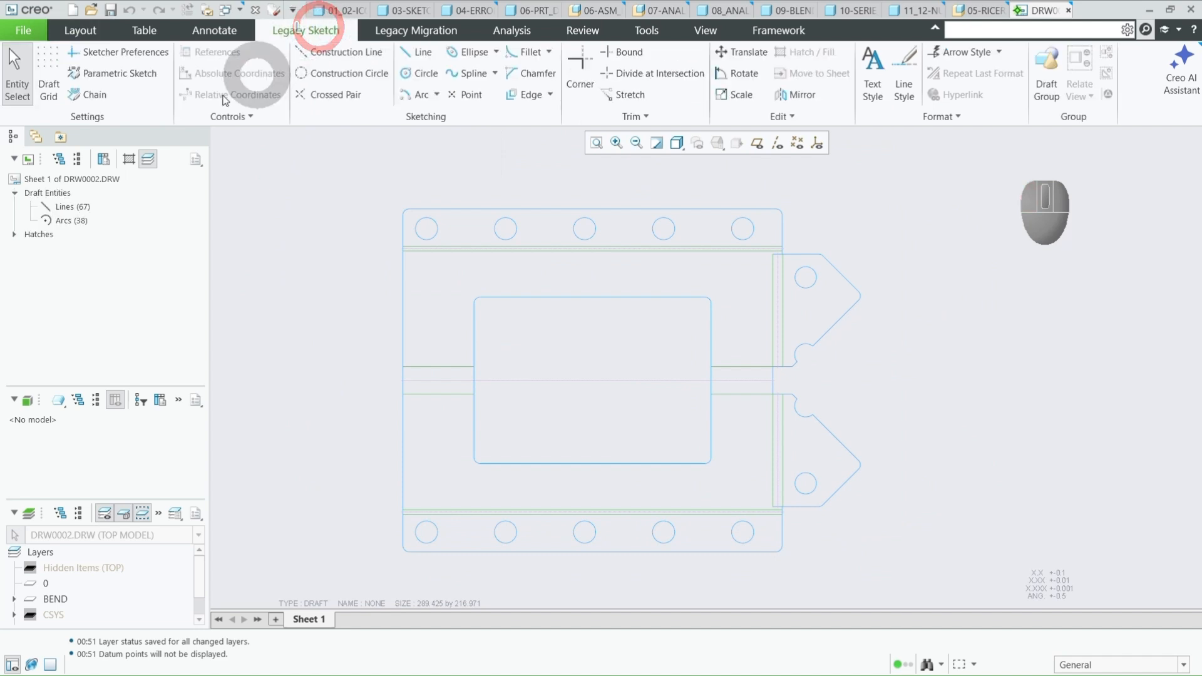
{"action": "left_click", "coordinate": [72, 208]}
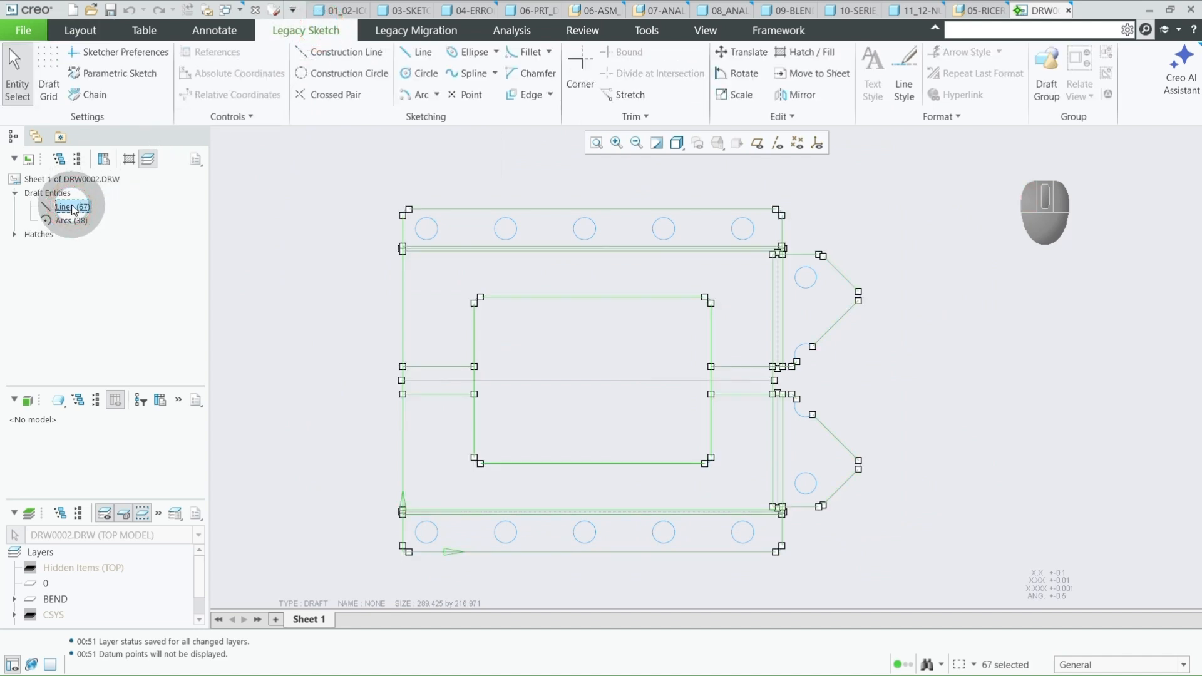
{"action": "left_click", "coordinate": [80, 223]}
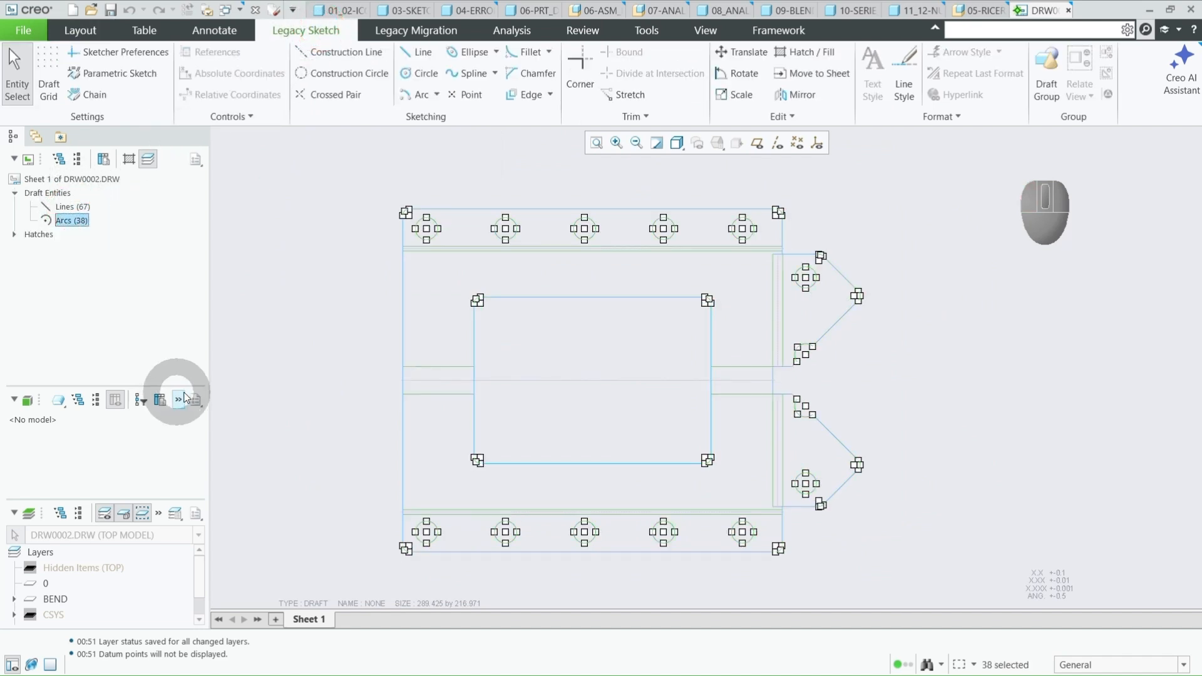
{"action": "left_click", "coordinate": [271, 388]}
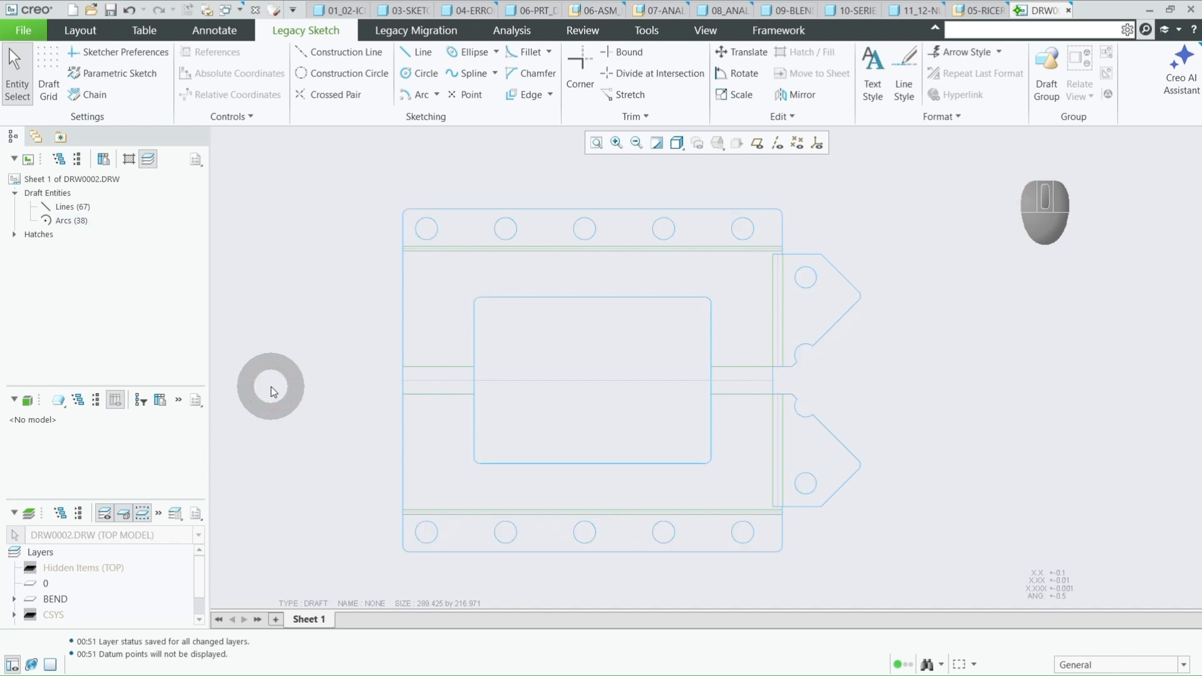